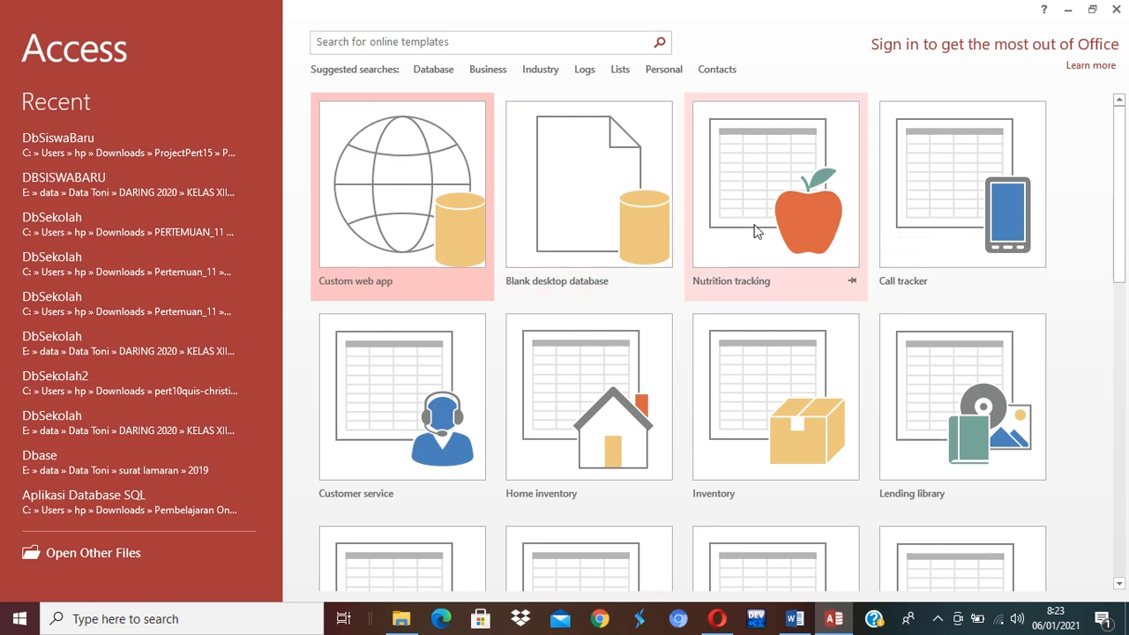
Start a blank desktop database (default name Database2) and browse for its save folder.
click(595, 190)
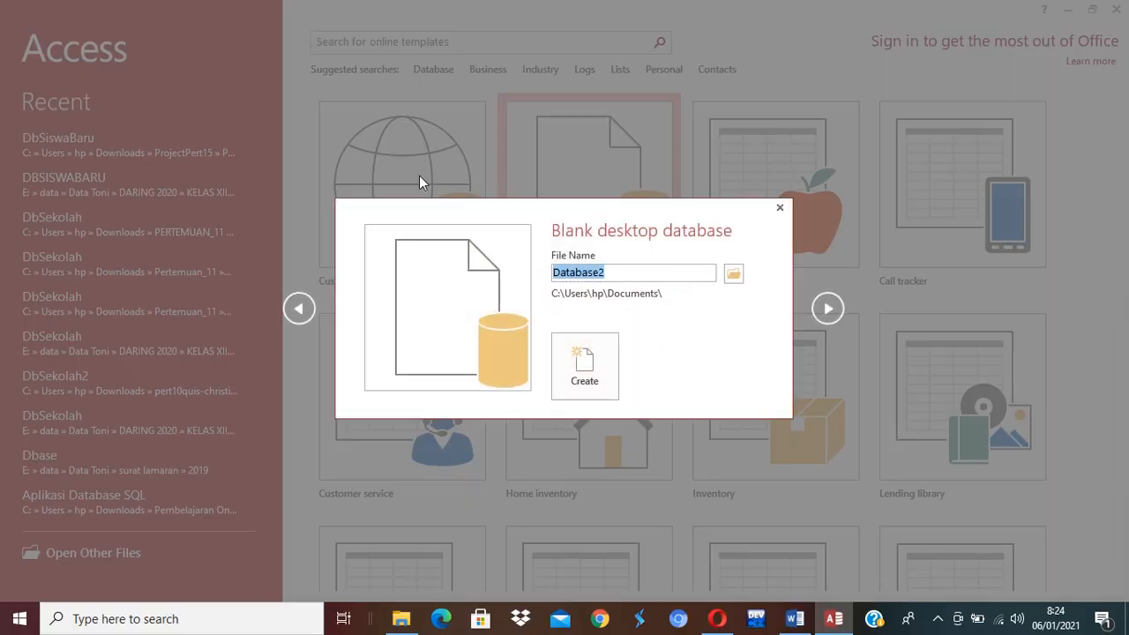
click(733, 278)
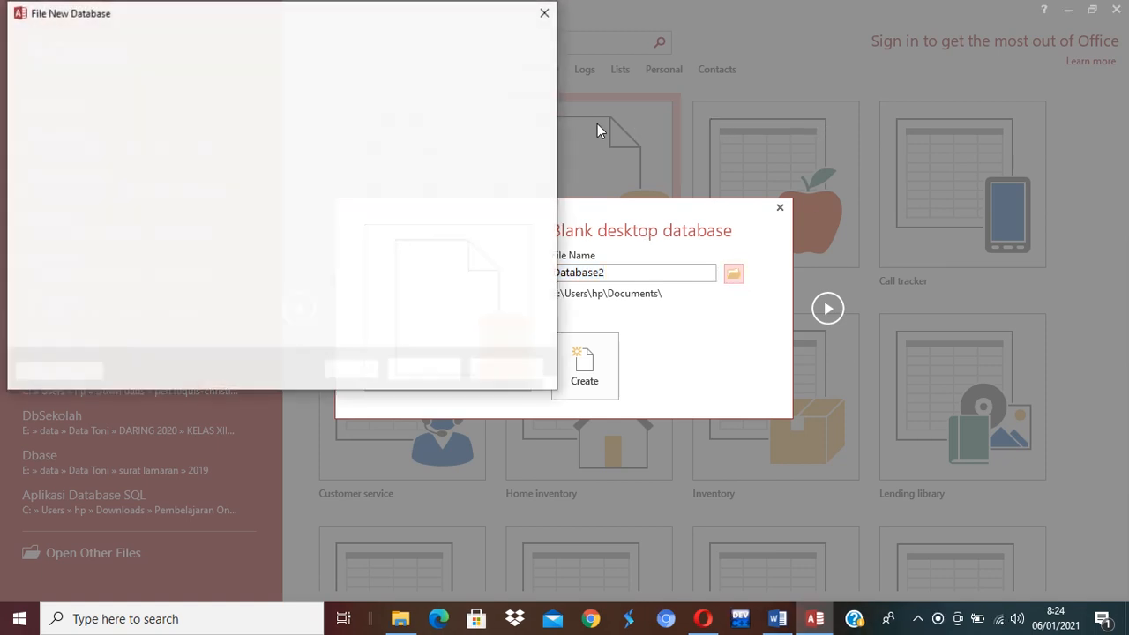
Navigate to E:\data\Data Toni\DARING 2021 SEMESTER II\XI IPA in the save dialog.
drag(410, 24, 610, 37)
scroll(282, 237, down, 1)
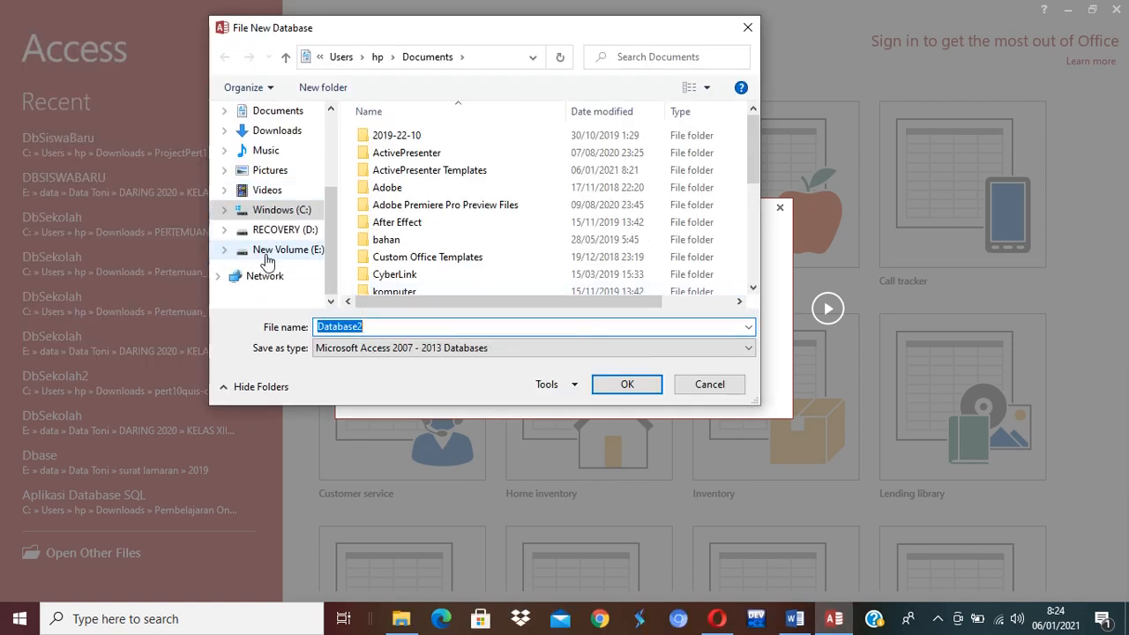
click(285, 252)
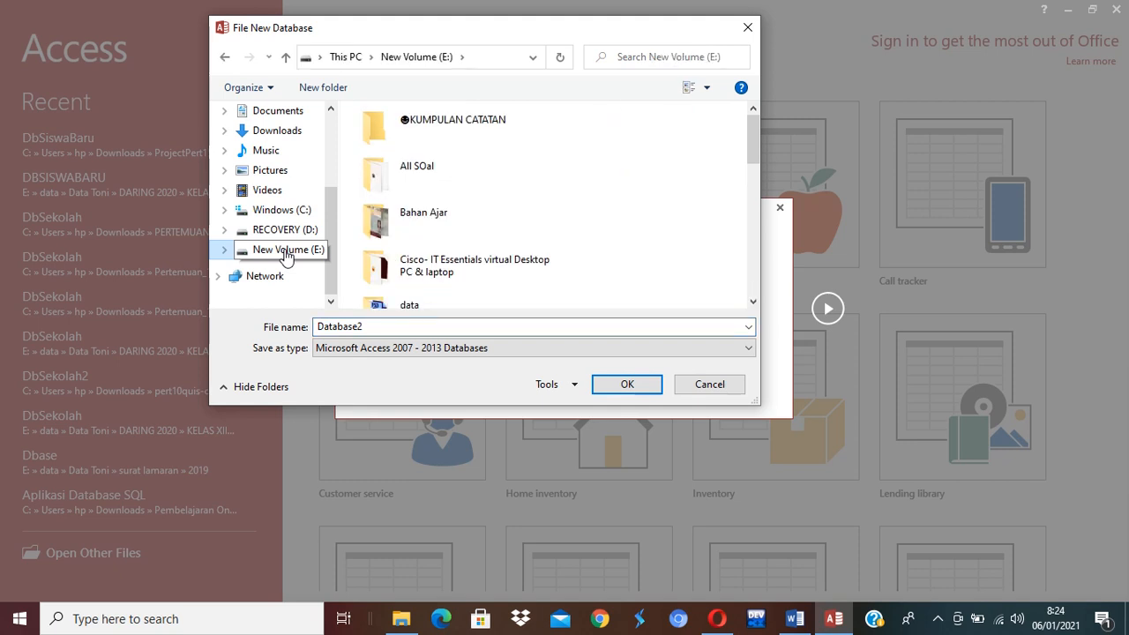
scroll(418, 296, down, 1)
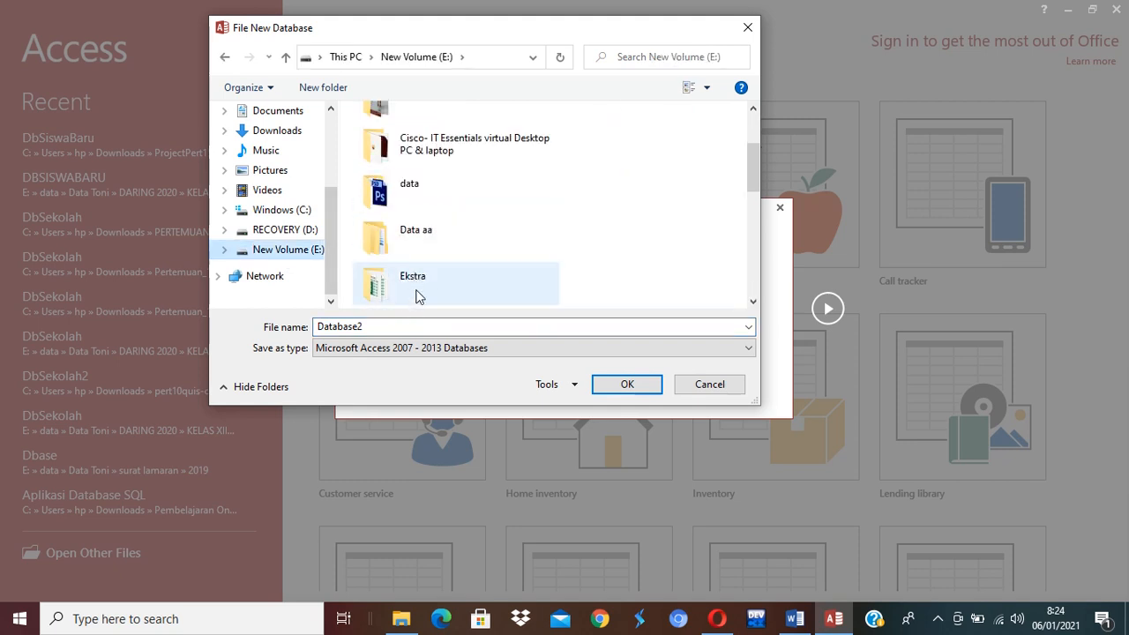
double_click(418, 205)
click(398, 139)
double_click(399, 139)
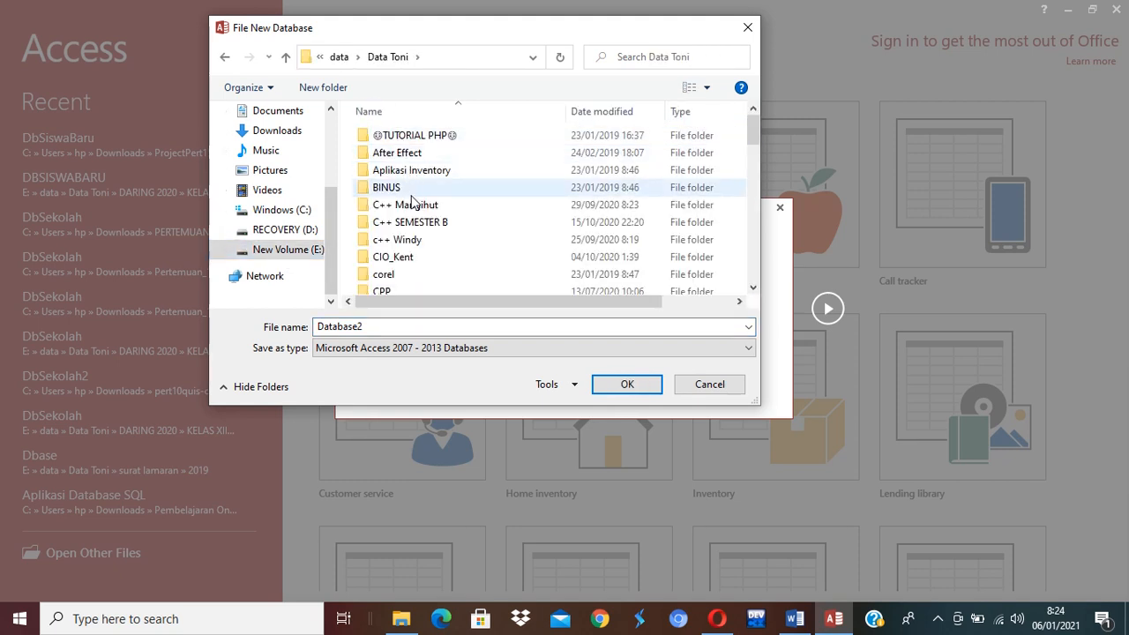
scroll(411, 209, down, 1)
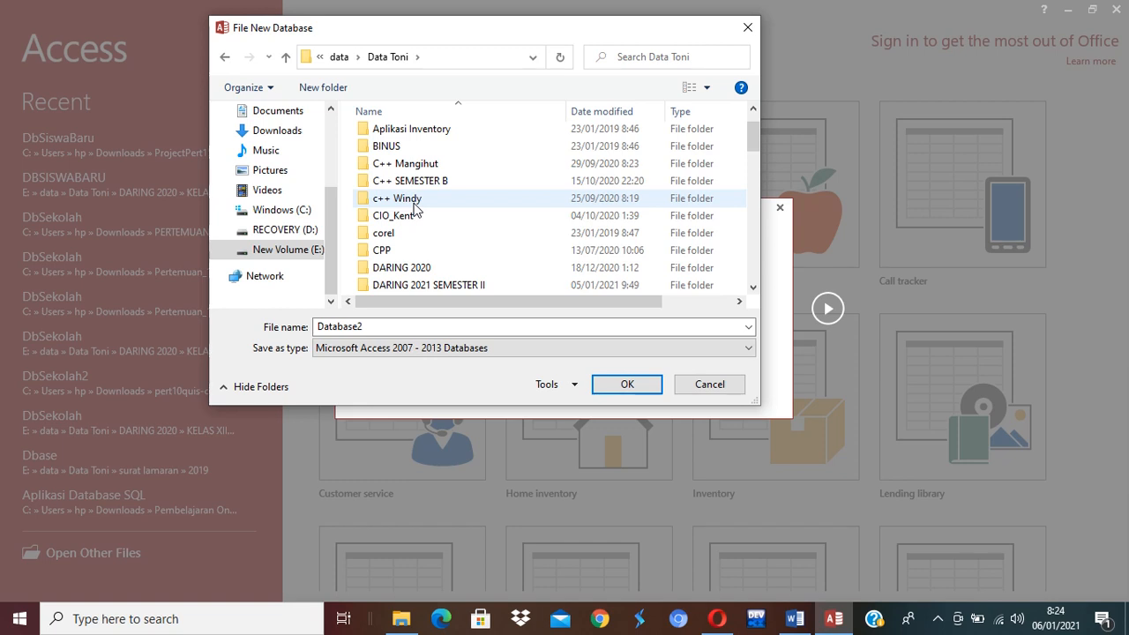
double_click(453, 284)
double_click(401, 187)
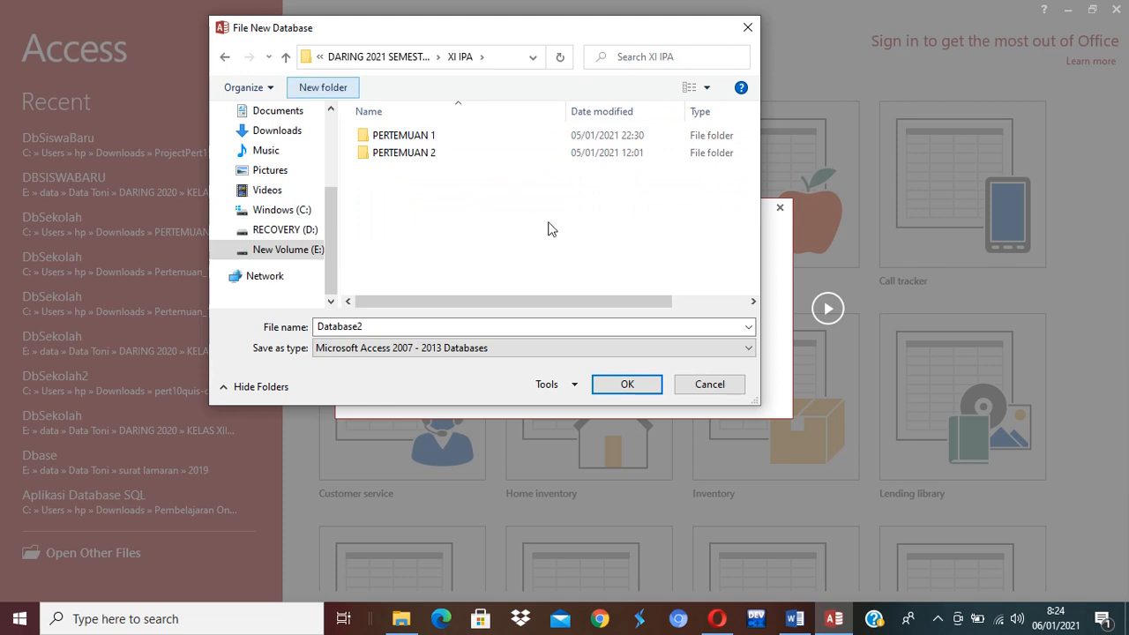
Create a new folder named MS_Access there and open it.
text(MS)
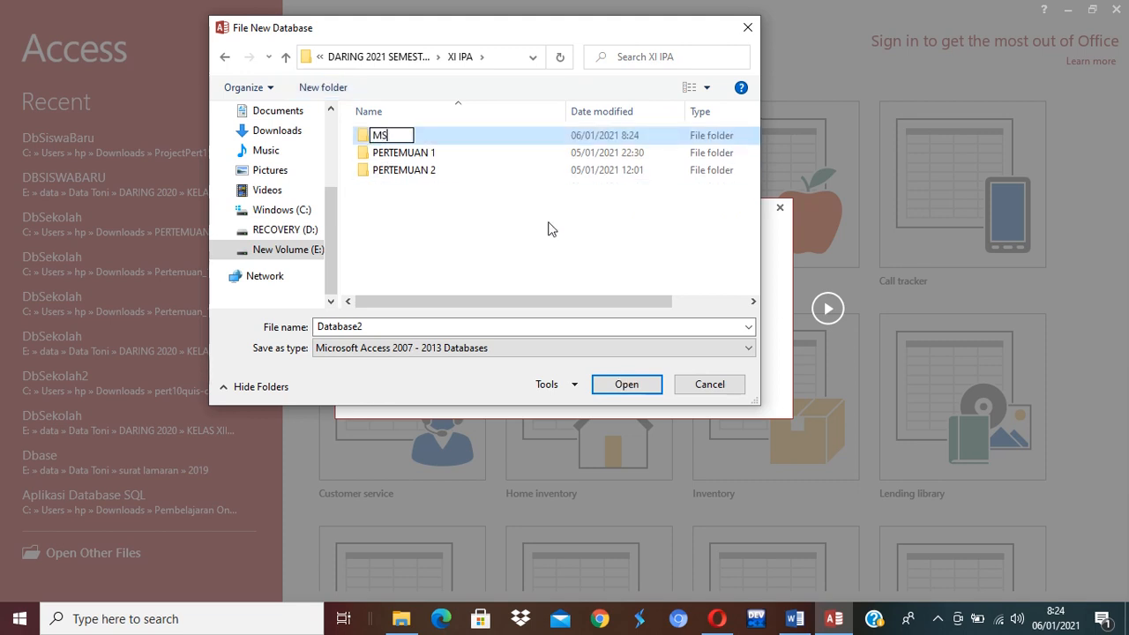
text(_Access)
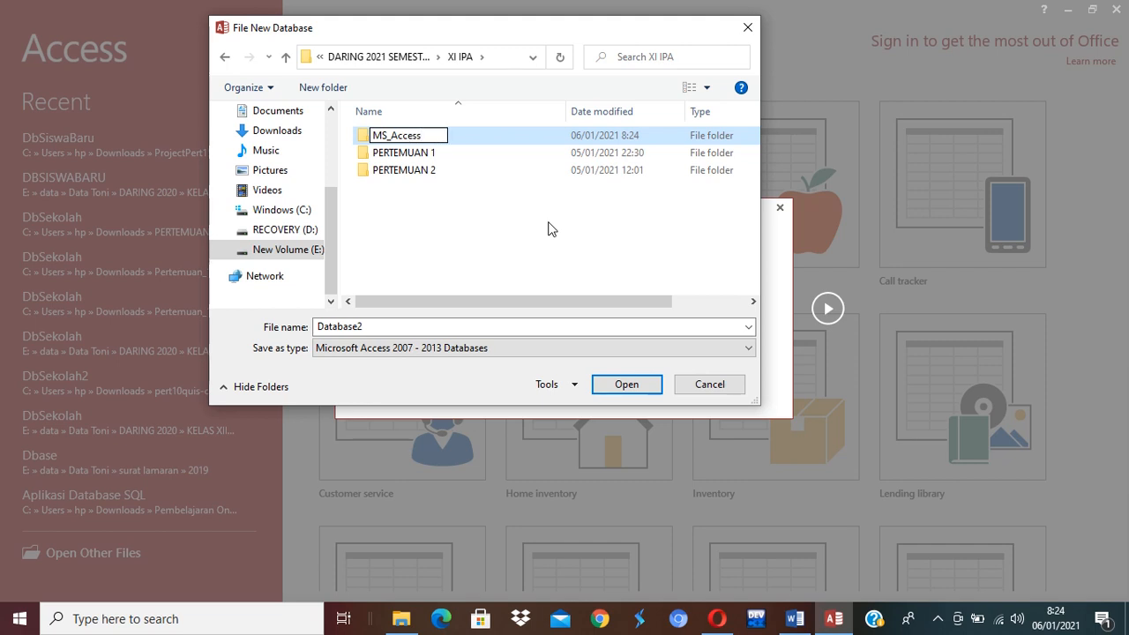
key(Return)
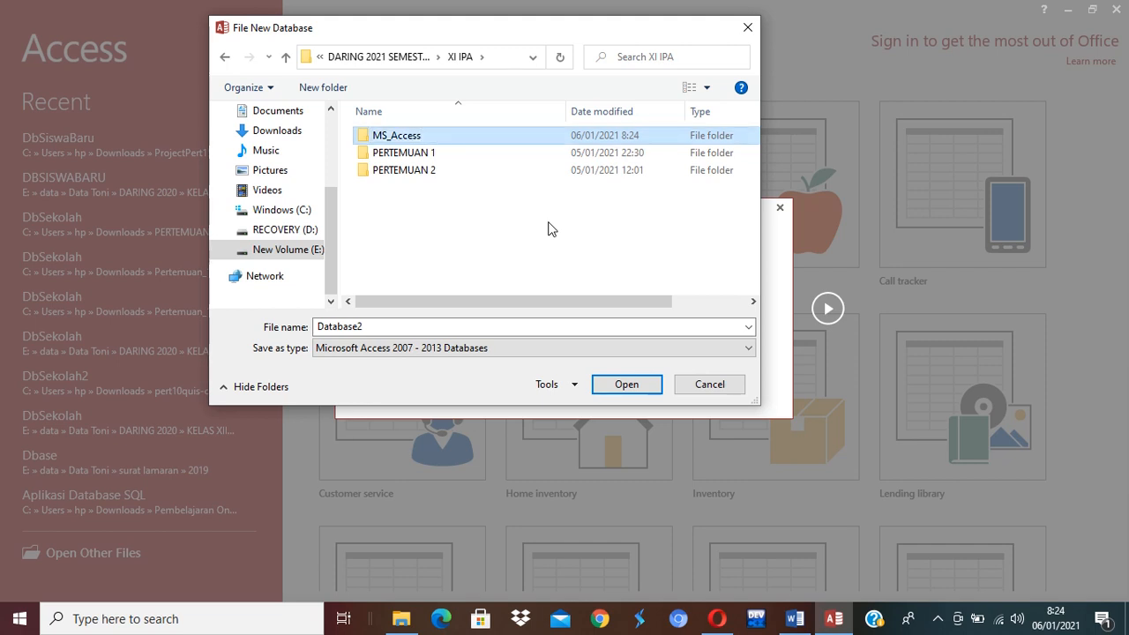
double_click(397, 136)
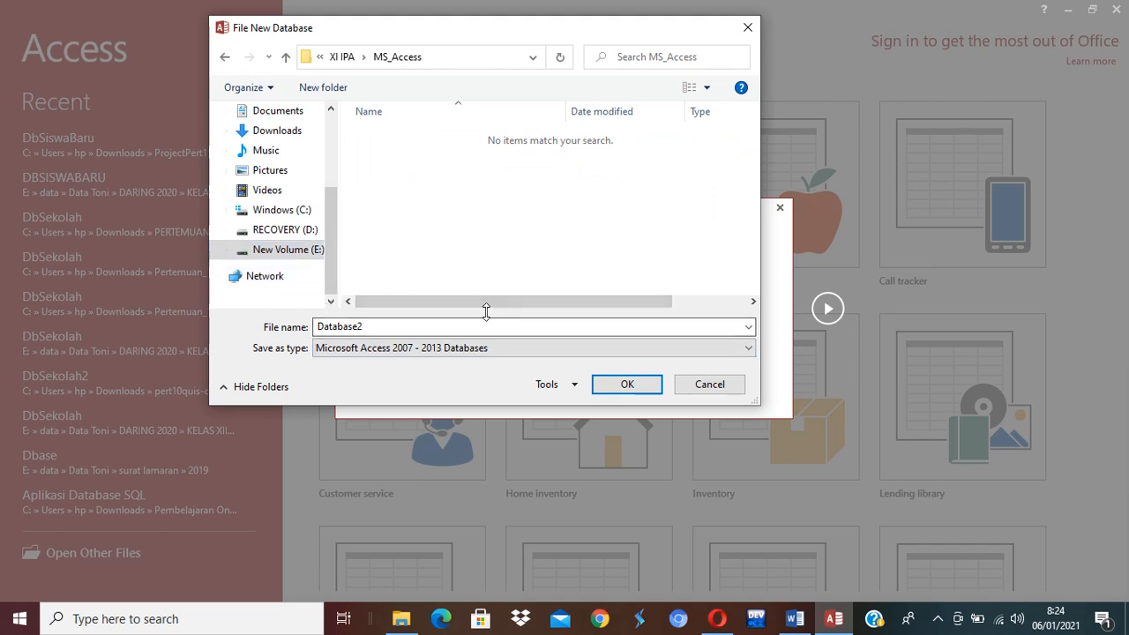
Launch Notepad from the Run prompt, then shrink and reposition its window.
key(super+r)
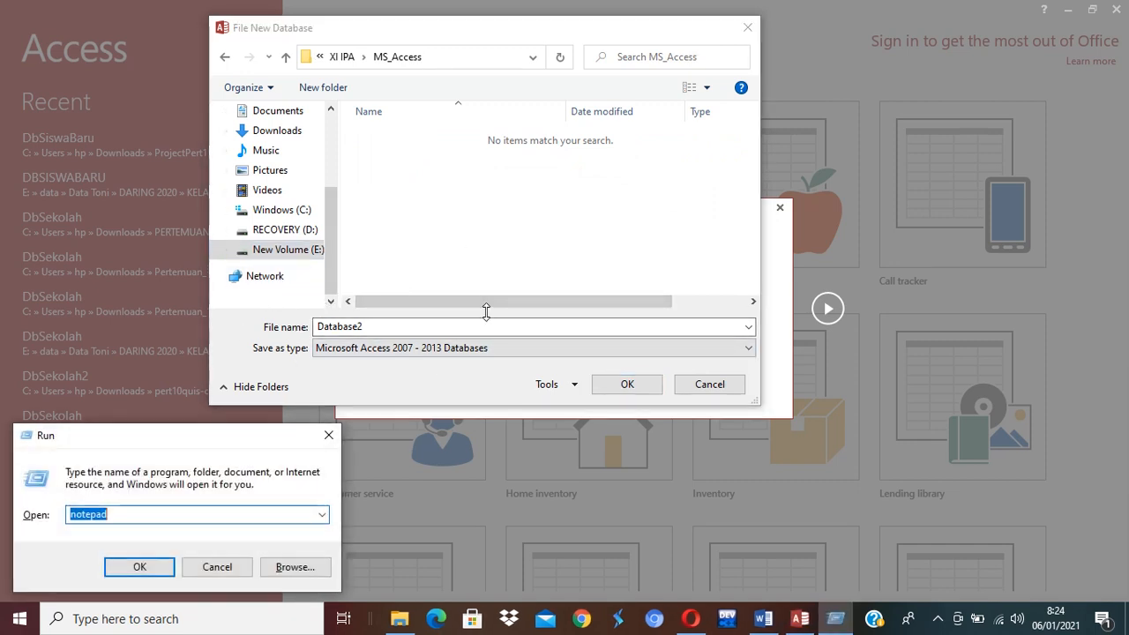
key(Return)
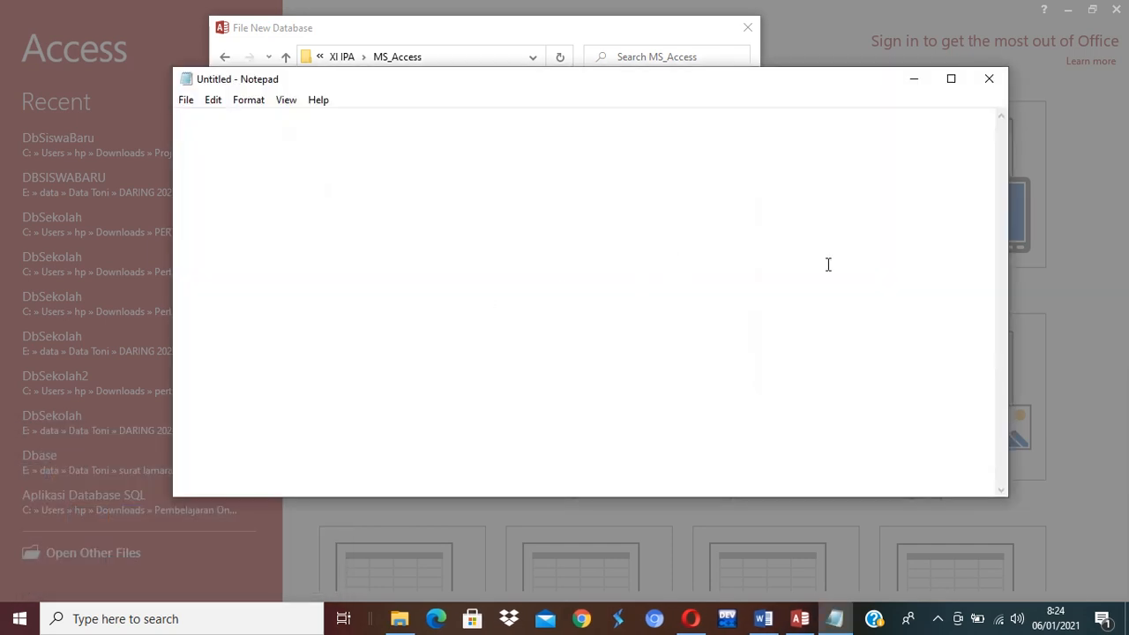
drag(1002, 498, 817, 364)
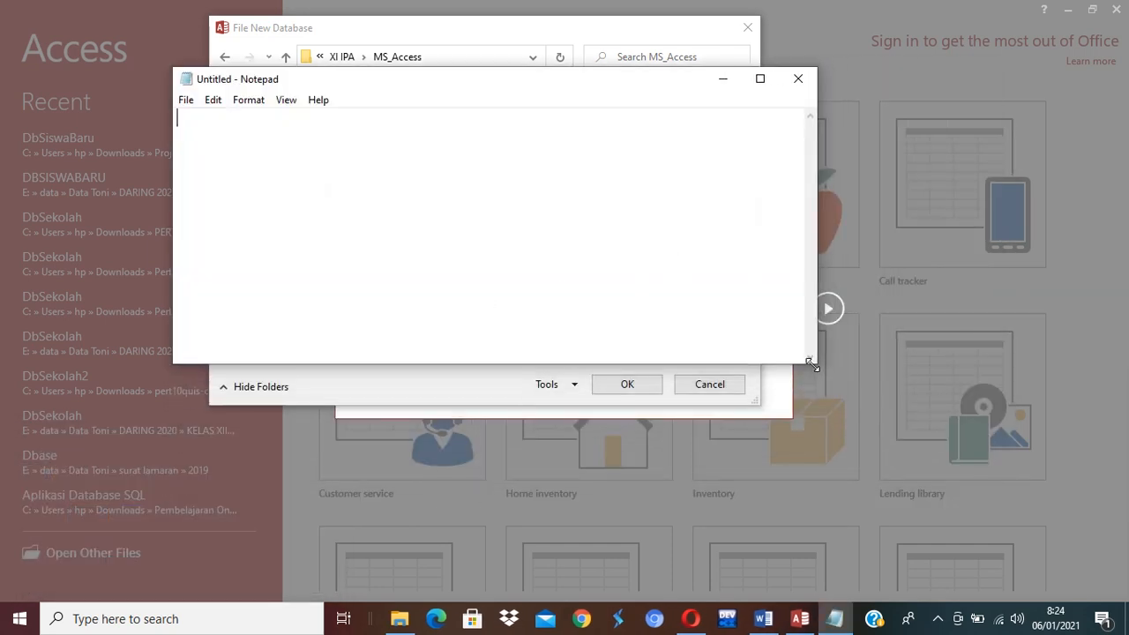
drag(619, 87, 843, 171)
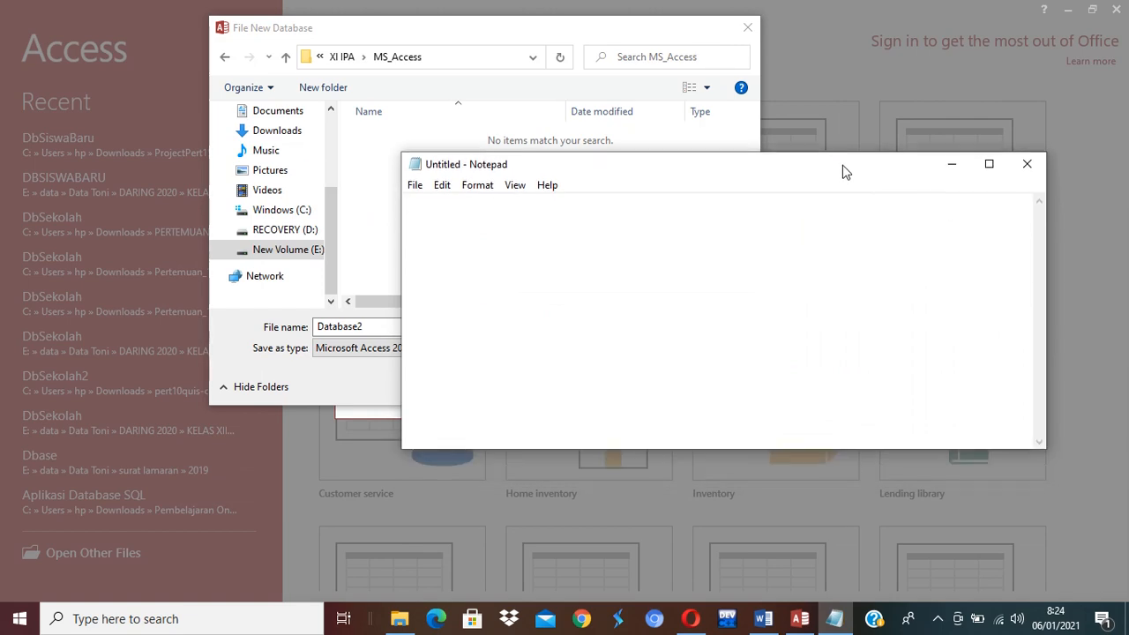
Type the heading SISTEM INFORMASI PERPUSTAKAAN with a row of equals signs beneath it.
text(SISTEM I)
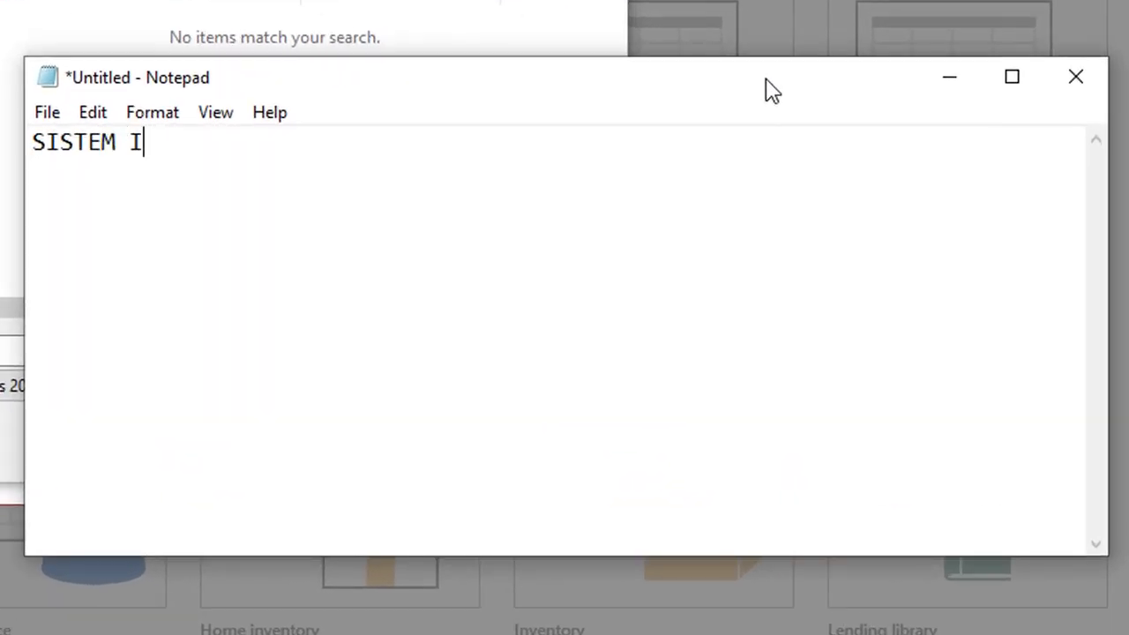
text(NFORMAS)
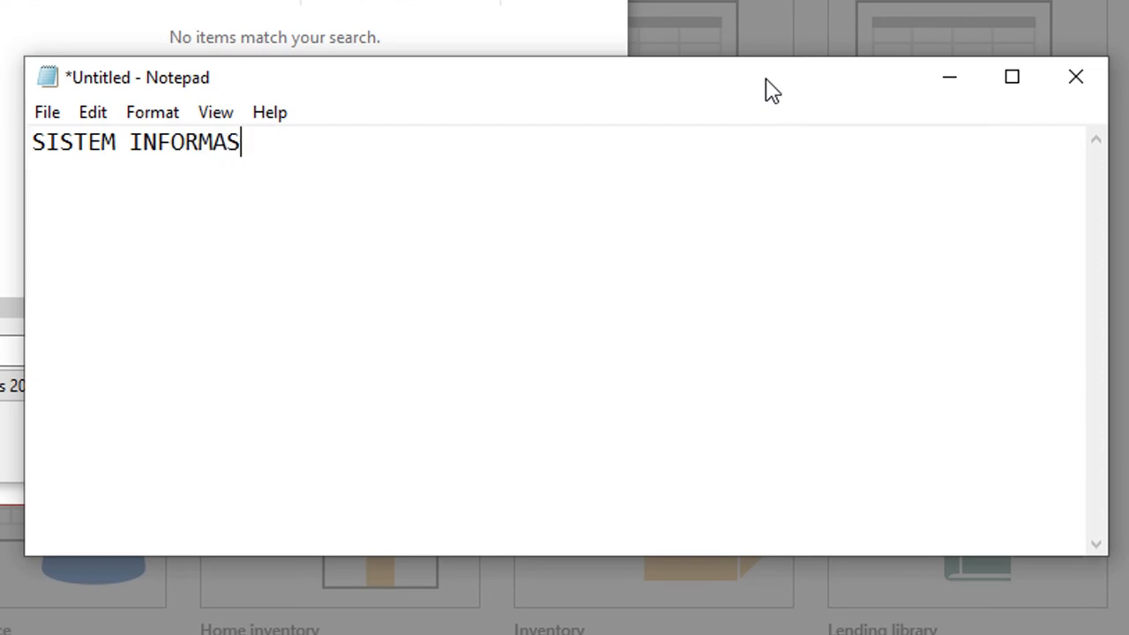
text(I PERPUSTK)
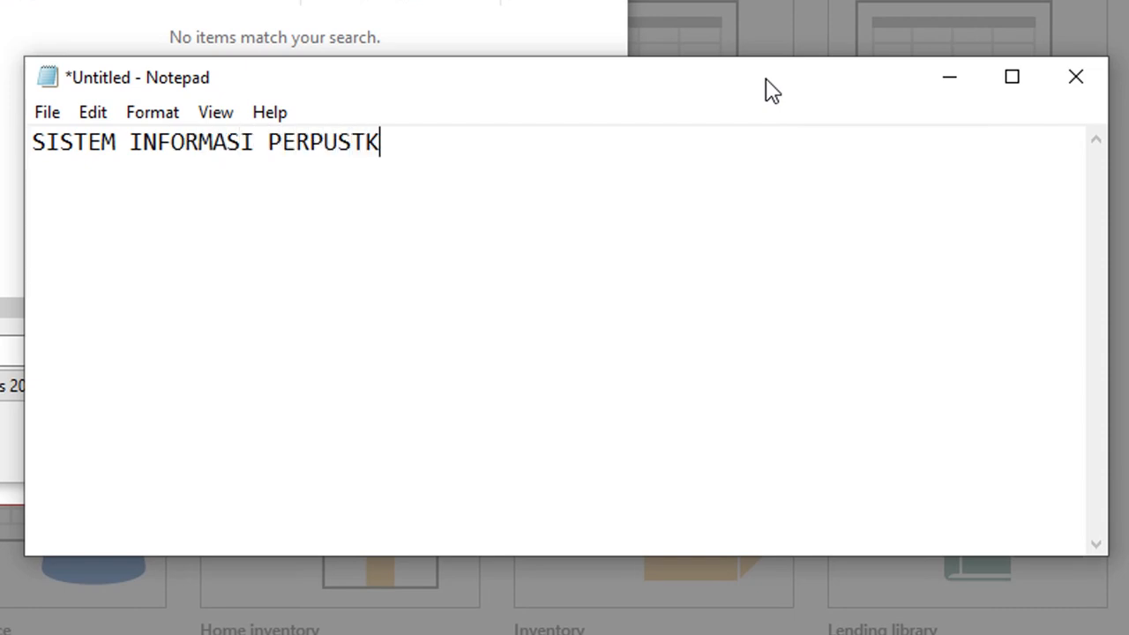
key(BackSpace)
text(AKAAN)
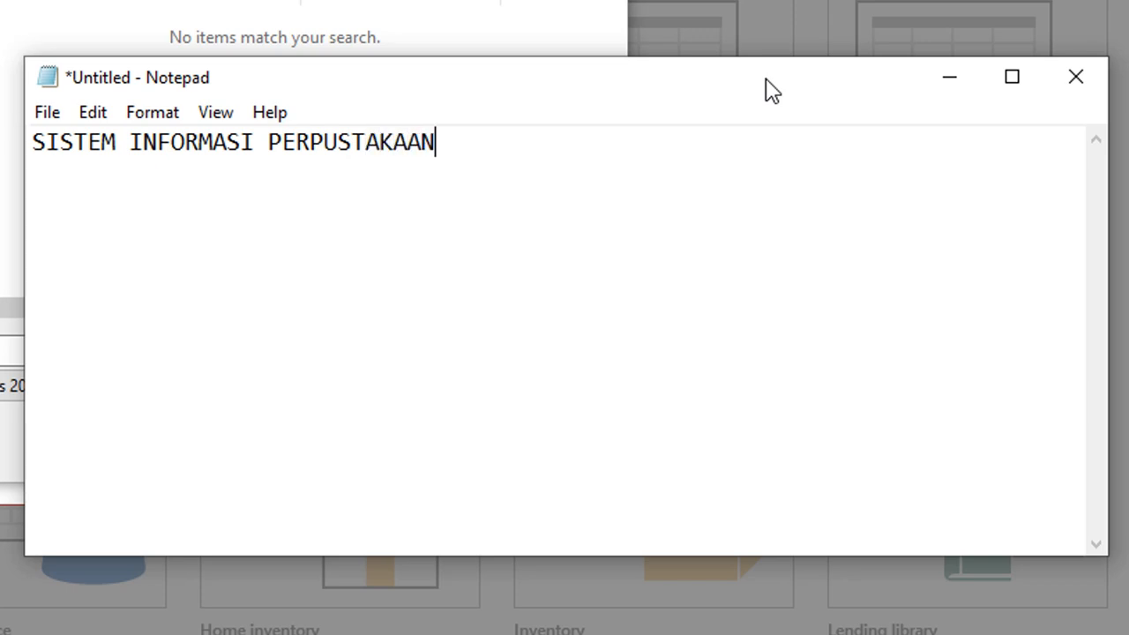
key(Return)
text(==================)
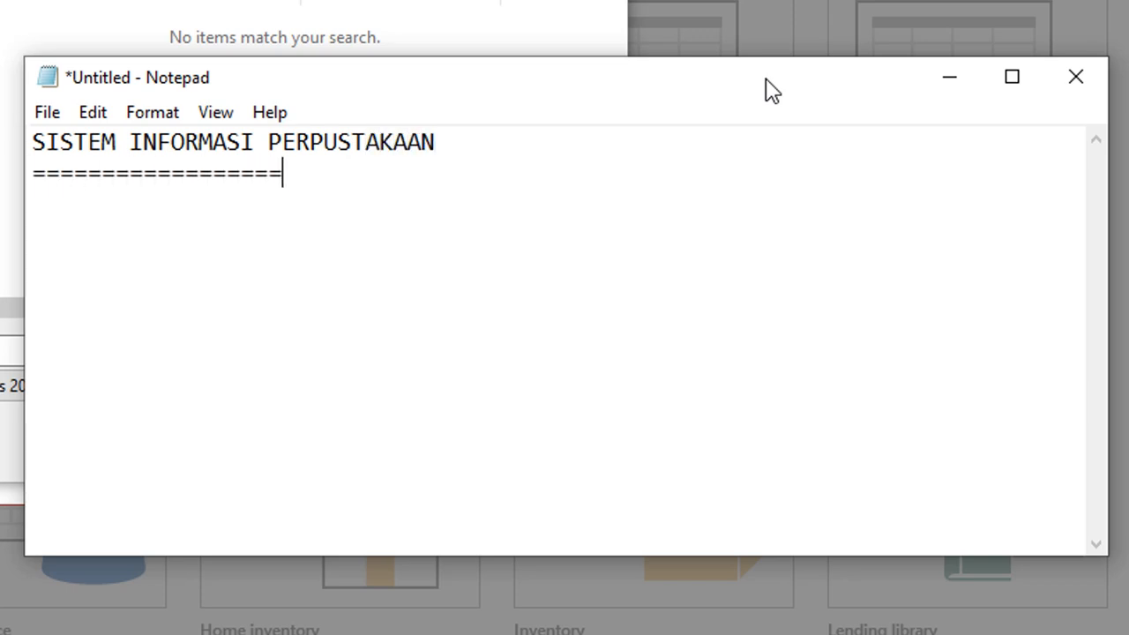
text(=================)
key(Return)
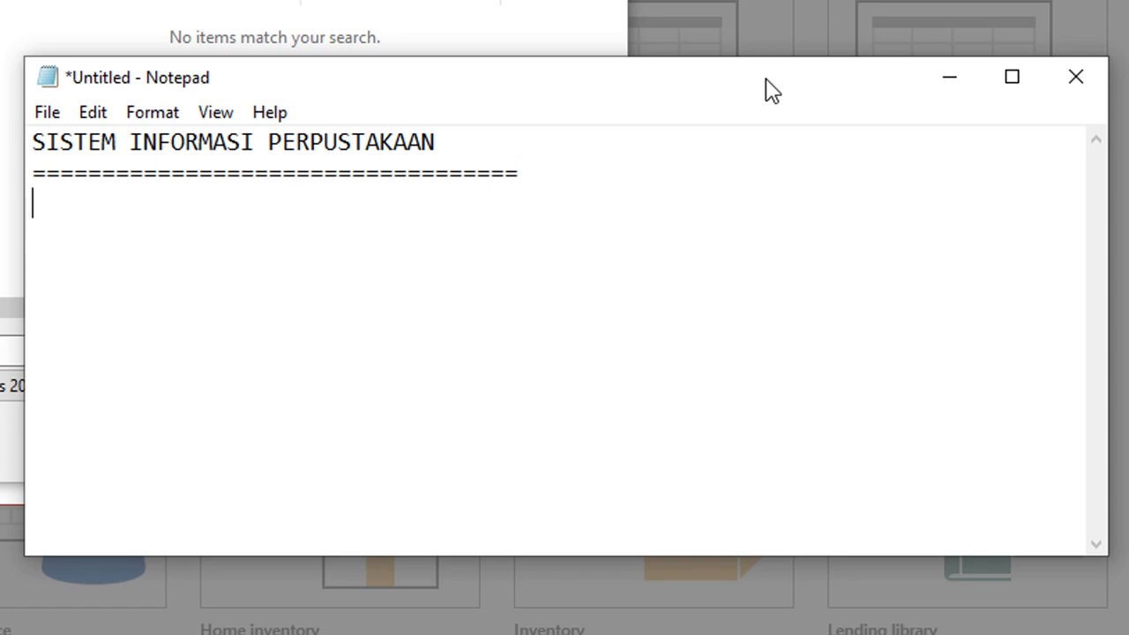
Type DB_PERPUSTAKAAN, then list '- Tbl_Buku' and '- Tbl_Siswa' on lines beneath it.
text(DB_PERPUS)
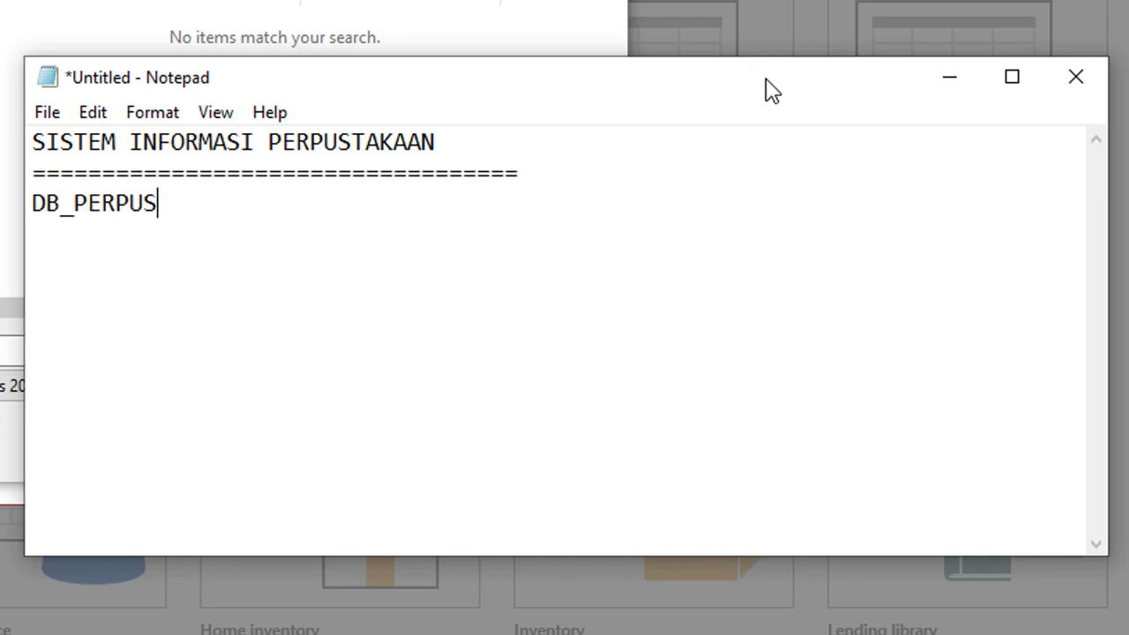
text(TAKAAN)
key(Return)
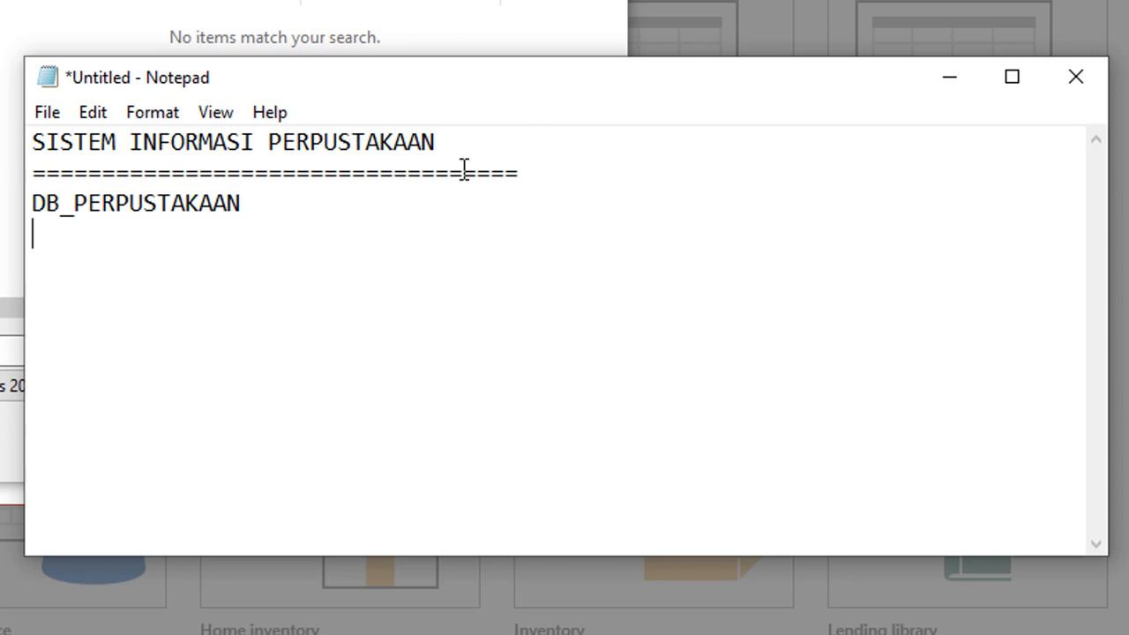
text(- )
text(Ta)
text(b)
key(BackSpace)
key(BackSpace)
text(bl_)
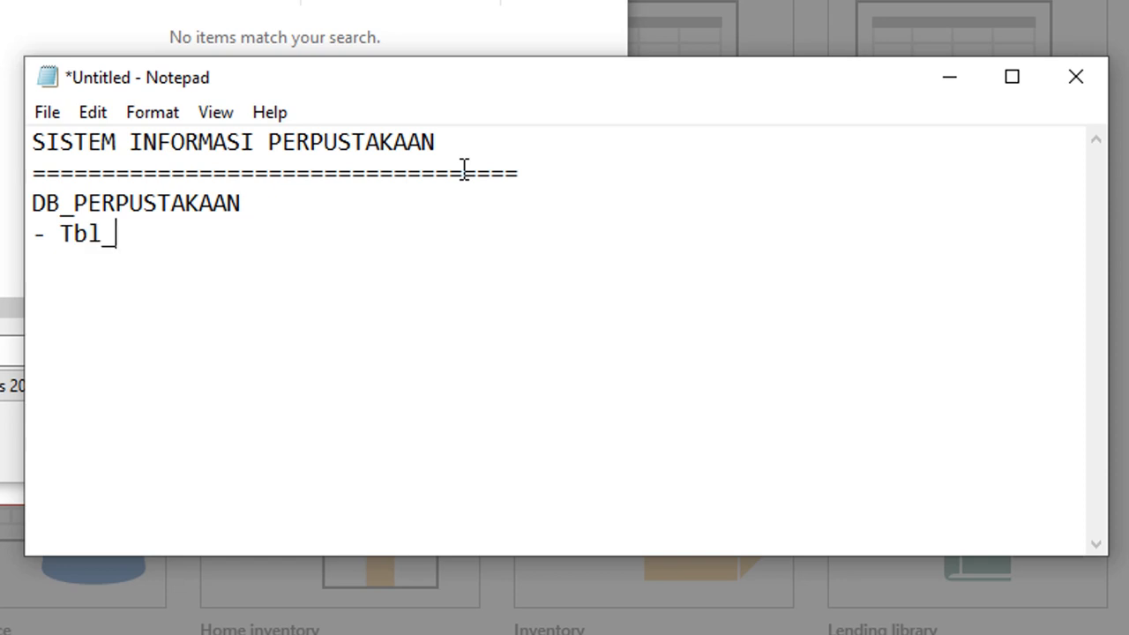
text(Buku)
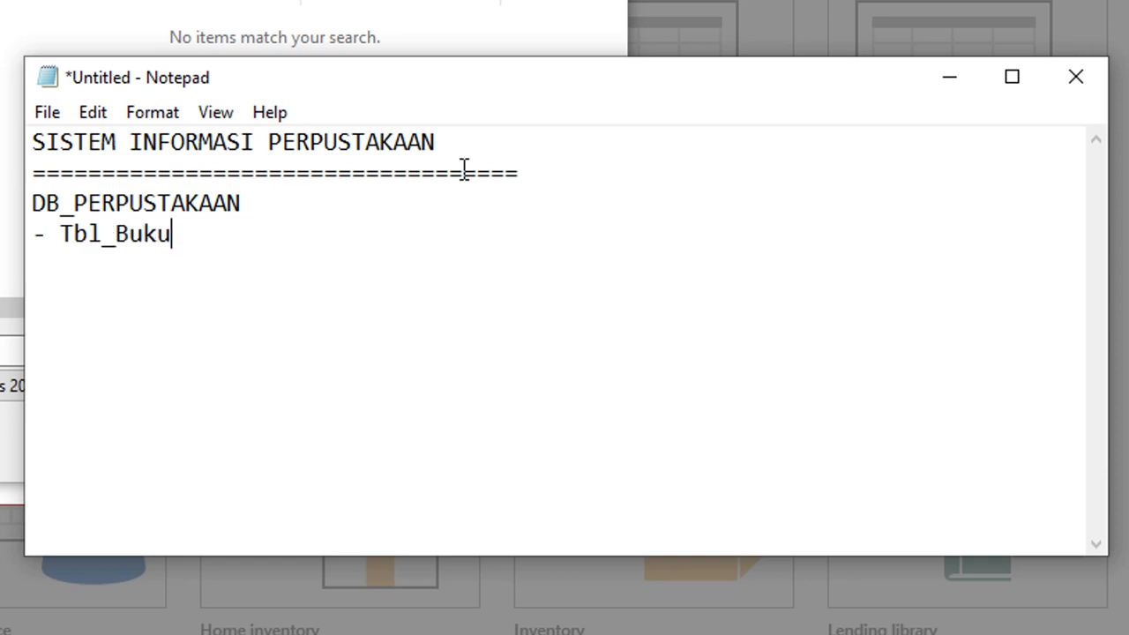
key(Return)
text(-)
text(Tbl_Siswa)
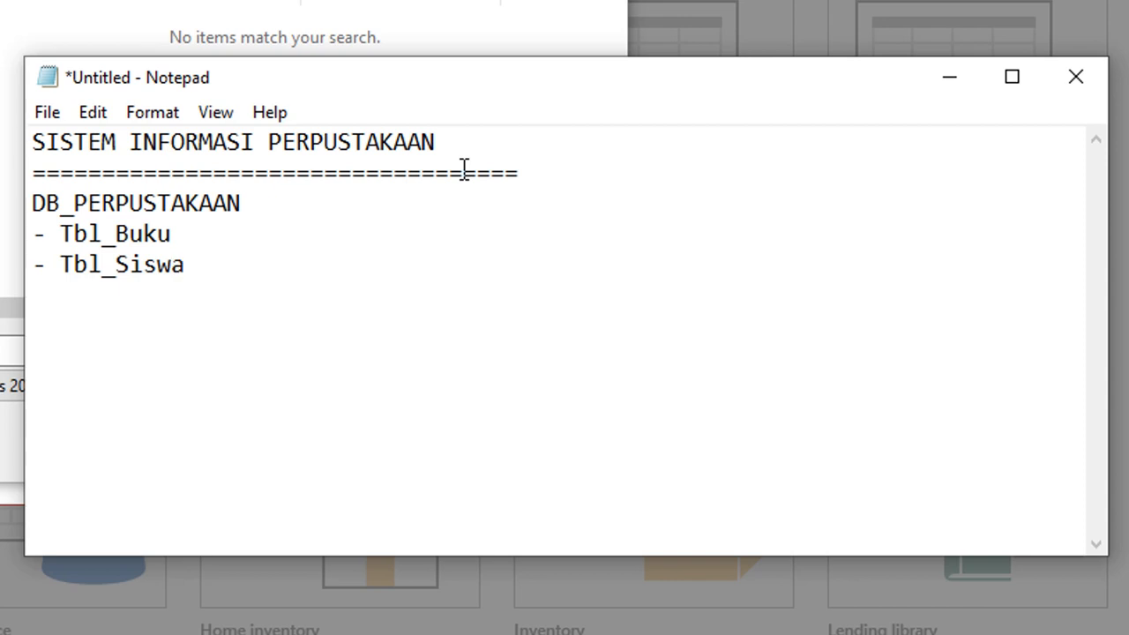
Add '- Tbl_Pegawai', '- Tbl_Pinjam' and '- Tbl_Kembali' lines to the table list.
key(Return)
text(-)
text(Tbl_Pegawai)
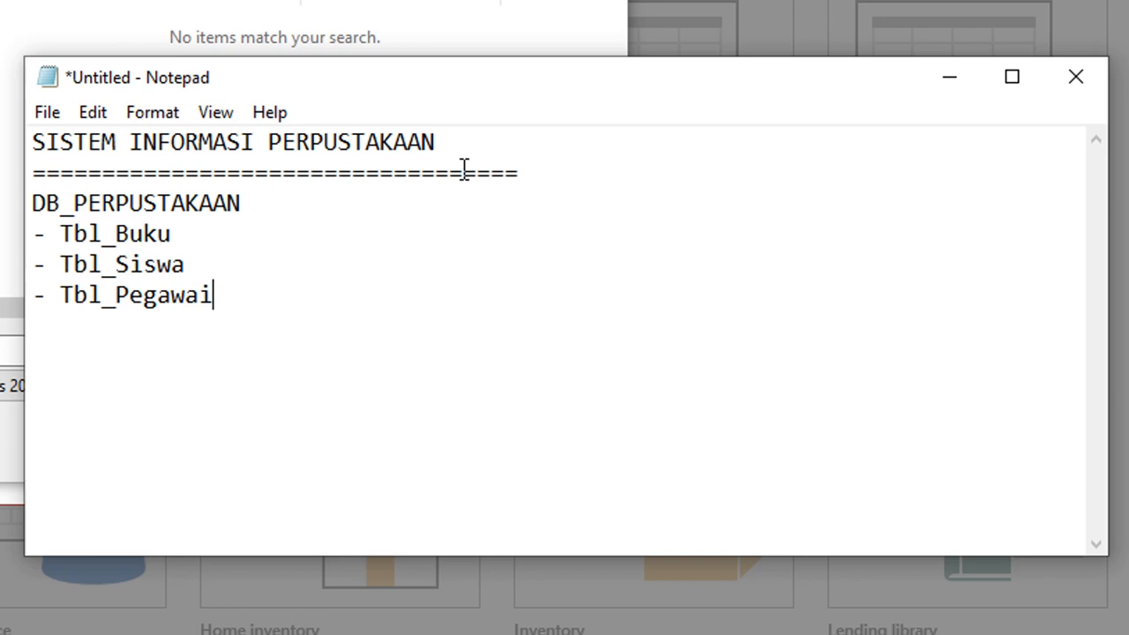
key(Return)
text(-)
text(Tbl_Pinjam)
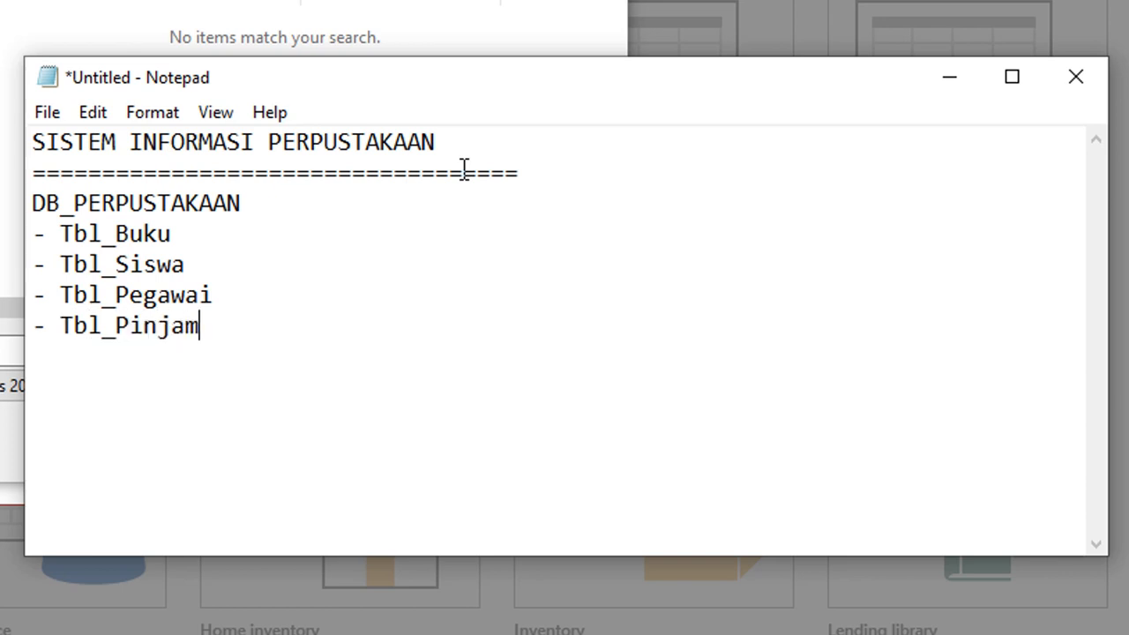
key(Return)
text(-)
text(Tbl_)
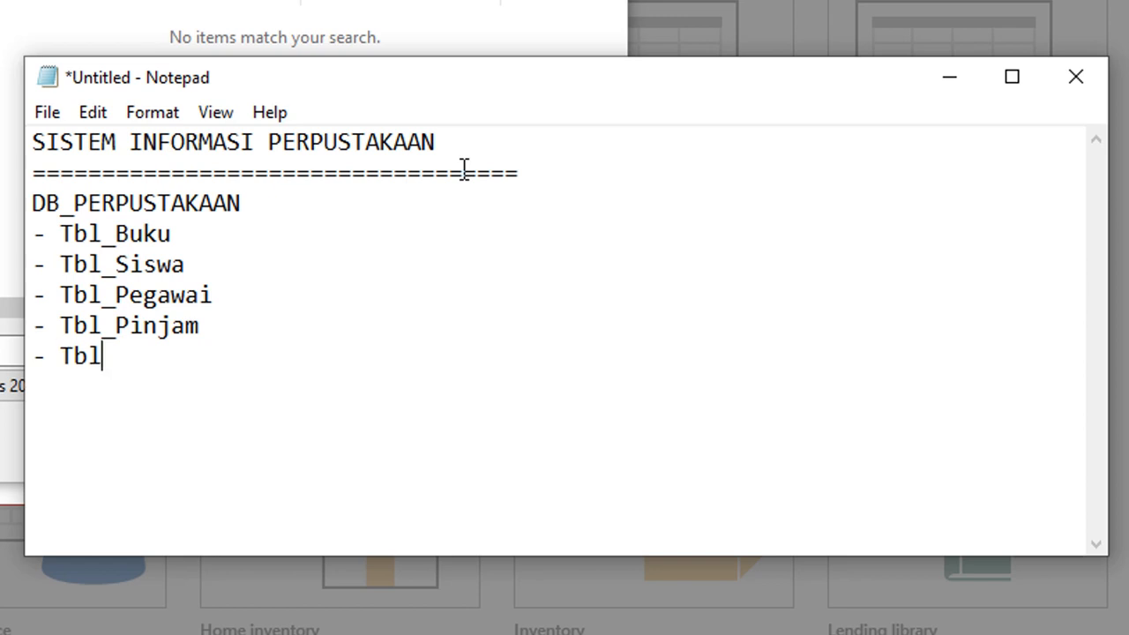
text(Kembali)
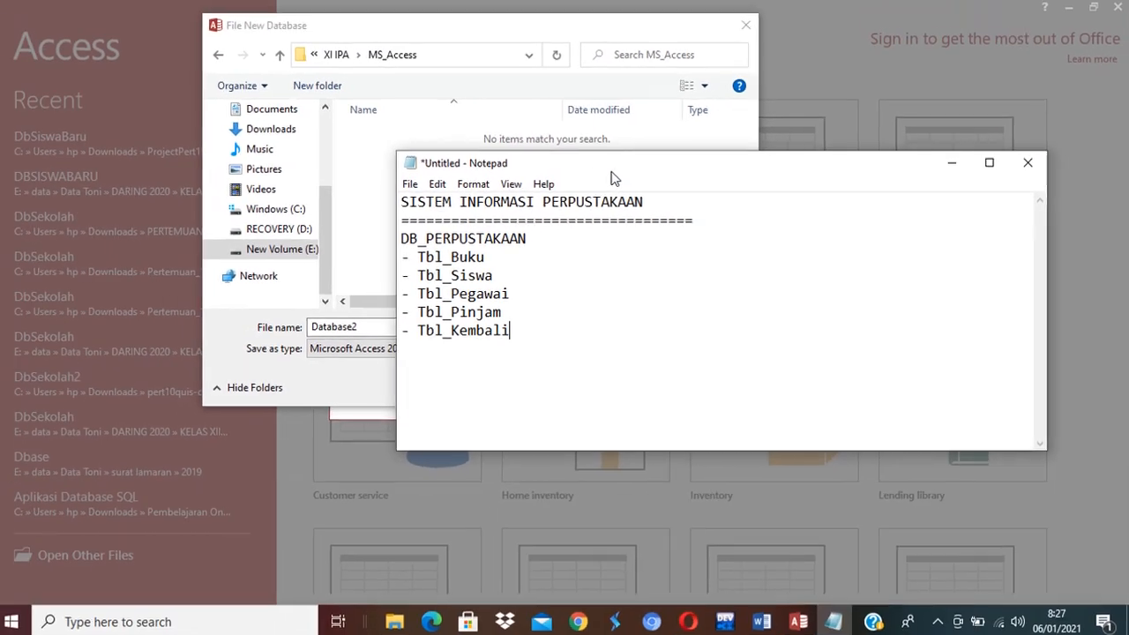
drag(615, 179, 826, 180)
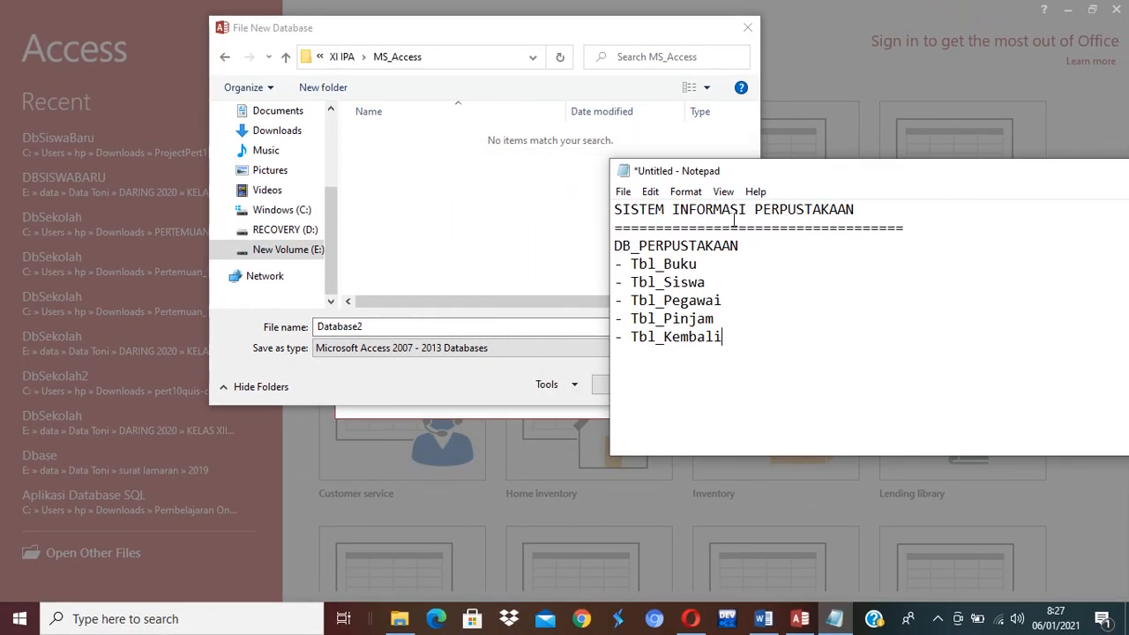
Name the file DB_PERPUSTAKAAN, choose the Access 2002-2003 database format, and confirm.
click(423, 328)
text(D)
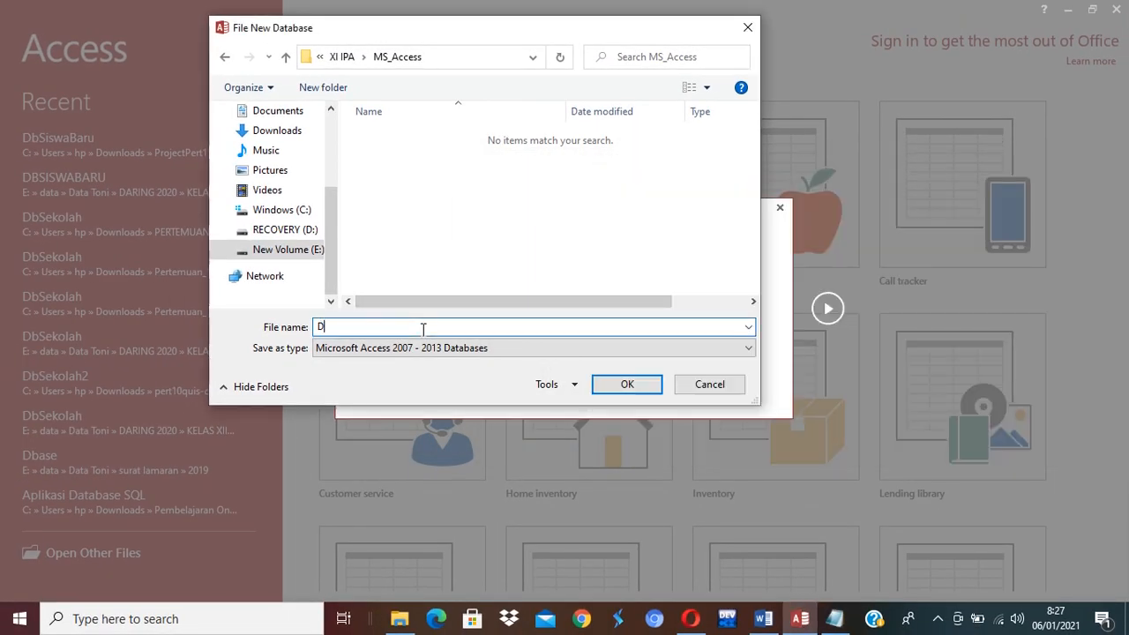
text(b_Perspusta)
key(ctrl+a)
text(DB_PERPUSTAKAA)
key(BackSpace)
key(BackSpace)
key(BackSpace)
text(KAAN)
click(552, 344)
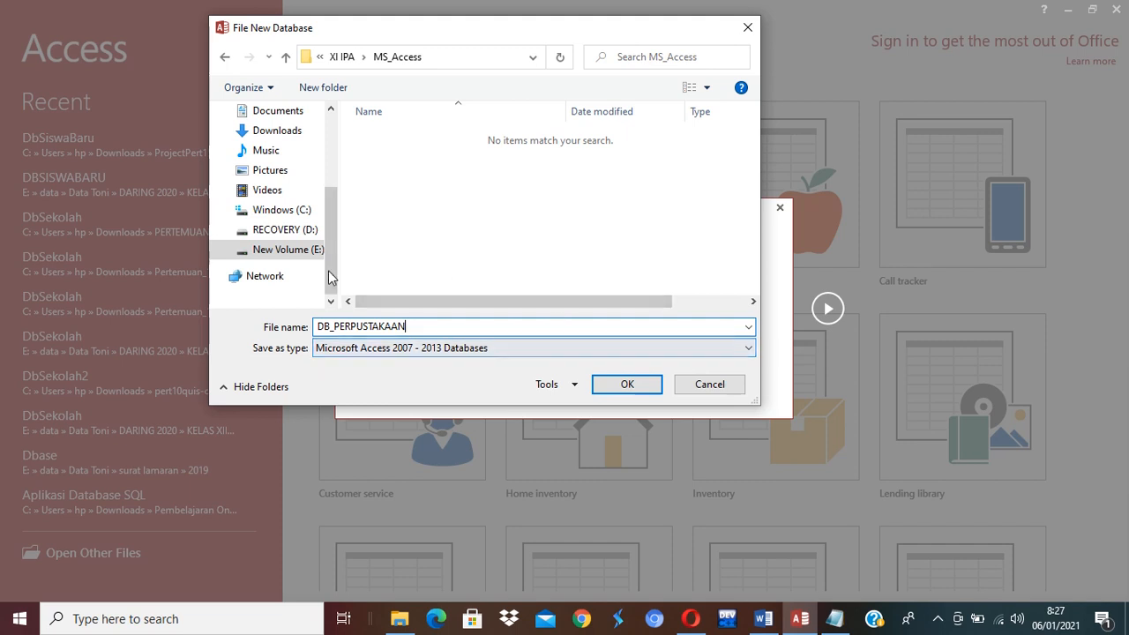
click(578, 352)
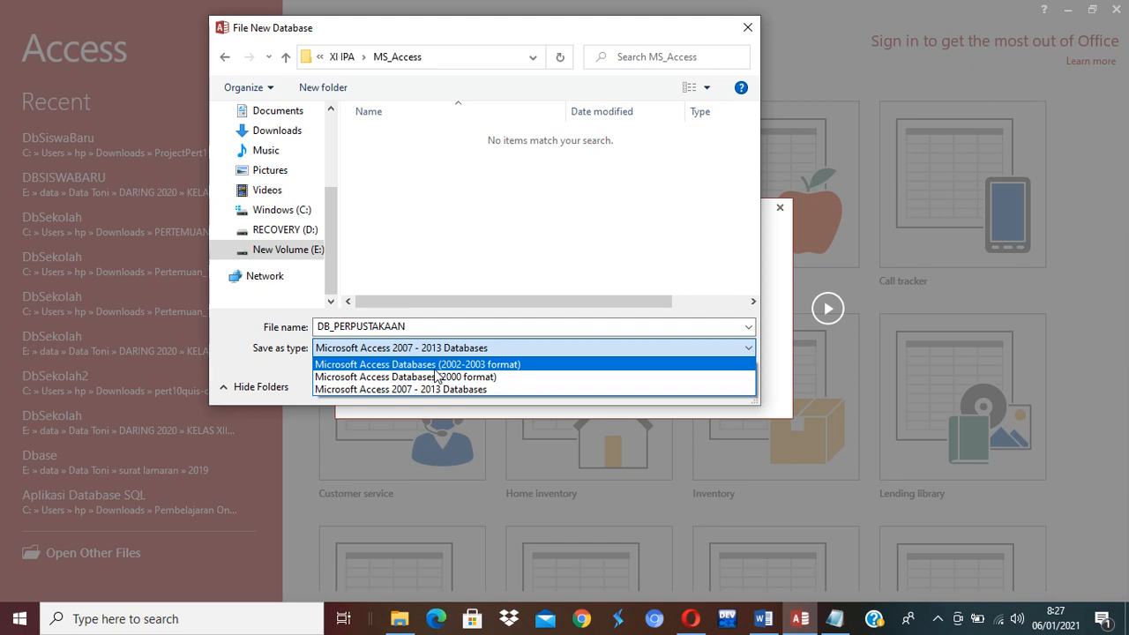
click(462, 366)
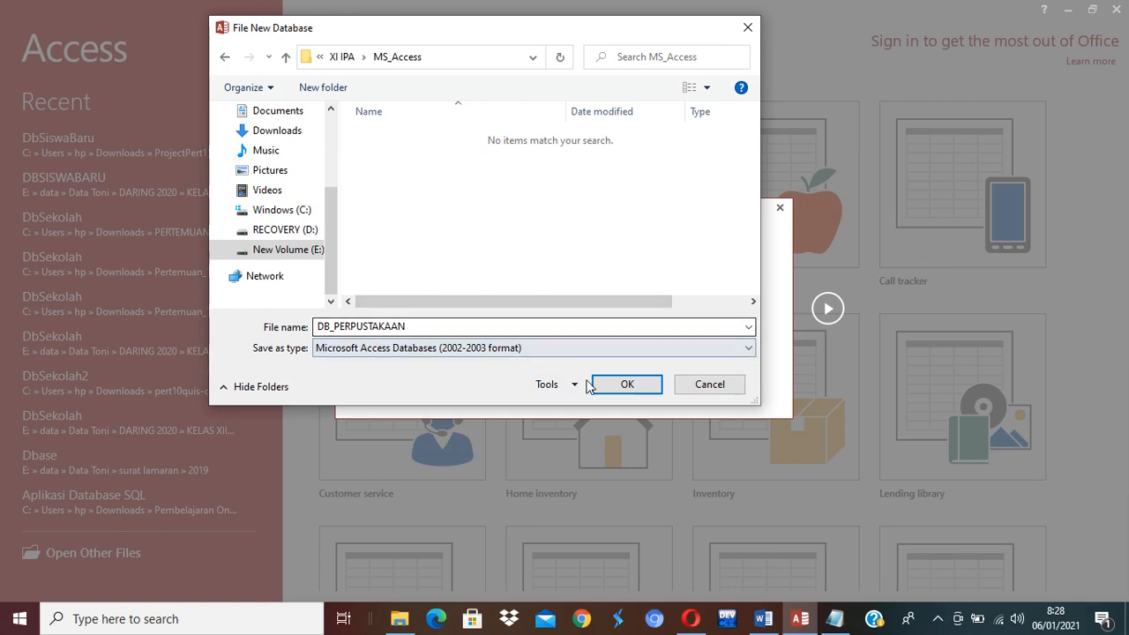
click(637, 386)
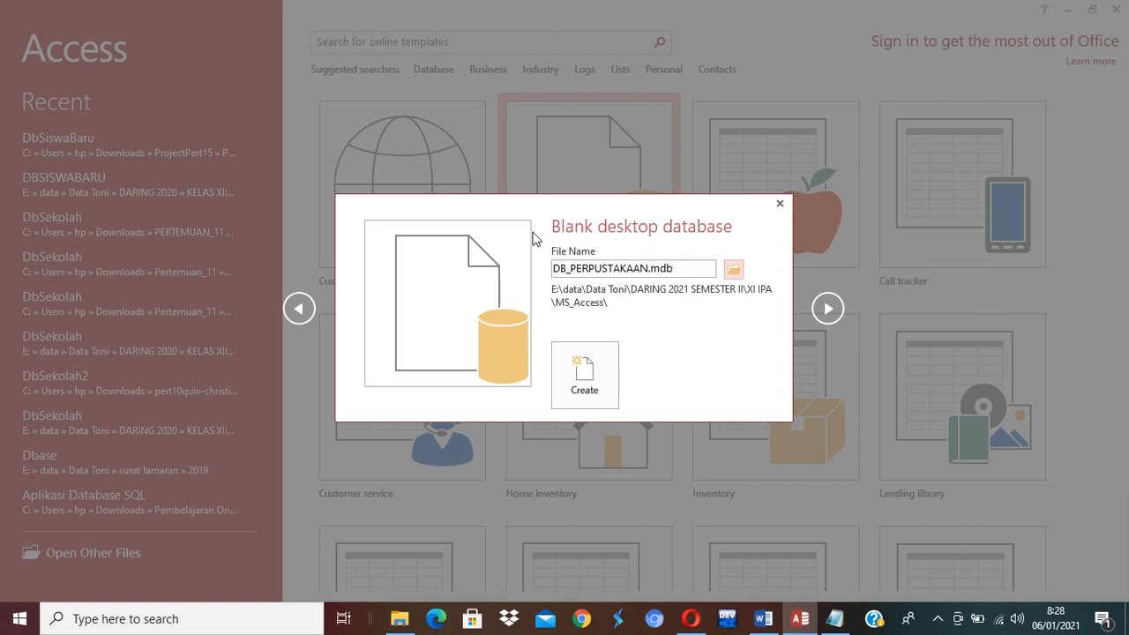
Create the blank DB_PERPUSTAKAAN.mdb database in the MS_Access folder.
click(586, 394)
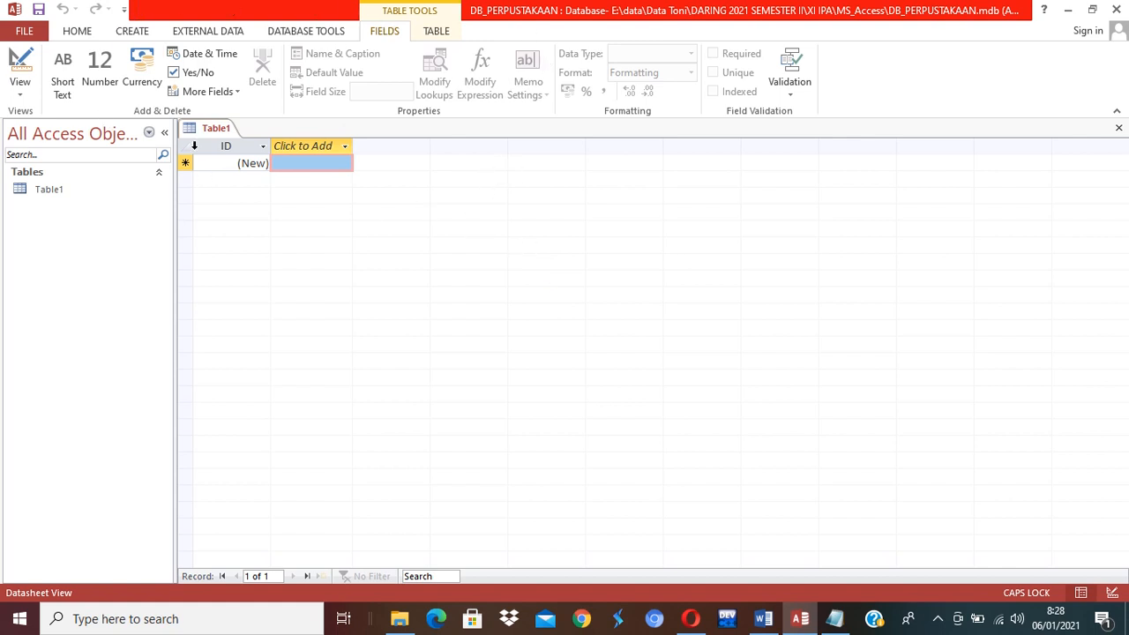
Switch to the ribbon's CREATE tab.
click(133, 32)
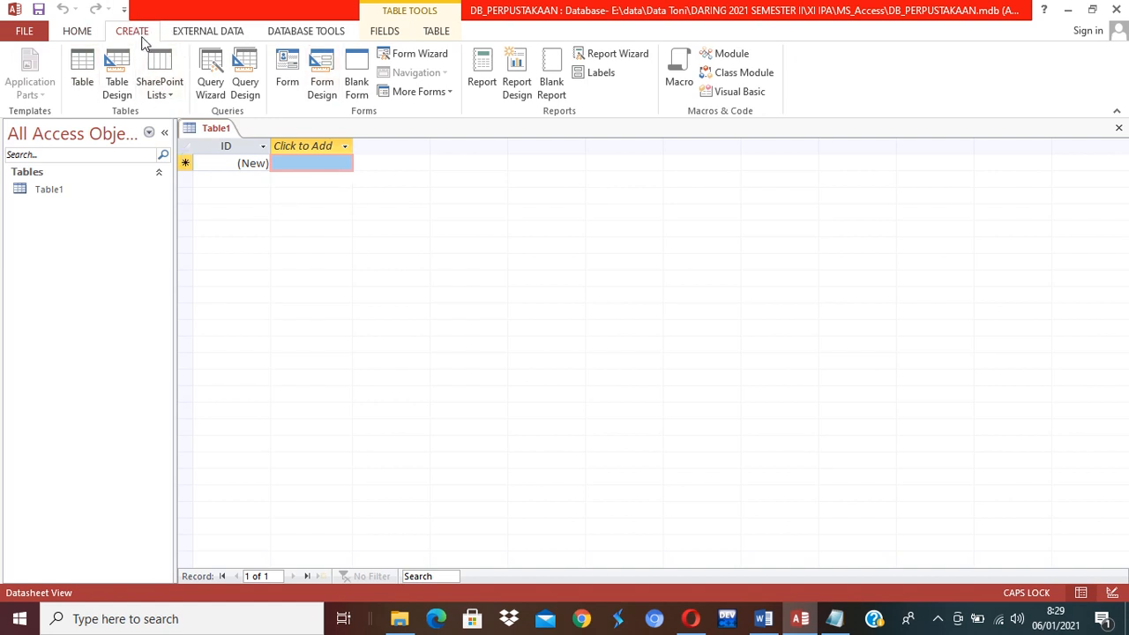
Start a new Table2 in Design View, glance at the Notepad table list, then minimise Notepad.
click(119, 87)
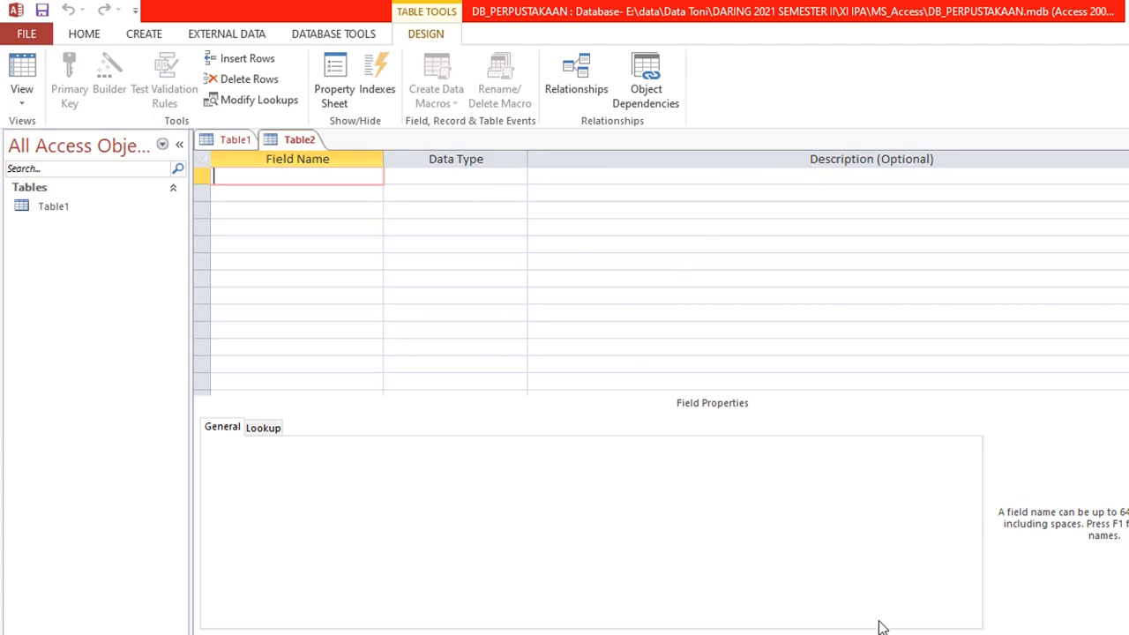
key(alt+Tab)
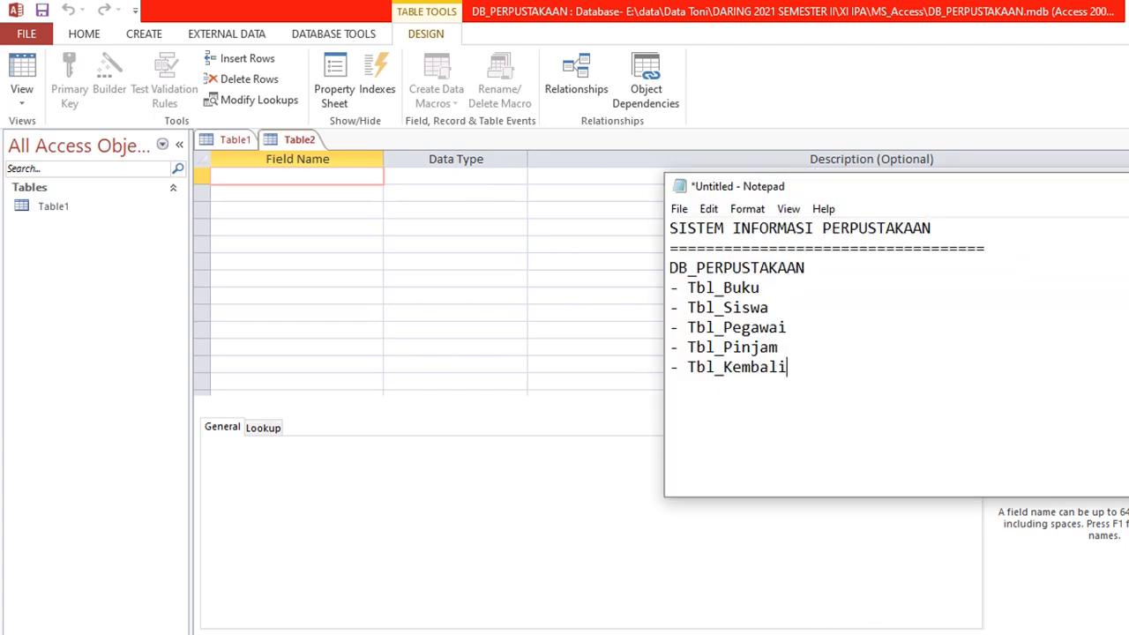
click(919, 633)
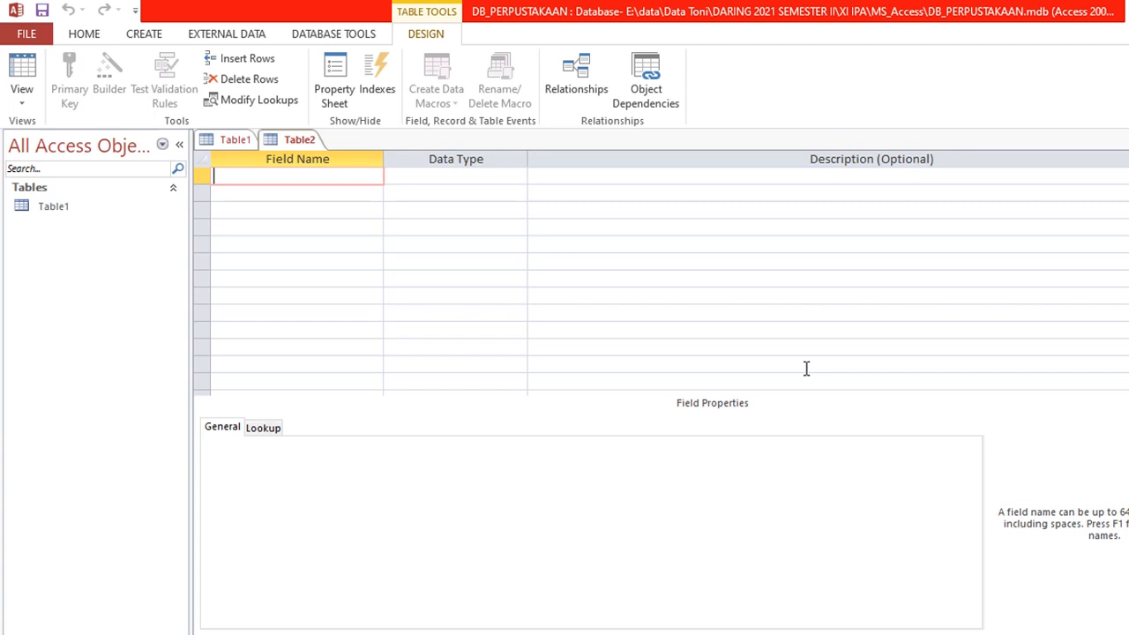
Enter Kd_Buku as Table2's first field and open its Data Type list.
text(Kd_Buku)
key(Tab)
key(Tab)
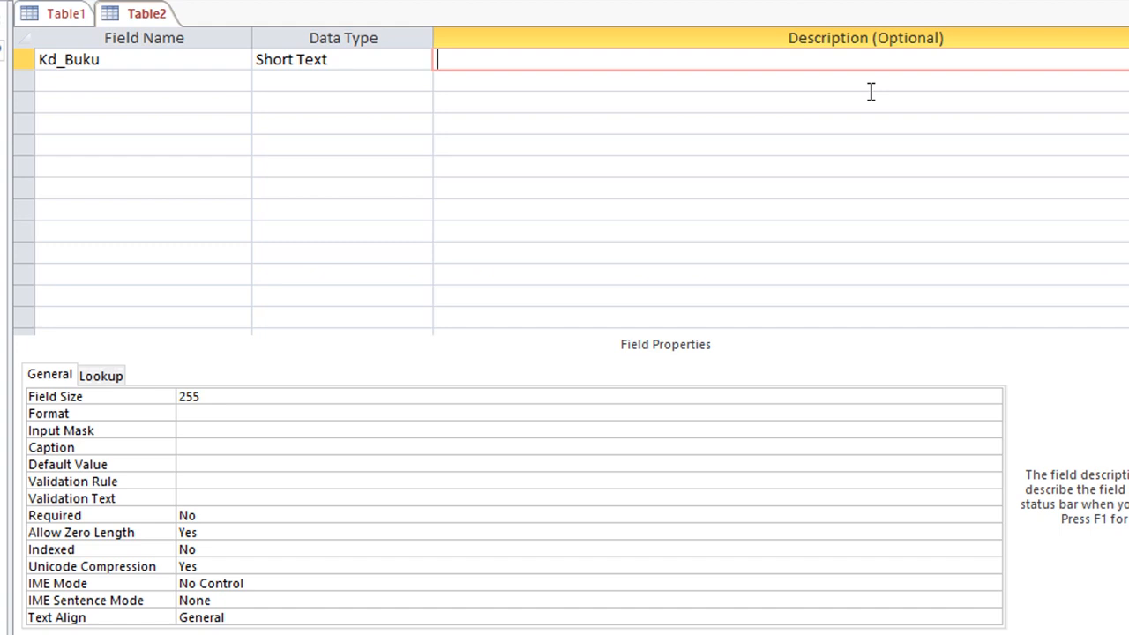
click(341, 60)
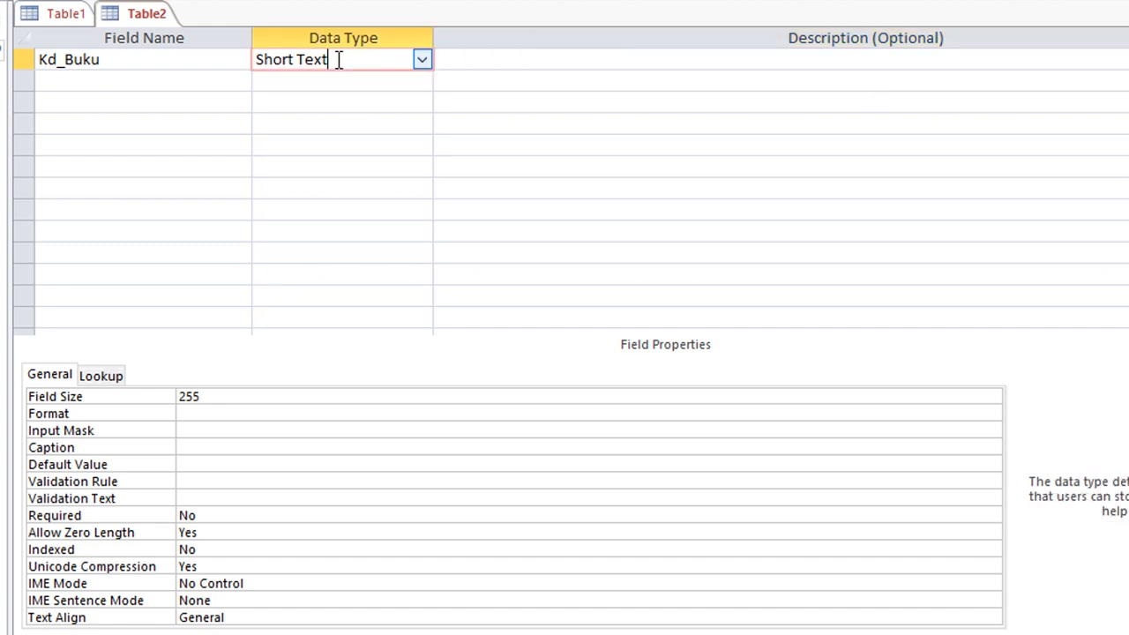
click(421, 62)
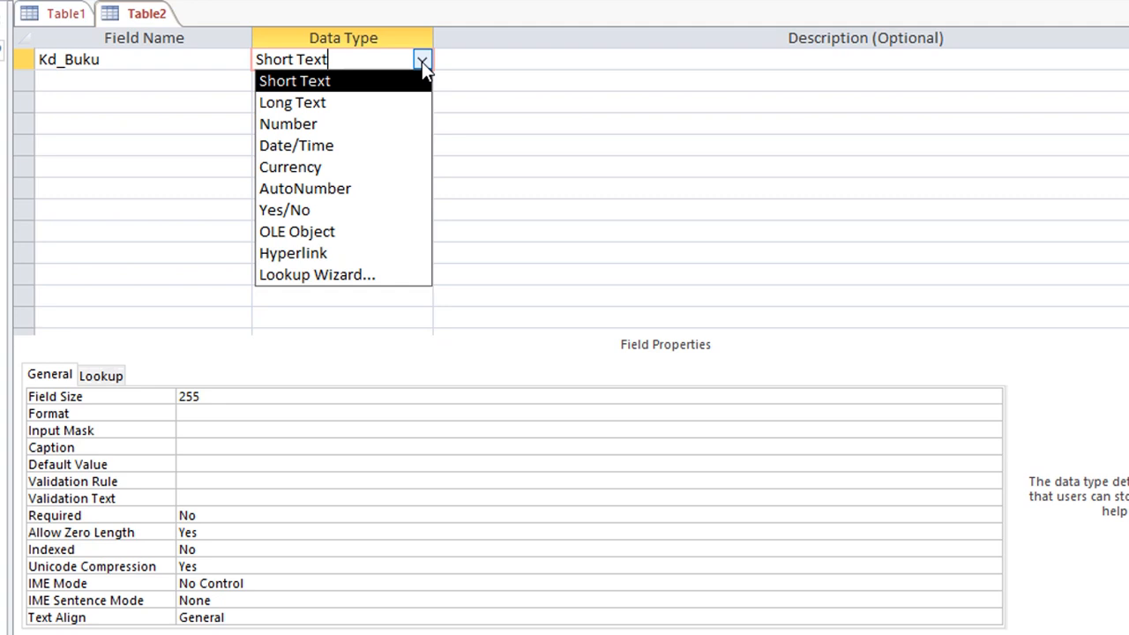
In Notepad, add the line 'kd_Buku : SE001, BI001' below the table list, then erase it again.
key(alt+Tab)
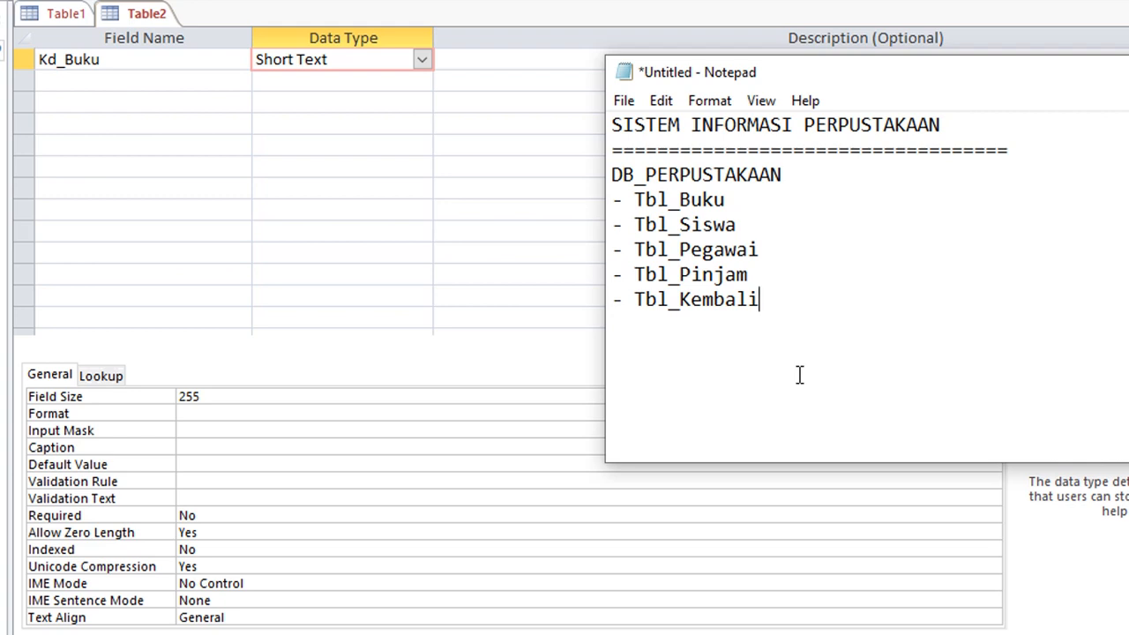
key(Return)
key(Return)
text(kd_Buku :)
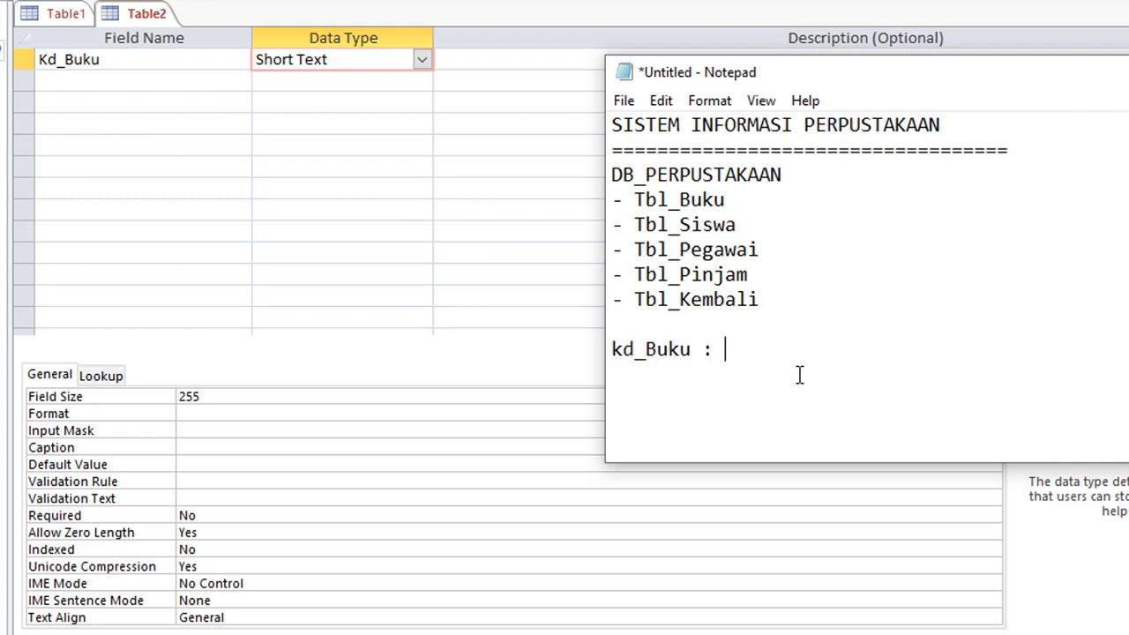
text( SE001, BI001)
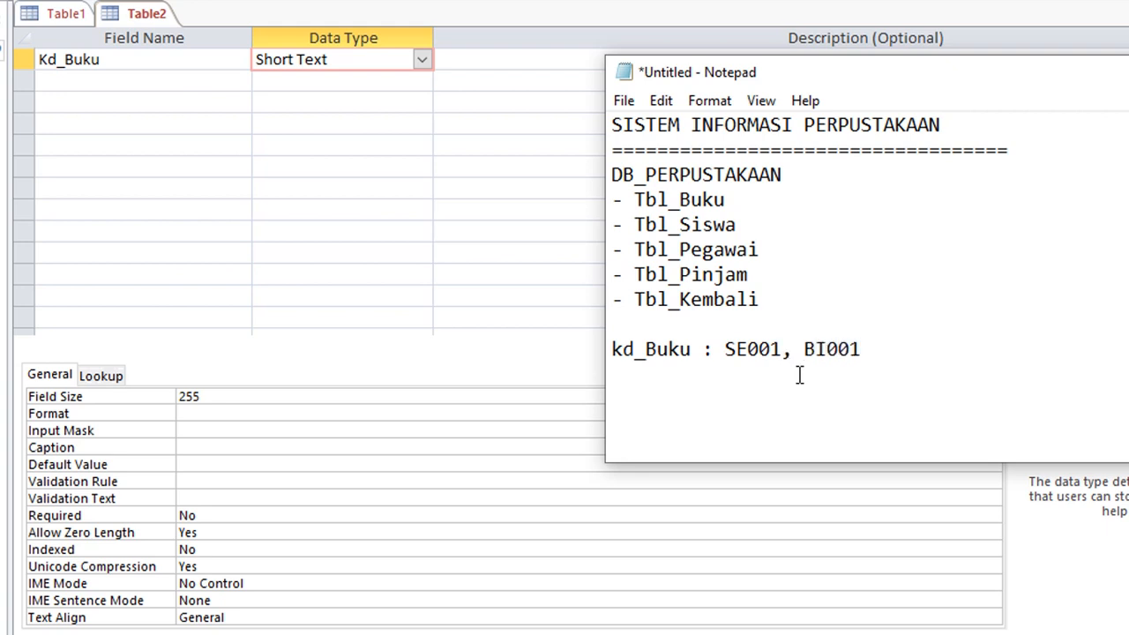
key(ctrl+shift+Left)
key(ctrl+shift+Left)
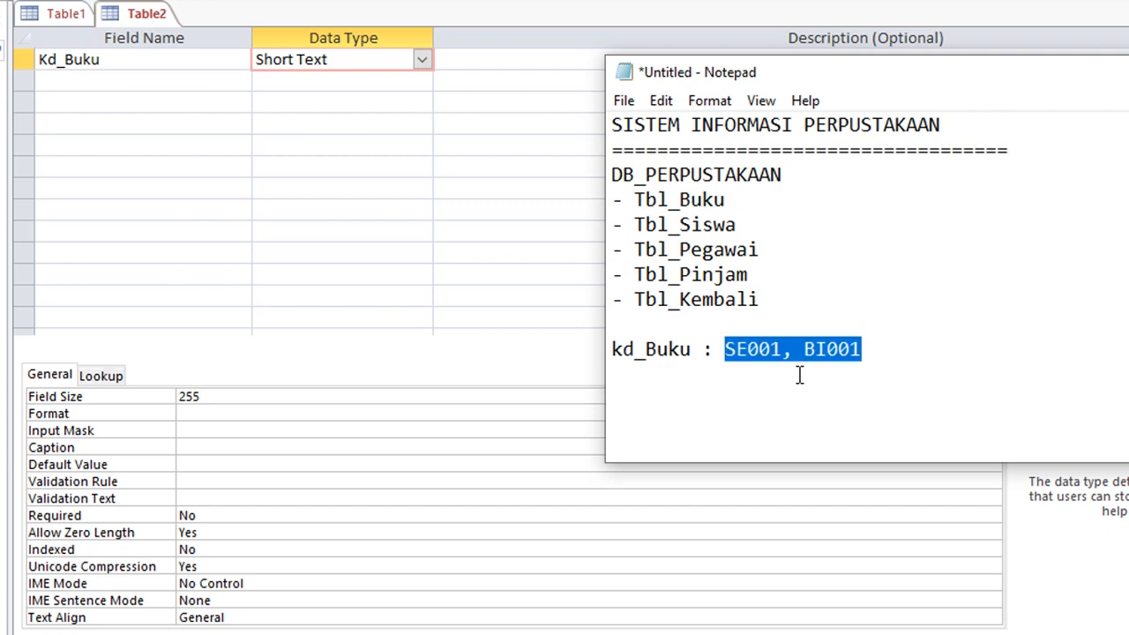
key(BackSpace)
key(shift+Home)
key(BackSpace)
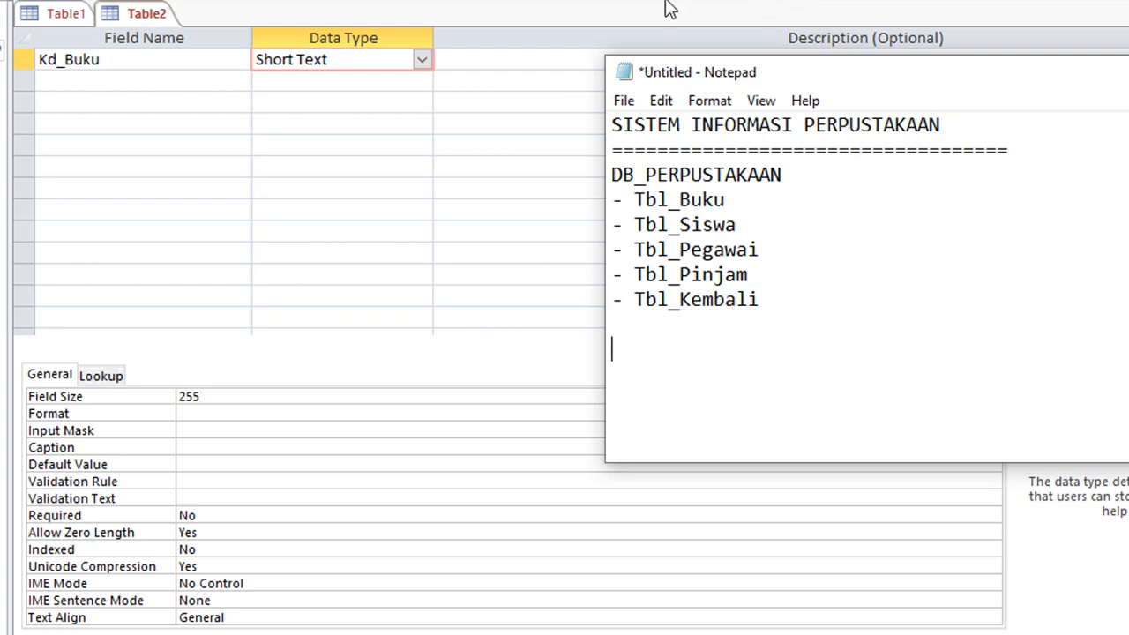
click(423, 59)
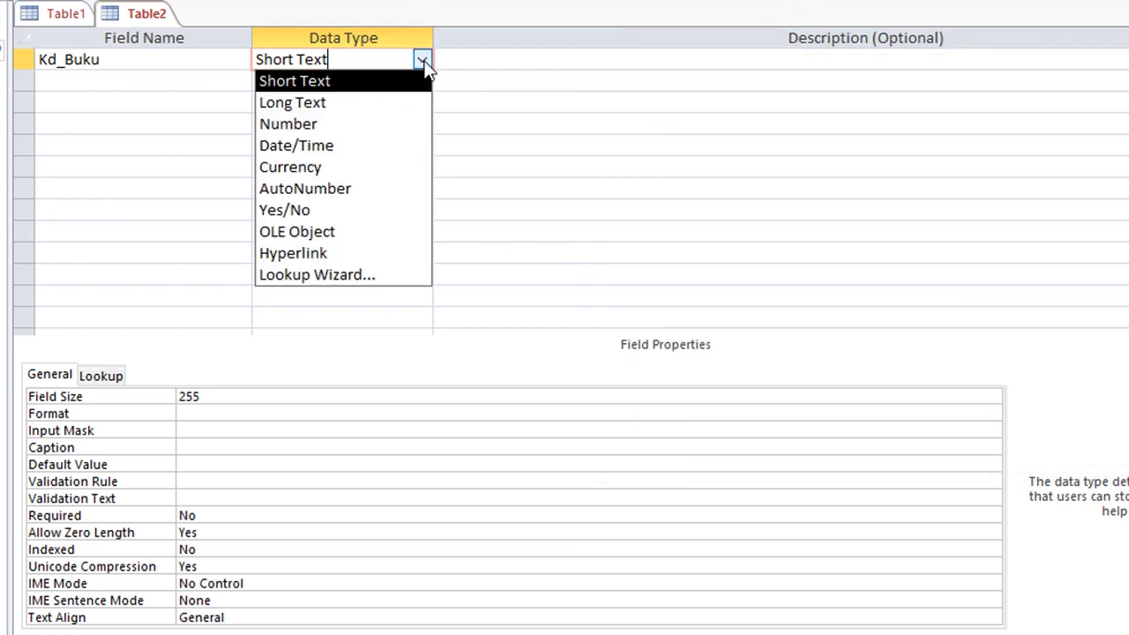
Leave Kd_Buku as Short Text and enter the description 'Kode Buku'.
click(374, 85)
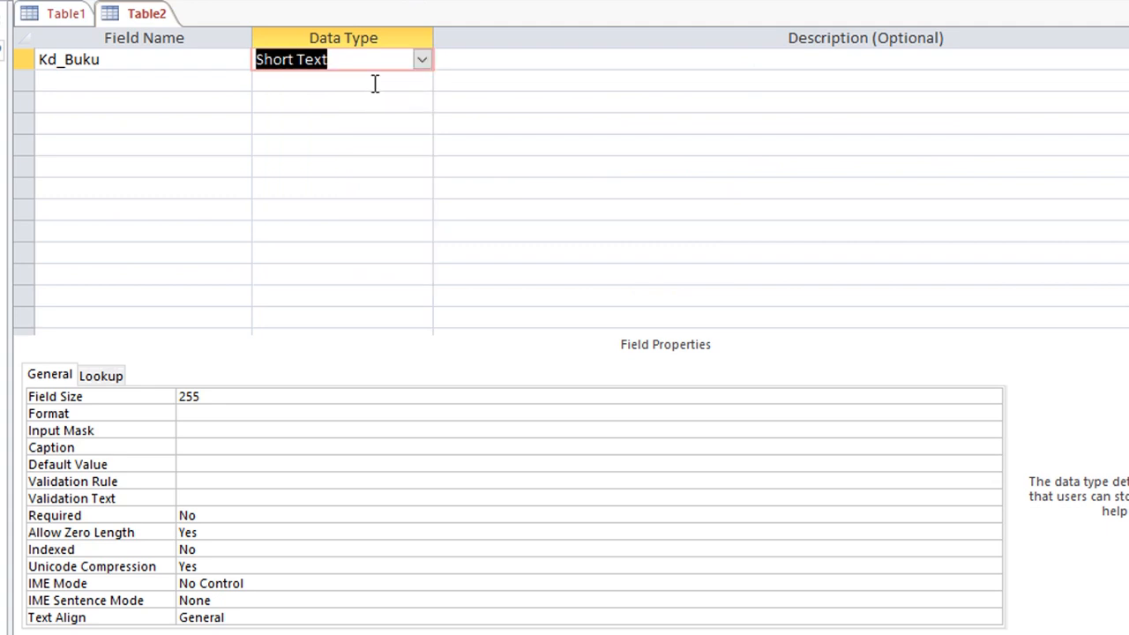
click(527, 57)
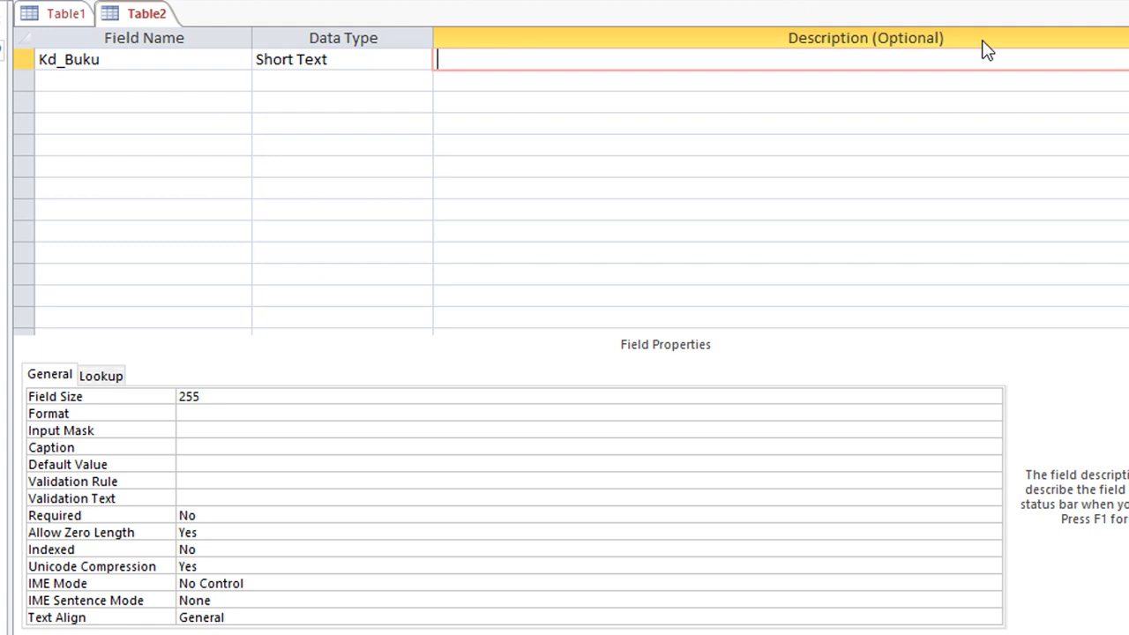
text(Kode Buku)
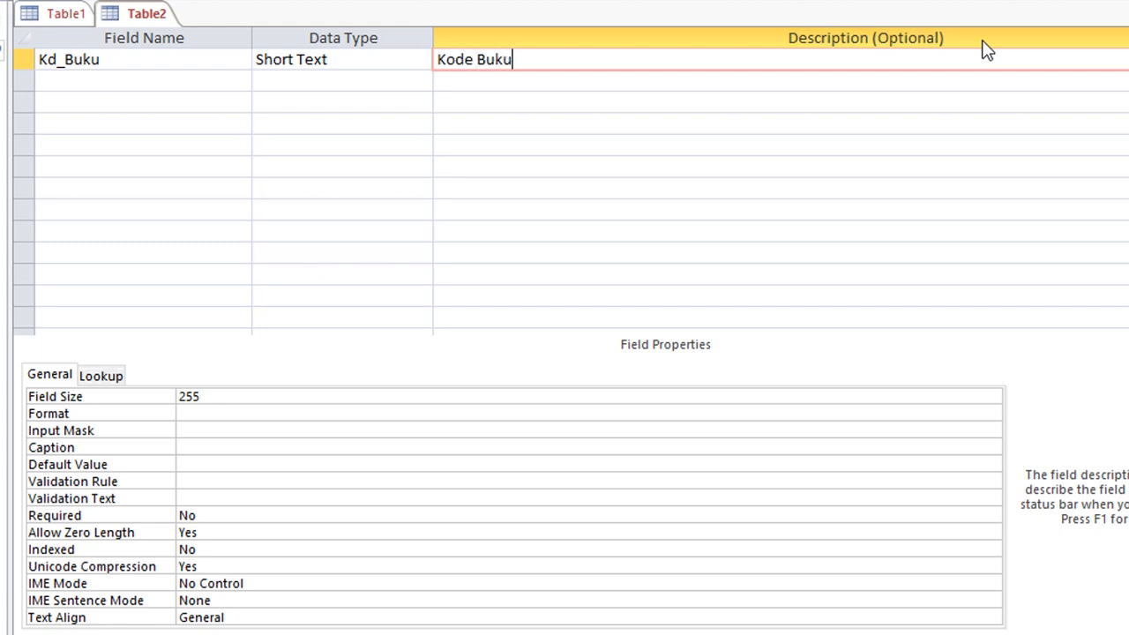
key(Return)
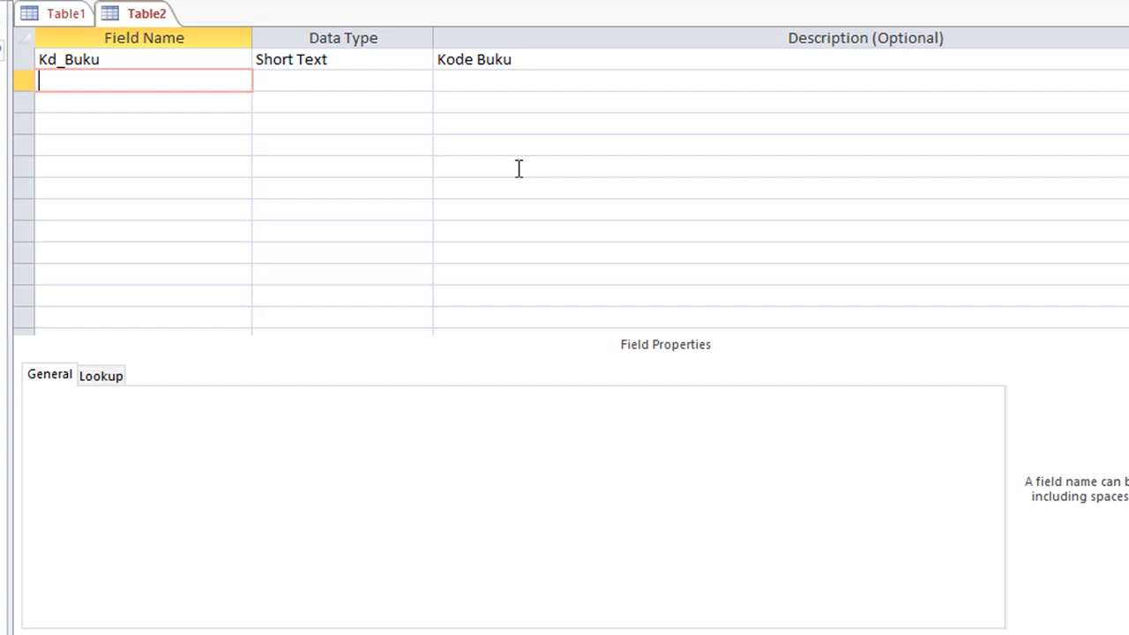
Add a Short Text field Judul_Buku with the description 'Judul Buku'.
text(Judul_Buku)
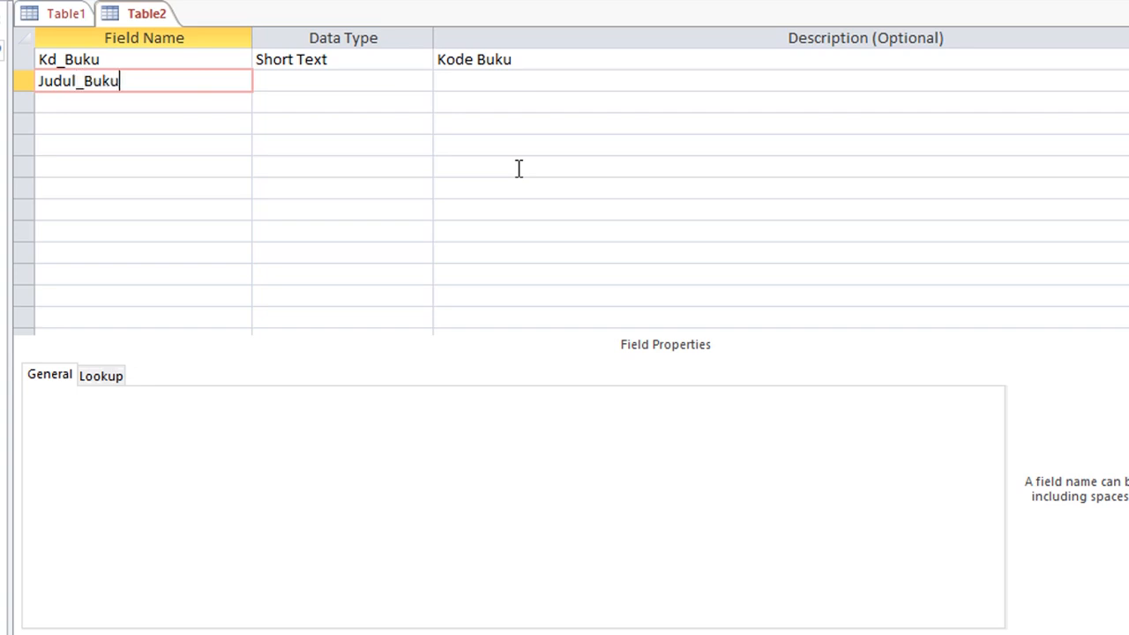
key(Tab)
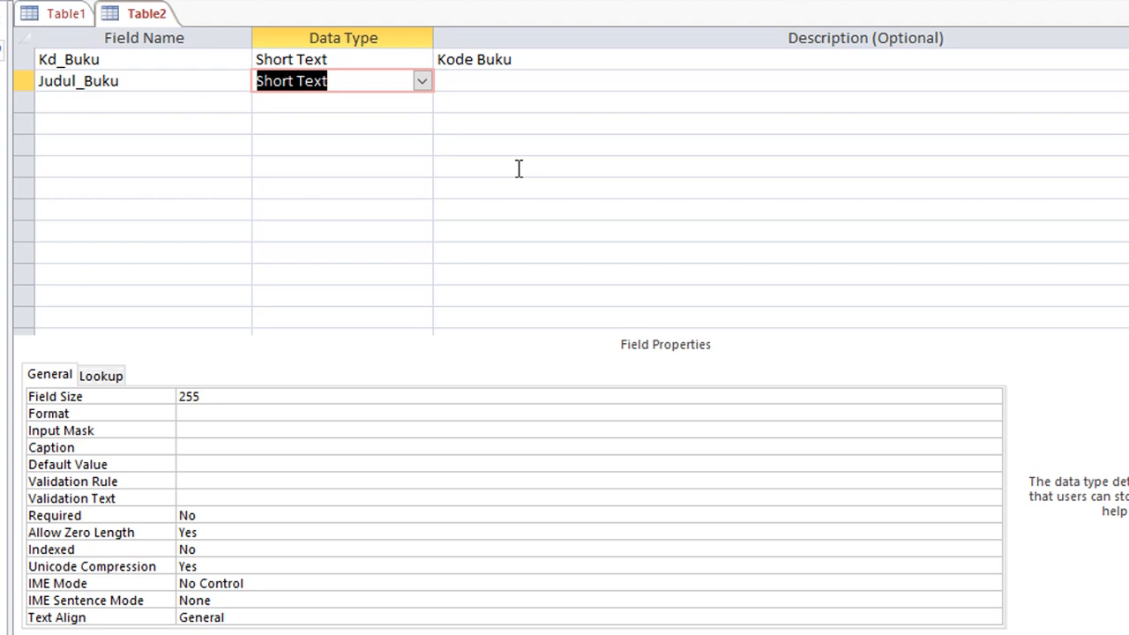
key(Tab)
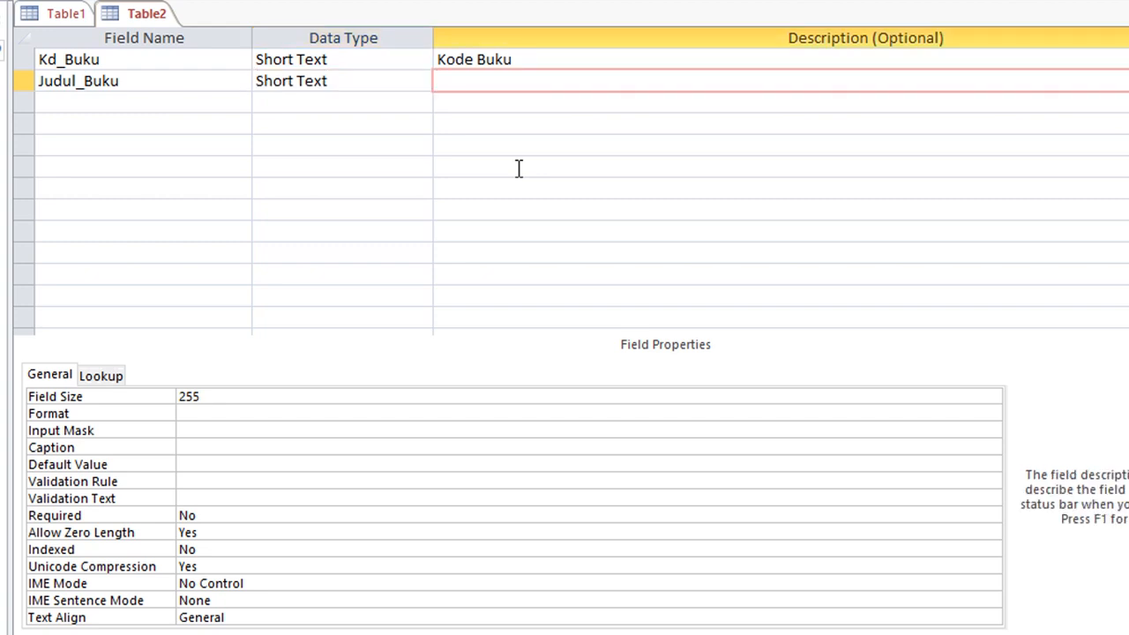
text(Judul Buku)
key(Tab)
Add a Short Text field Jenis_Buku with the description 'Jenis Buku'.
text(Jeni)
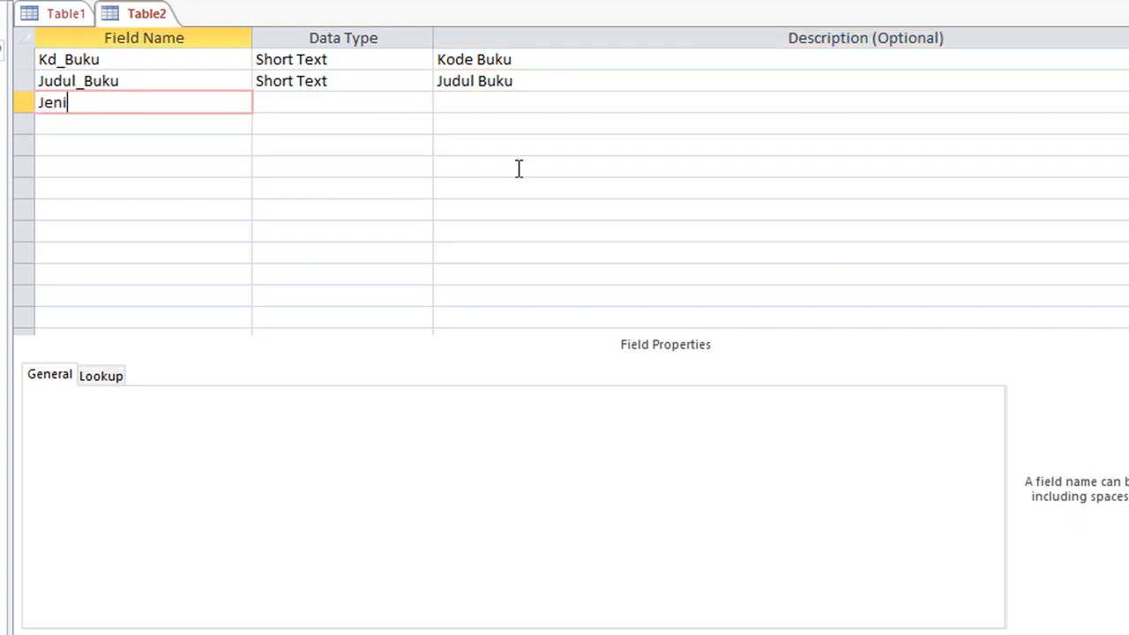
text(s_Buku)
key(Tab)
key(Tab)
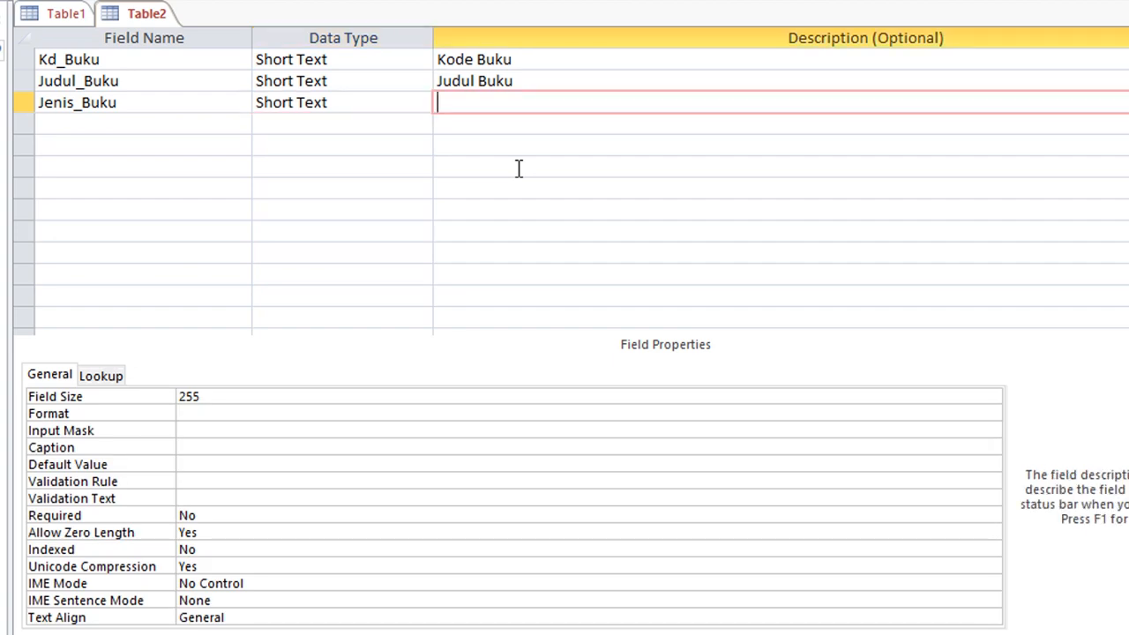
text(Jenis Buku)
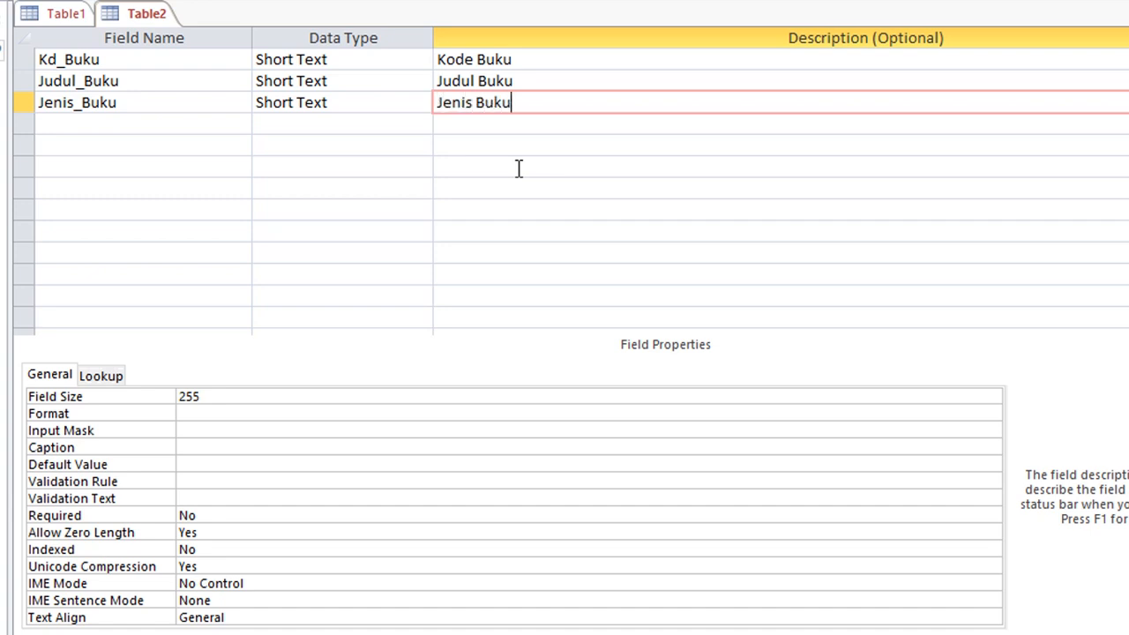
key(Return)
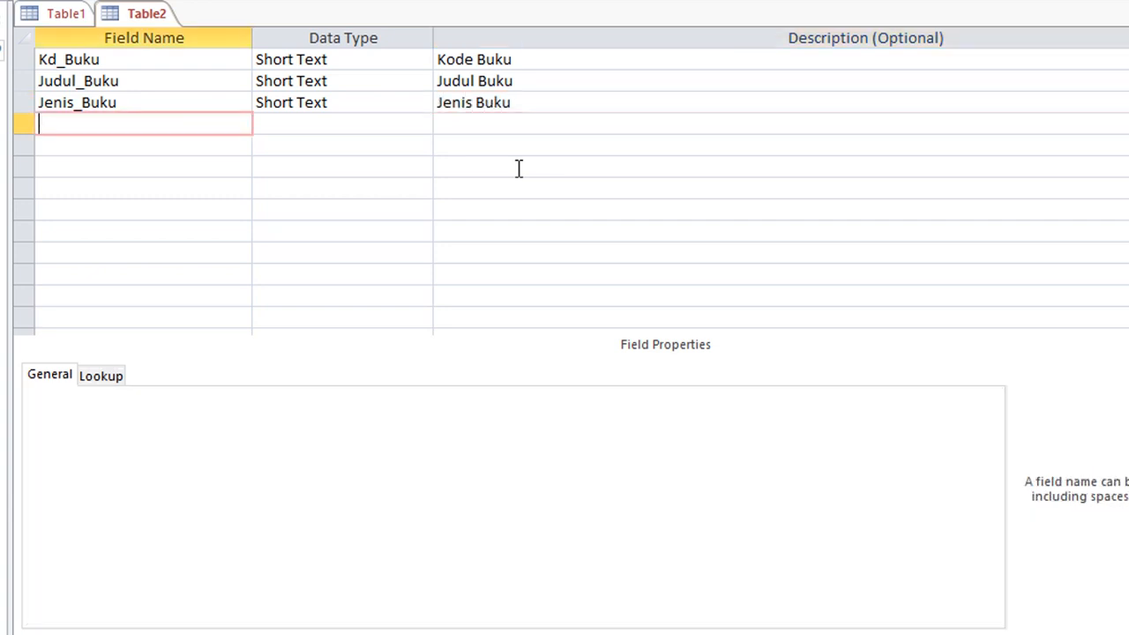
Add a Short Text field Pengarang with the description 'Pengarang Buku'.
text(Pengarang)
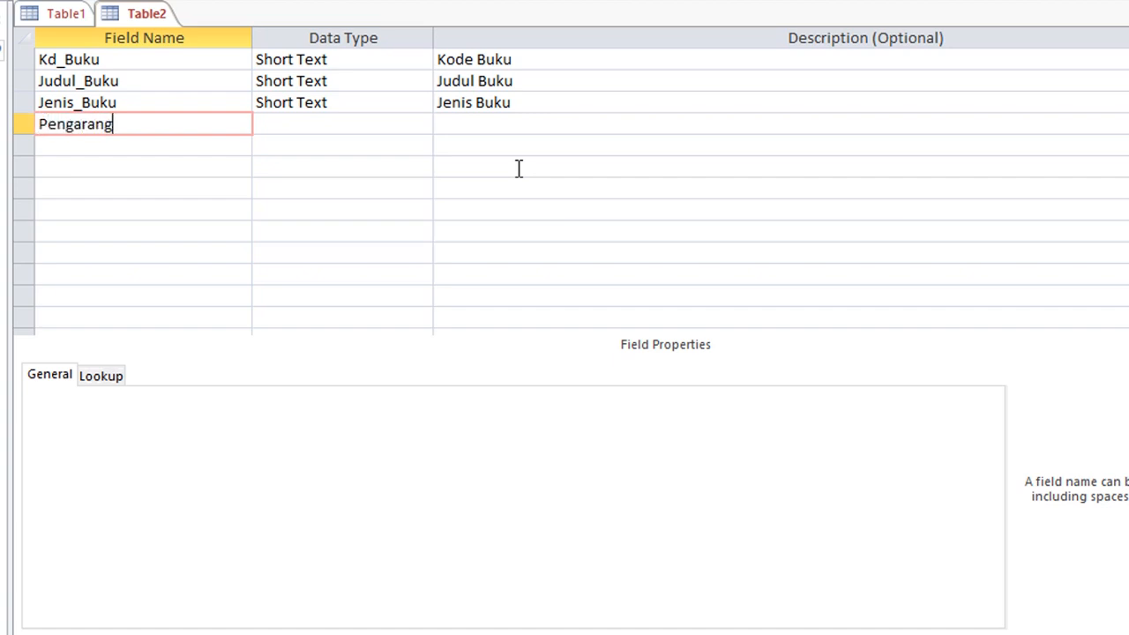
key(Return)
key(Return)
text(Pen)
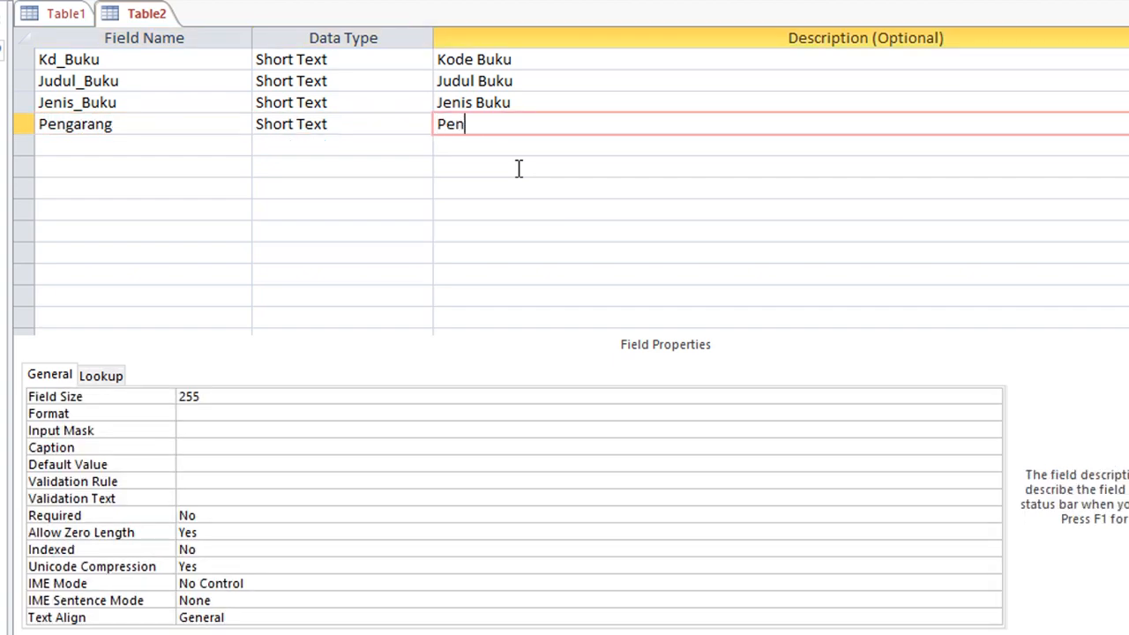
text(garang Buku)
key(Return)
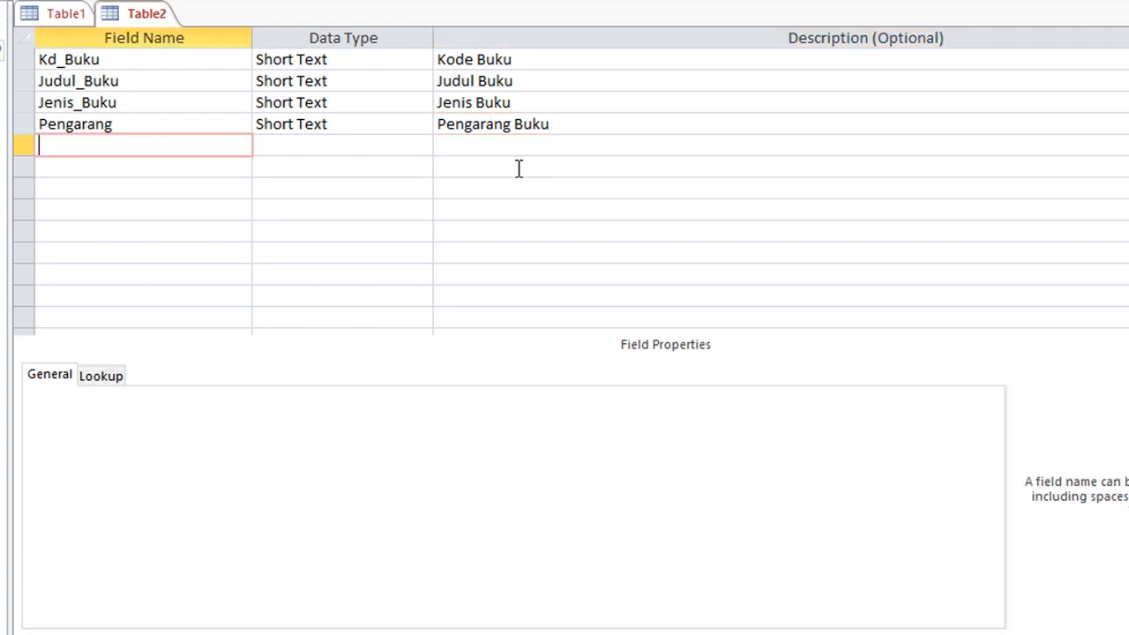
Add a Short Text field Penerbit described 'Penerbit BUku', then enter the field name thn_Terbit.
text(Penerbit)
key(Return)
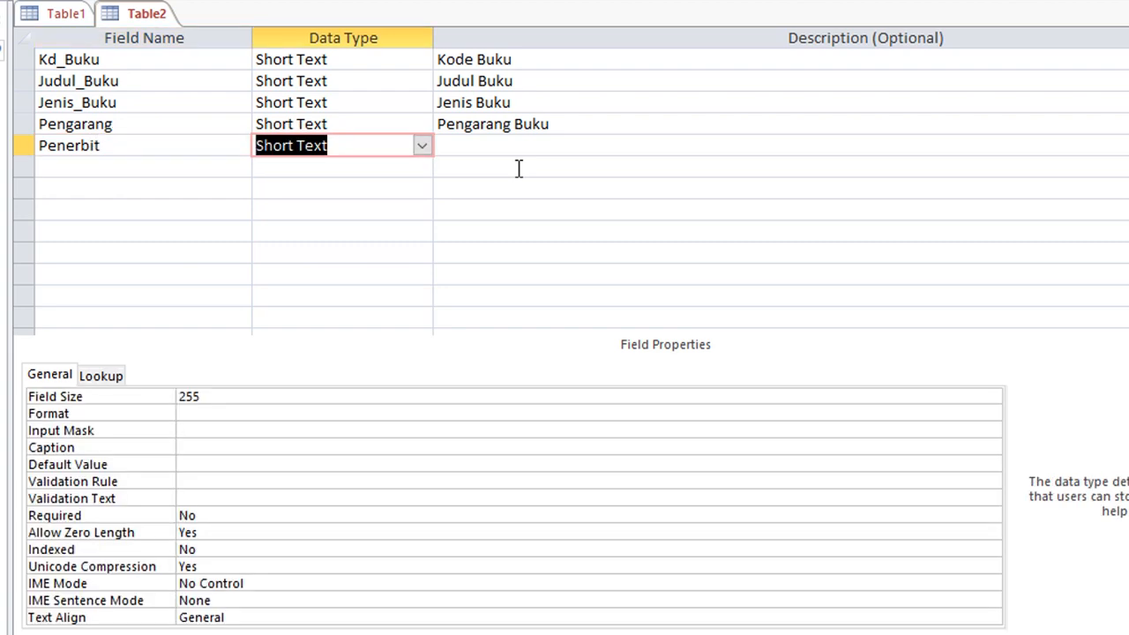
key(Return)
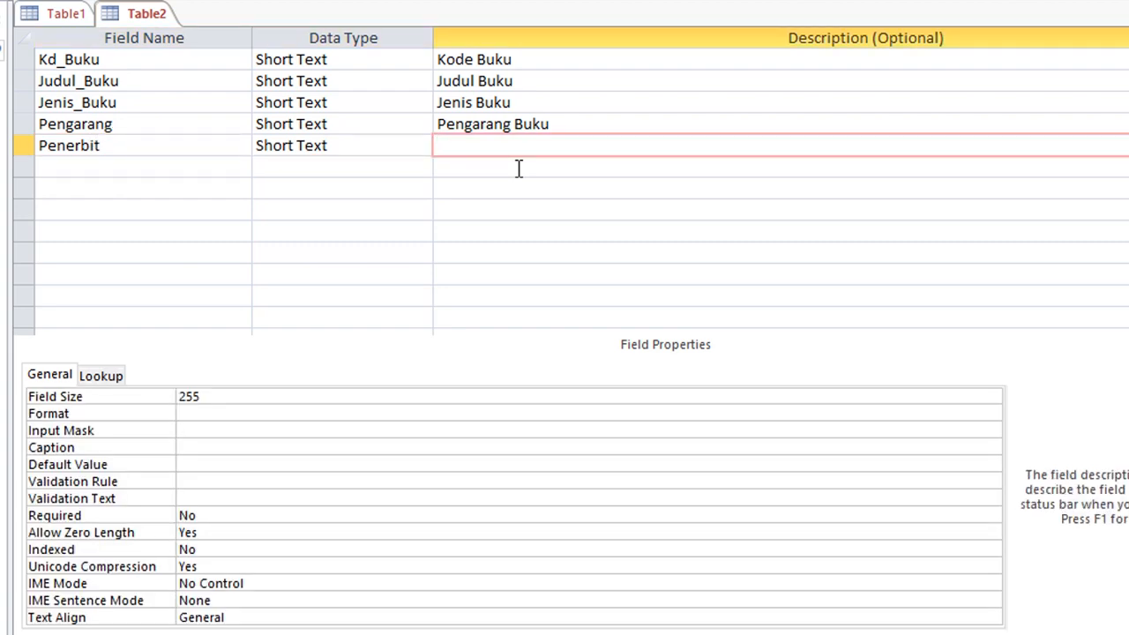
text(Penerbit BUku)
key(Return)
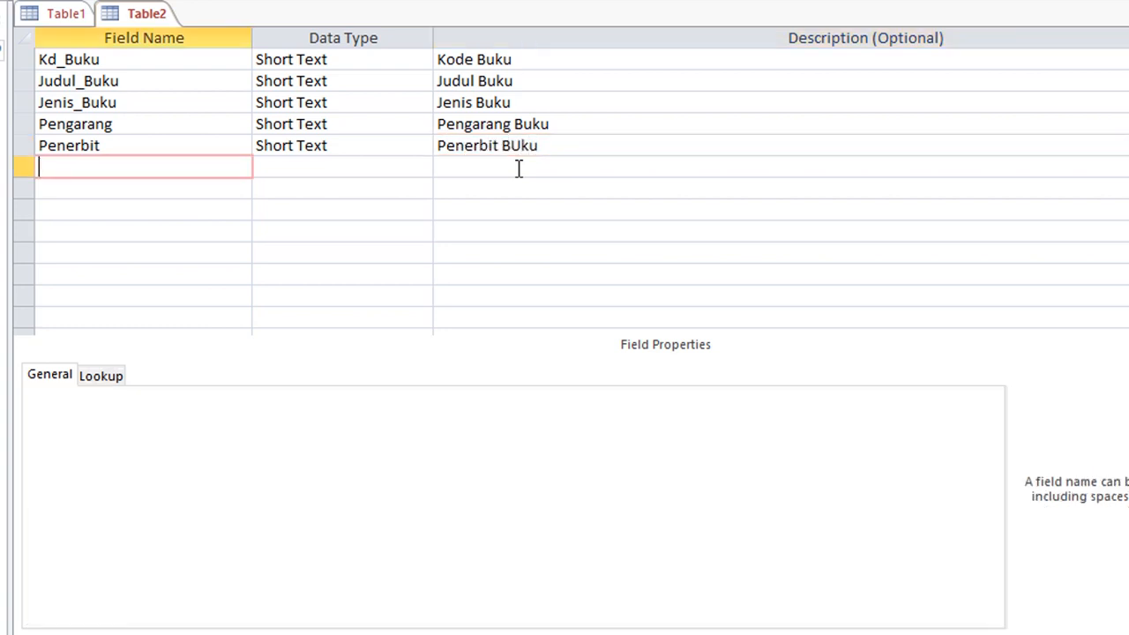
text(thn_Terbit)
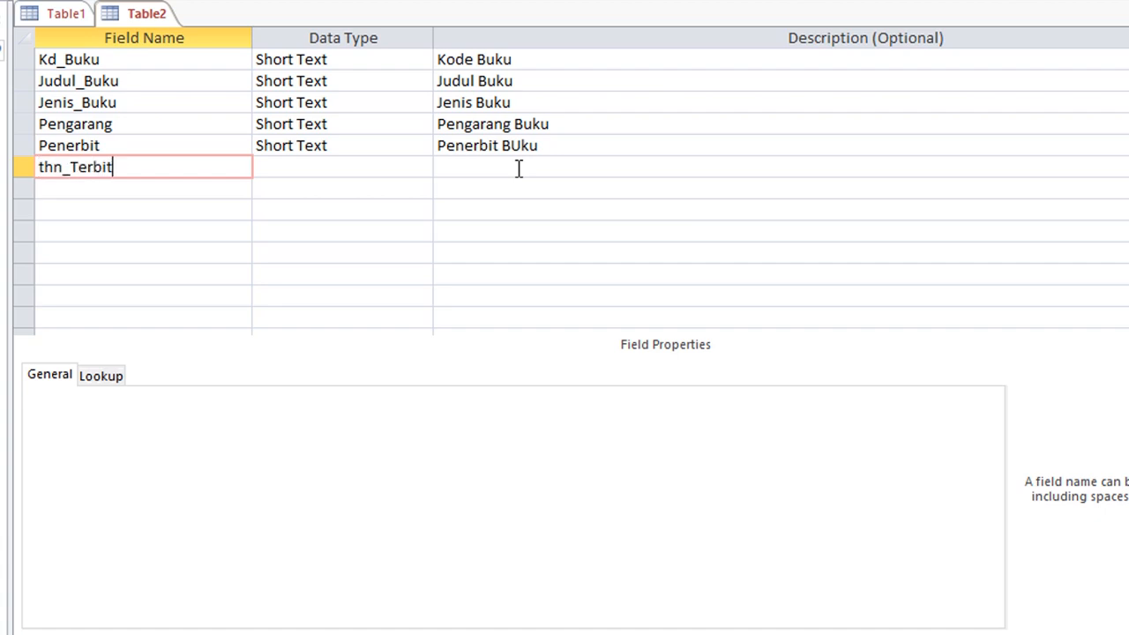
key(Tab)
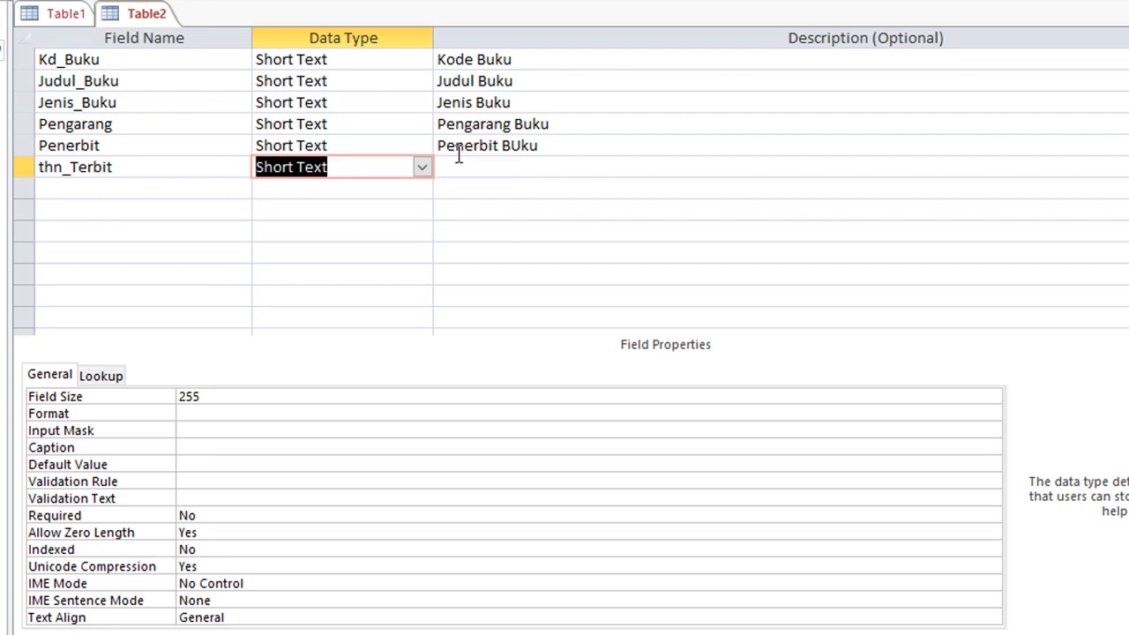
Make thn_Terbit a Number field with the description 'Tahun terbit Buku'.
click(422, 168)
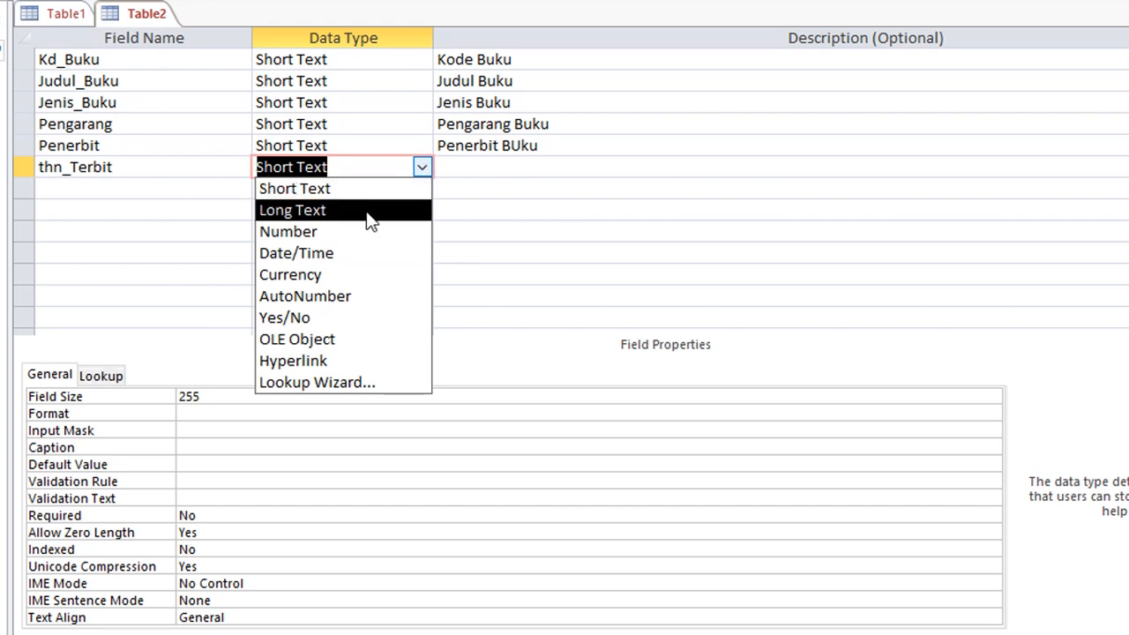
click(363, 239)
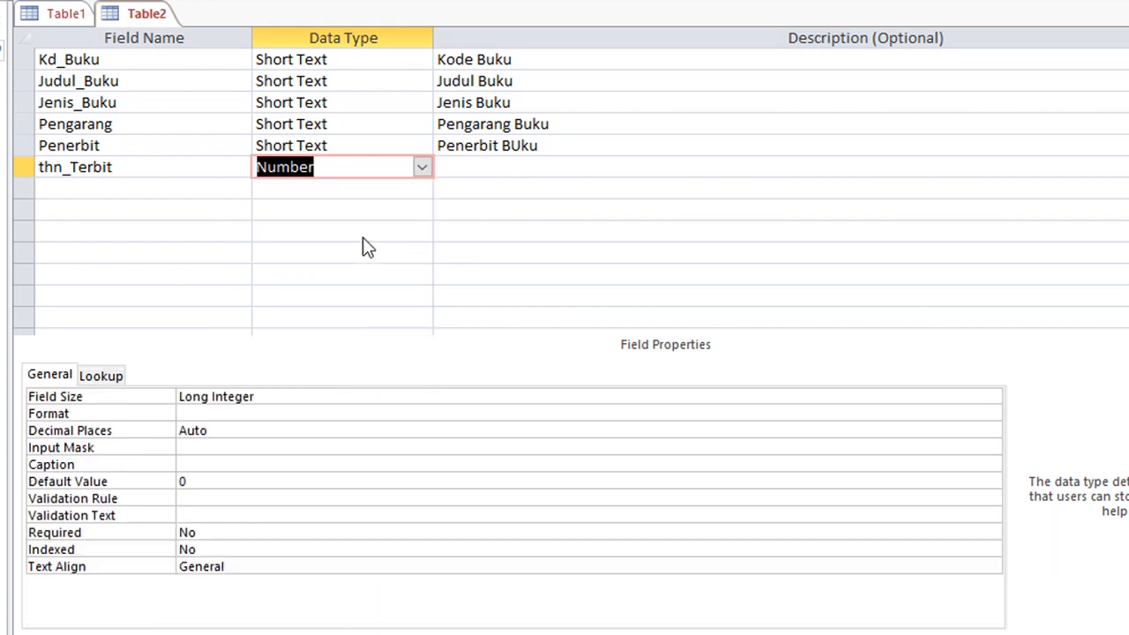
click(464, 173)
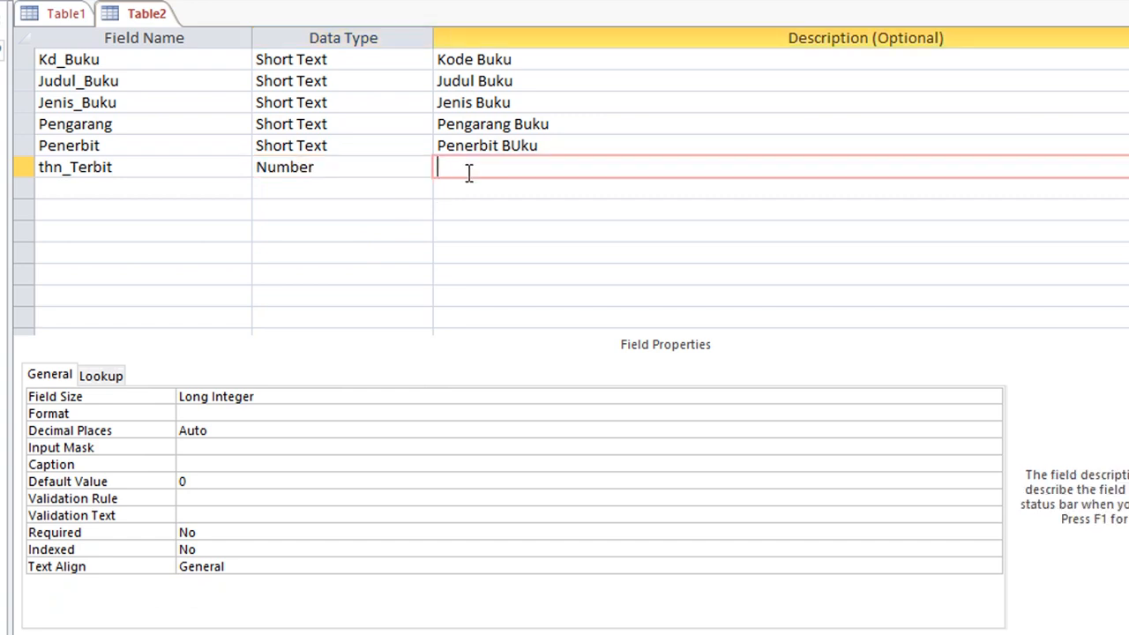
text(Tahun terbit Buku)
key(Return)
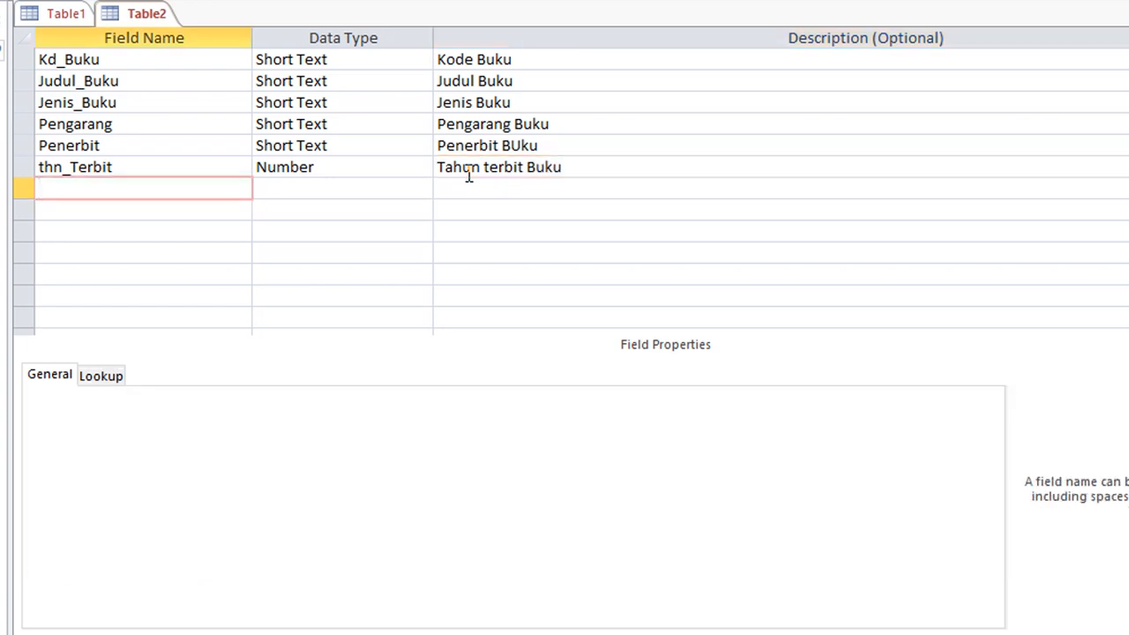
Add a Number field Stok with the description 'Stok Buku'.
text(Stok)
key(Tab)
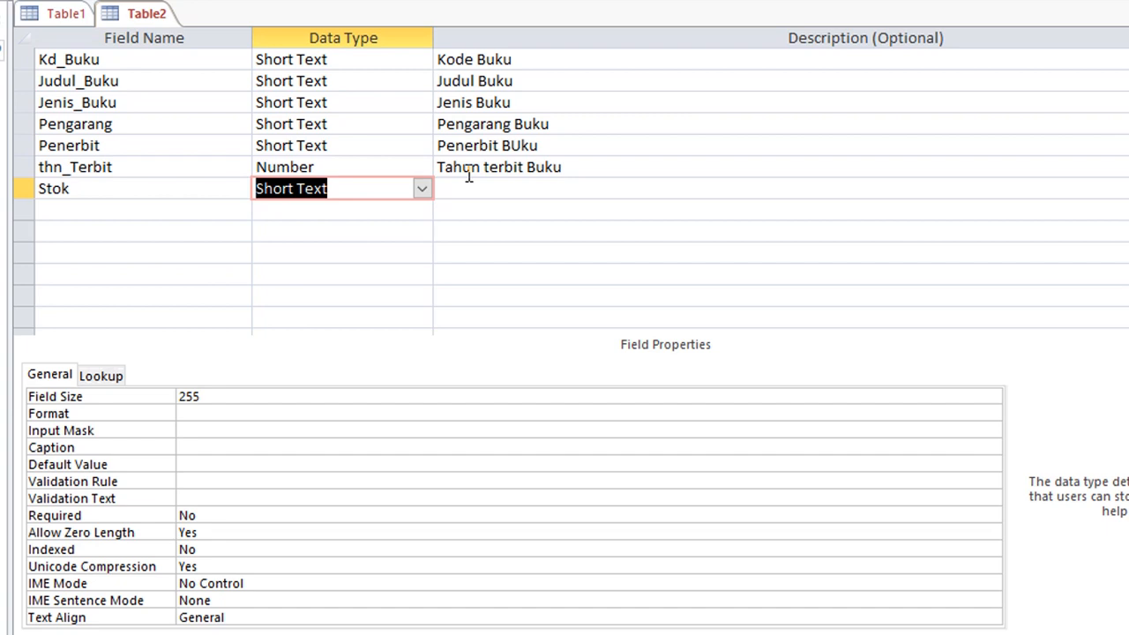
text(number)
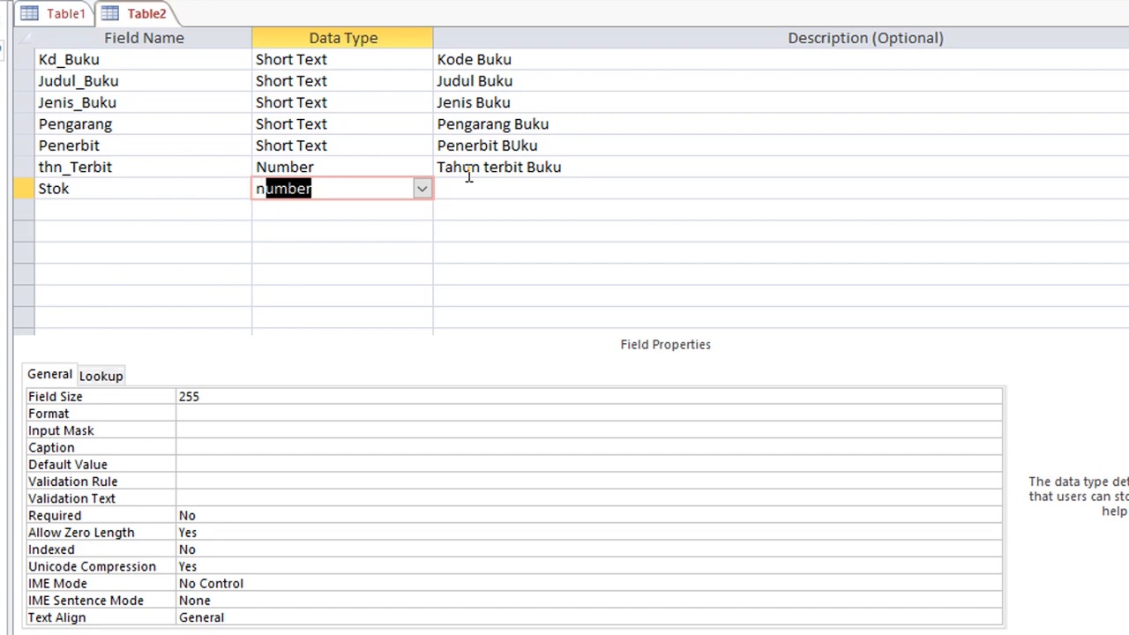
key(Tab)
click(468, 176)
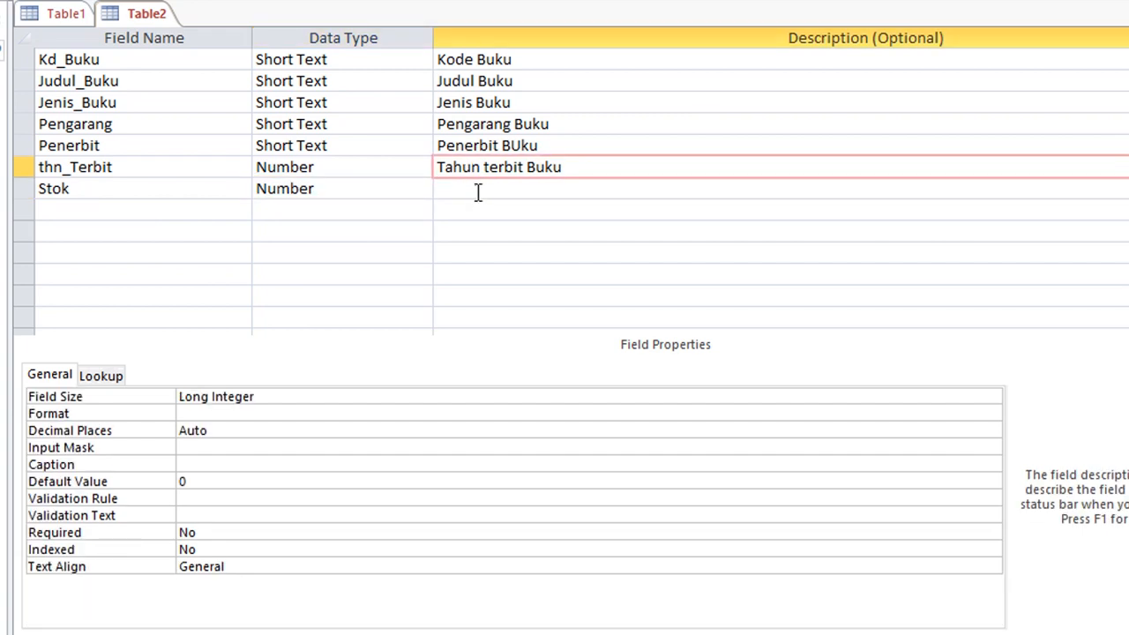
click(477, 192)
text(Stok )
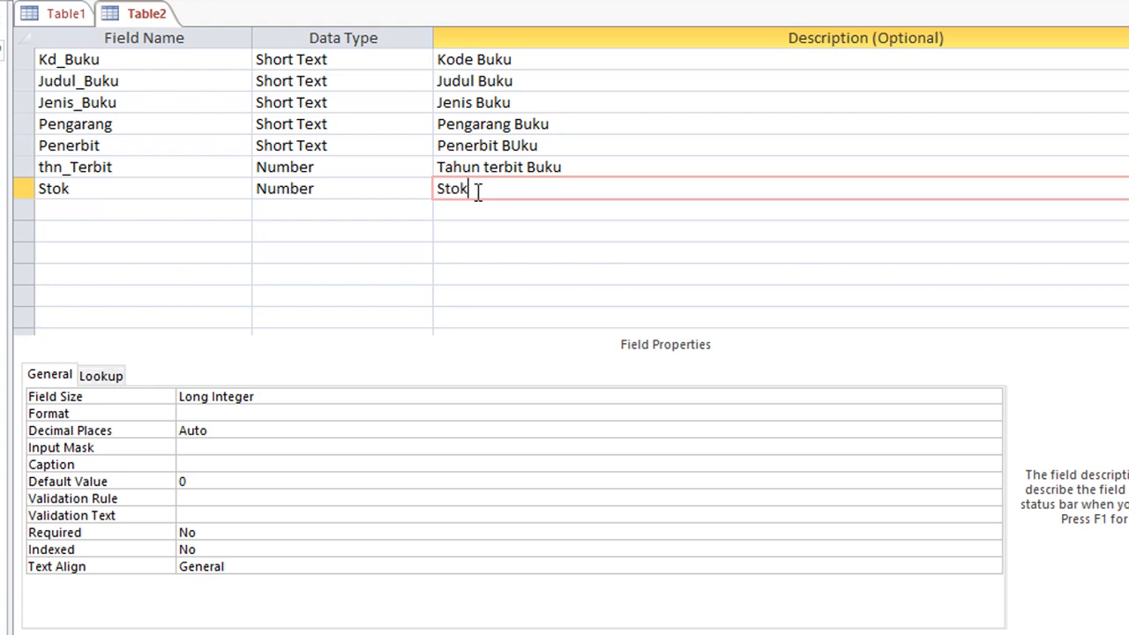
text(Buku)
click(348, 188)
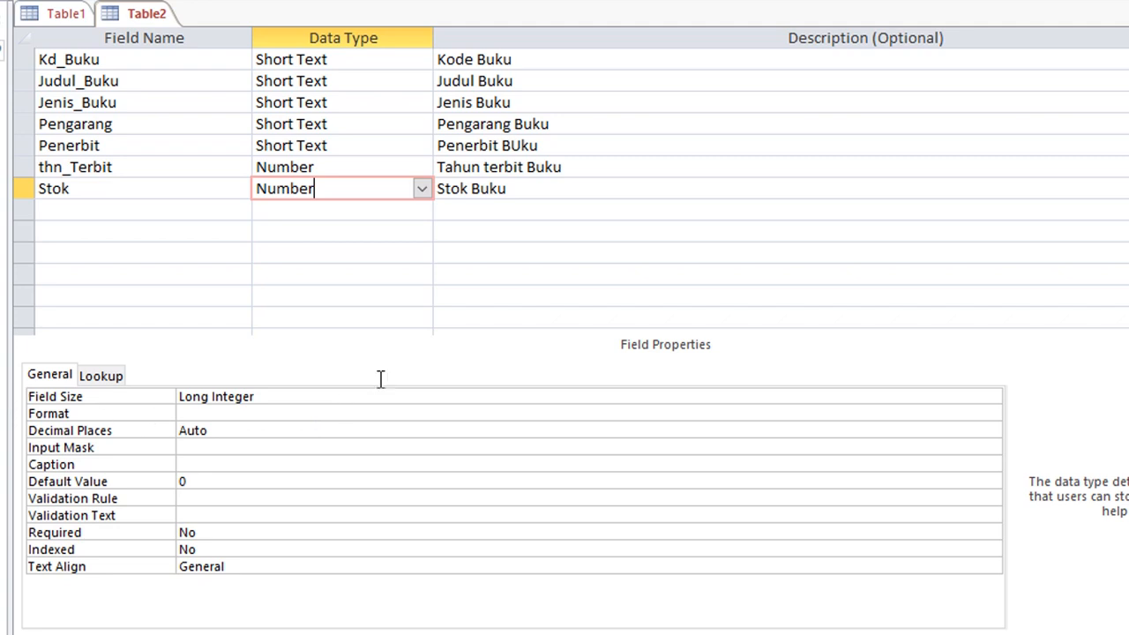
click(298, 128)
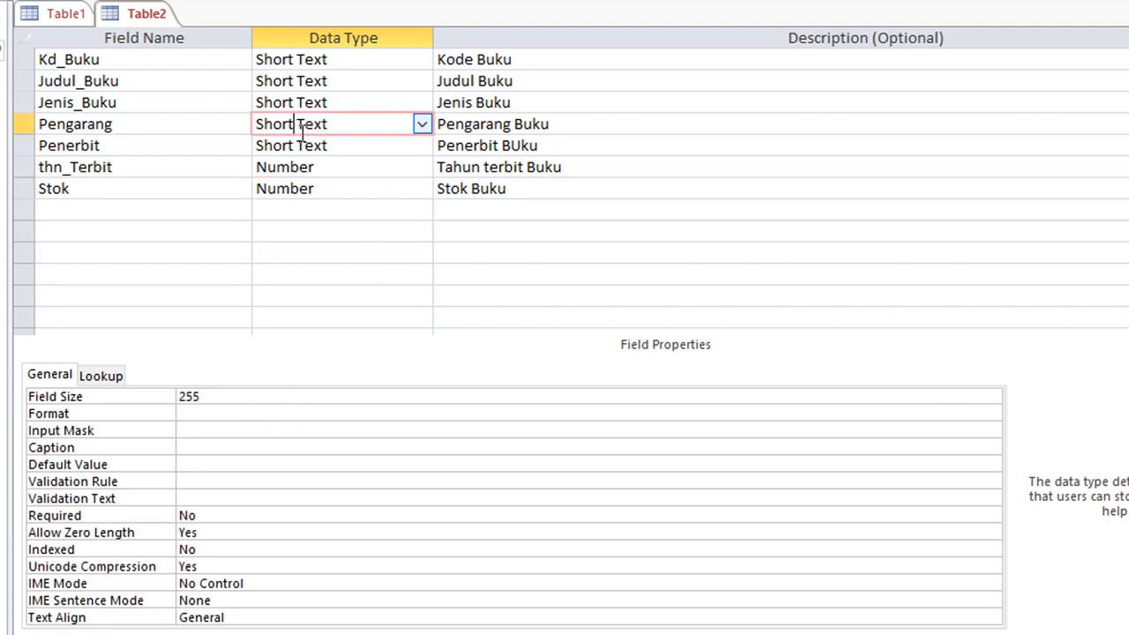
click(297, 187)
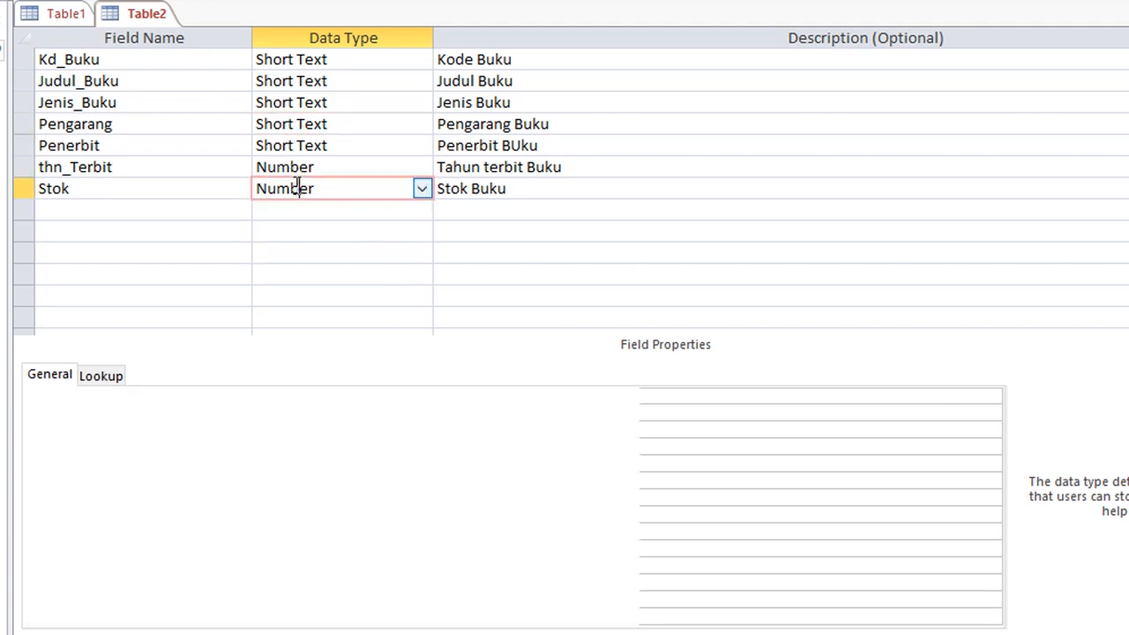
click(319, 125)
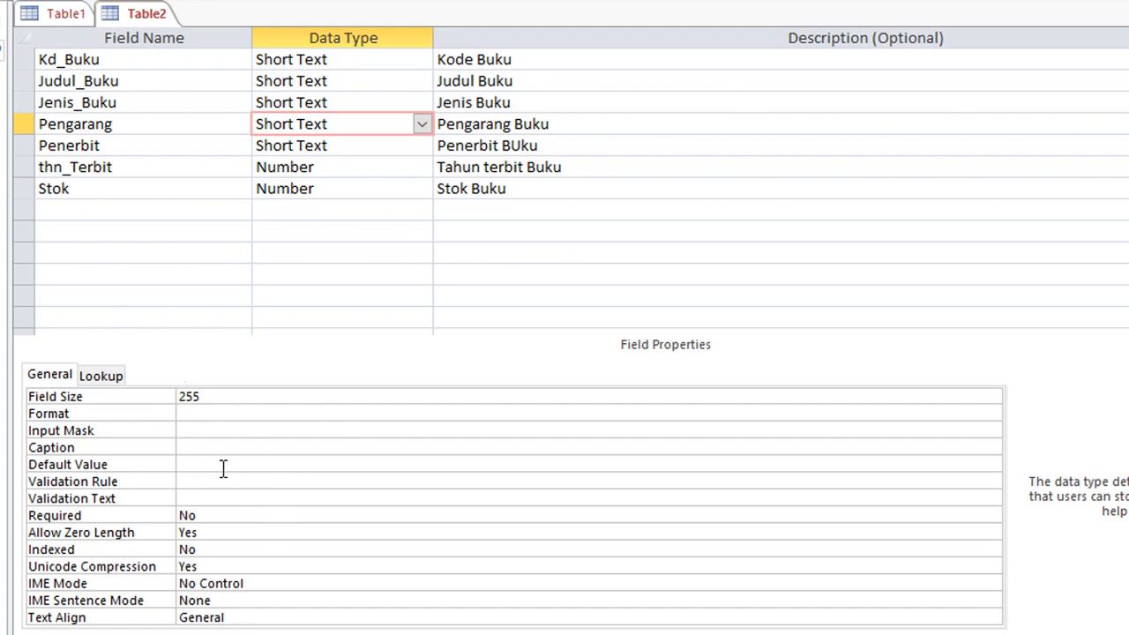
click(310, 188)
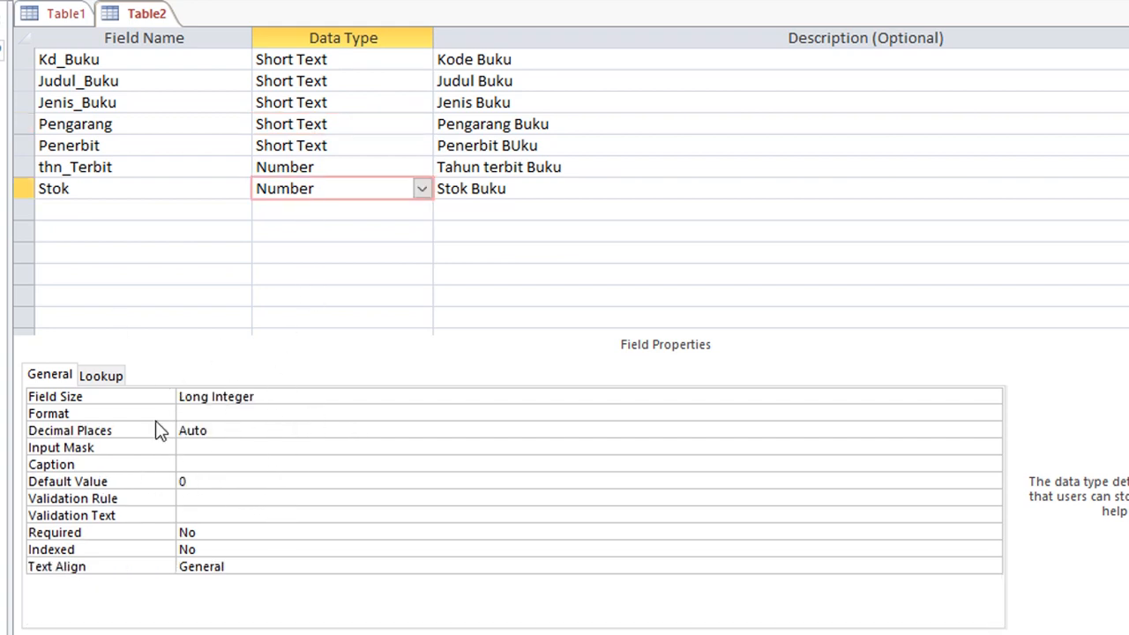
click(793, 397)
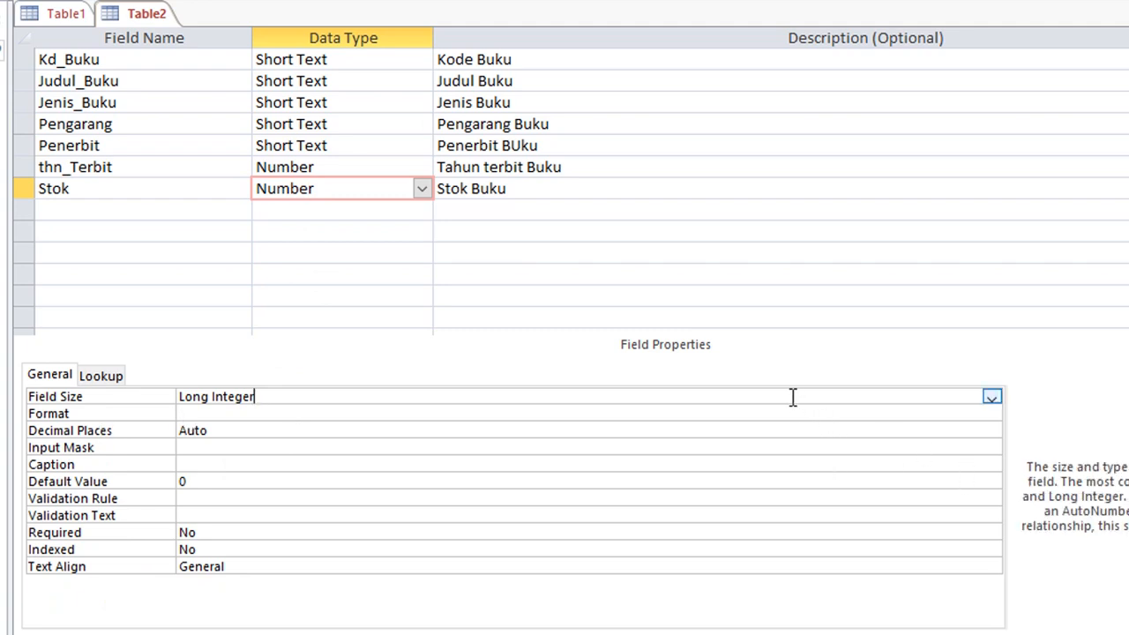
click(991, 398)
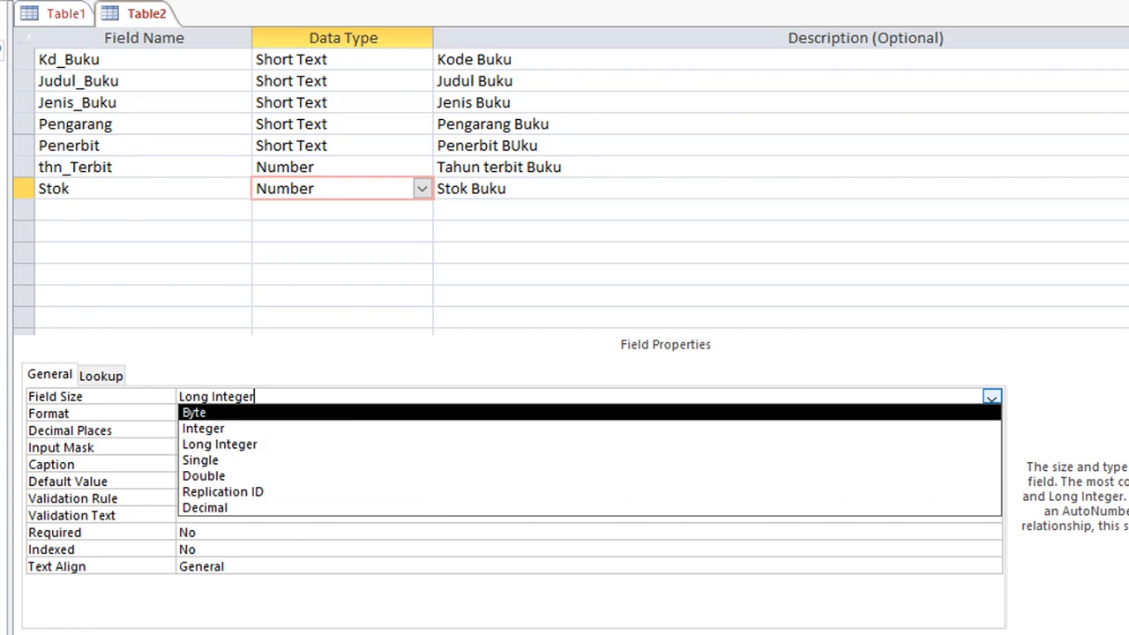
click(993, 398)
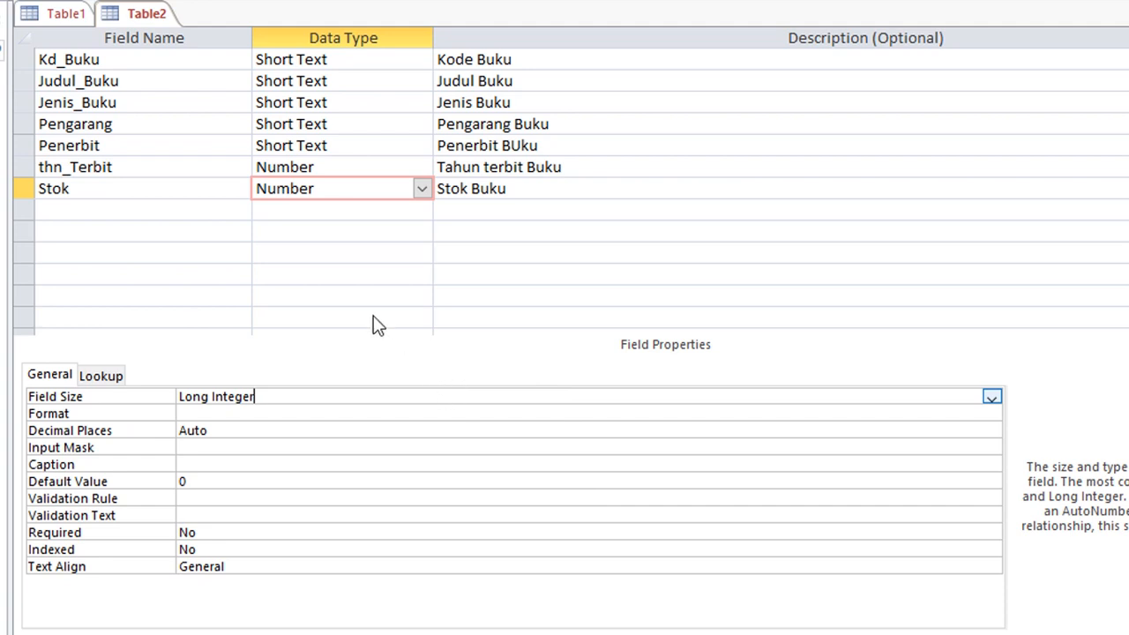
Change thn_Terbit's field size from Long Integer to Integer.
click(321, 170)
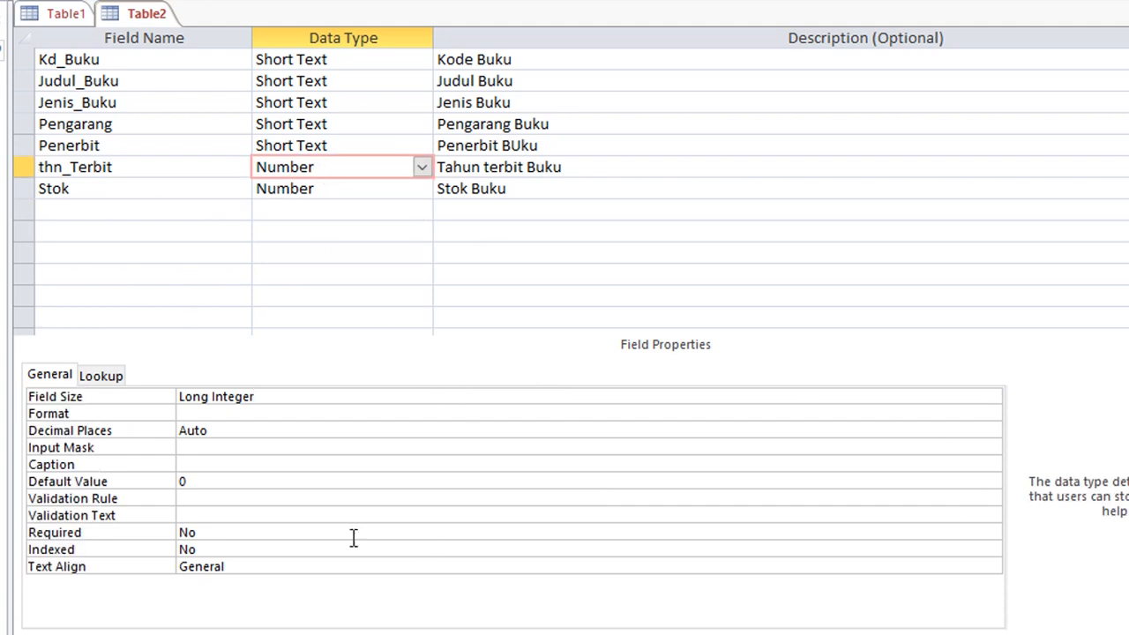
click(952, 397)
click(992, 398)
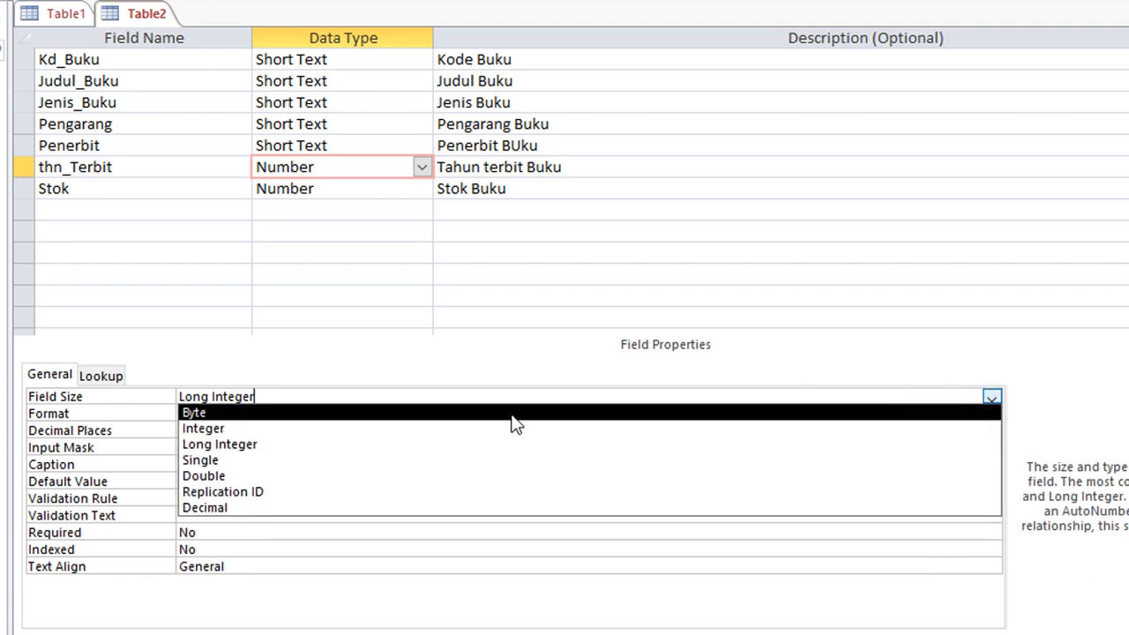
click(374, 431)
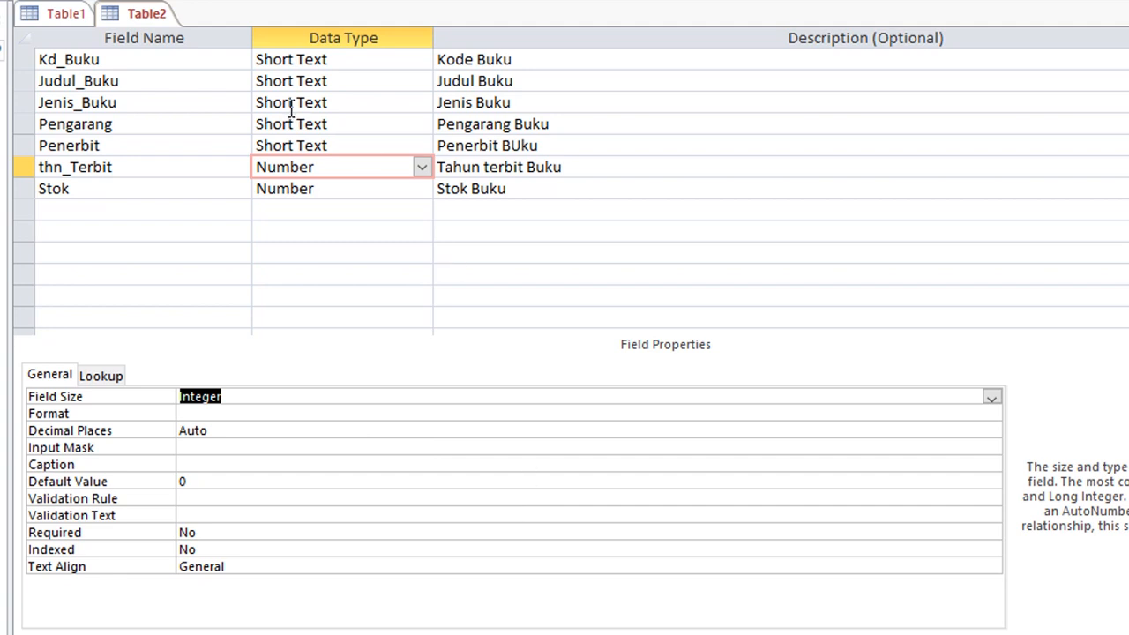
click(185, 60)
click(189, 83)
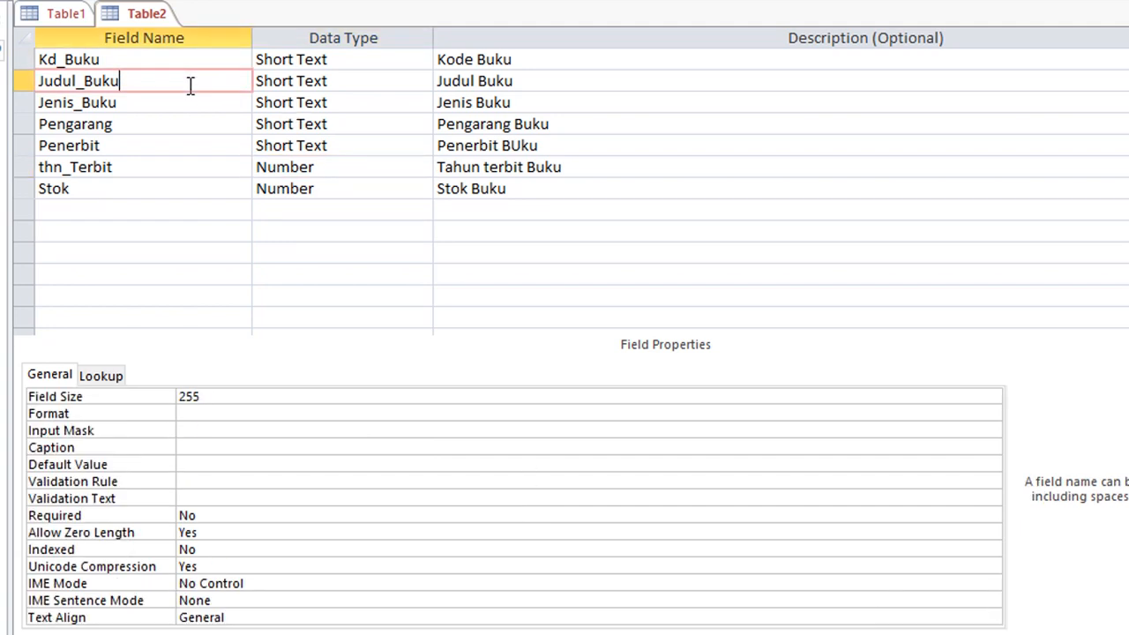
click(188, 106)
click(189, 141)
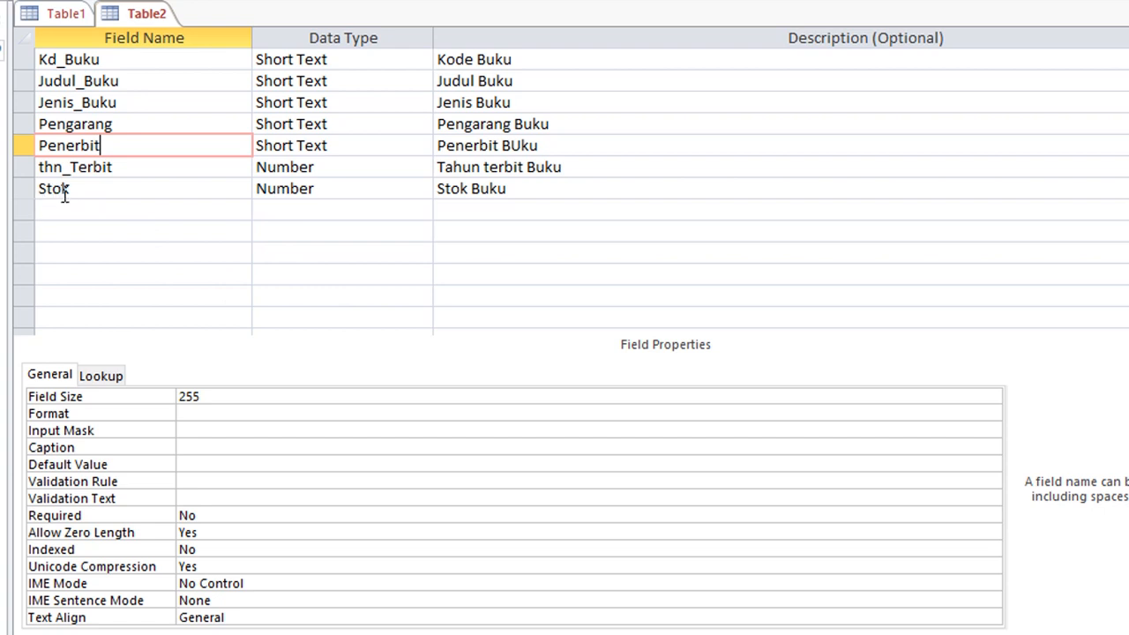
click(95, 191)
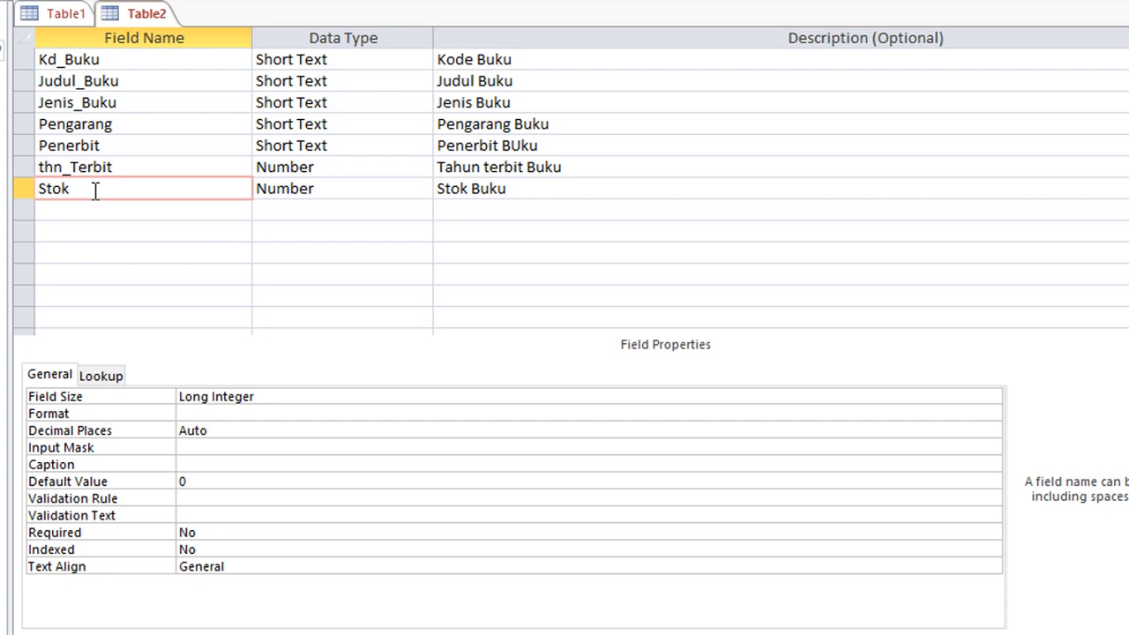
click(138, 167)
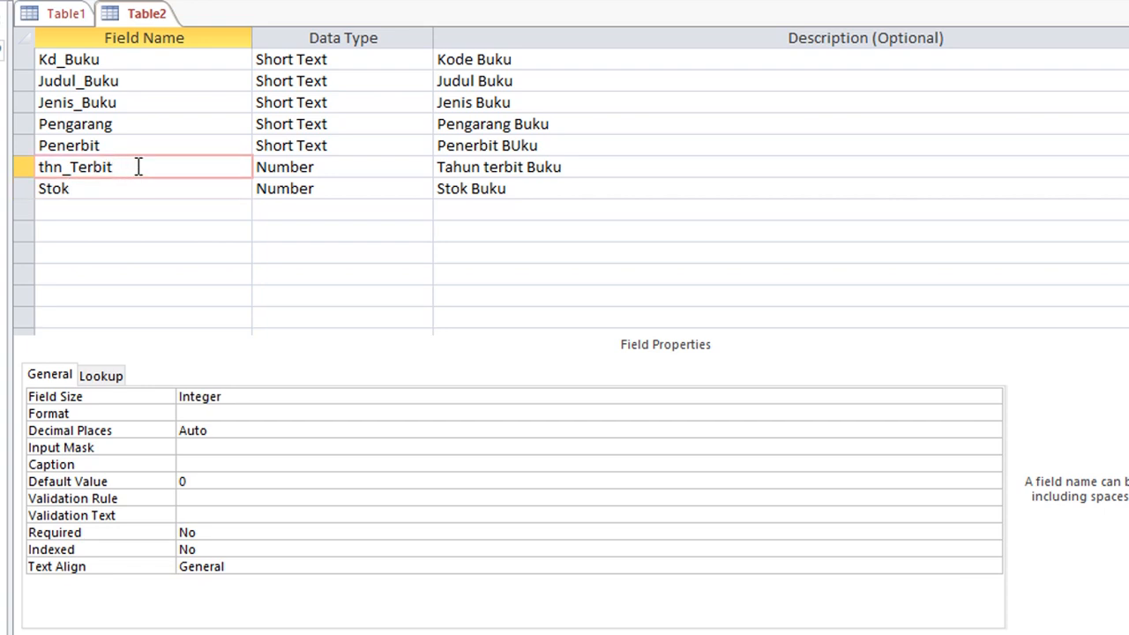
click(115, 144)
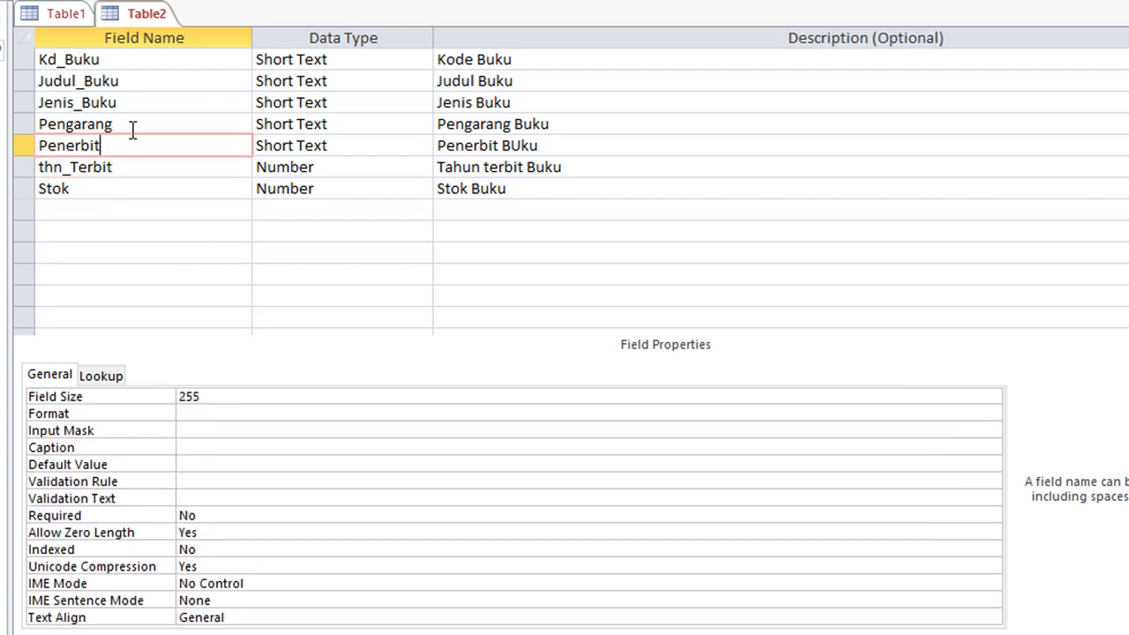
click(131, 126)
click(133, 101)
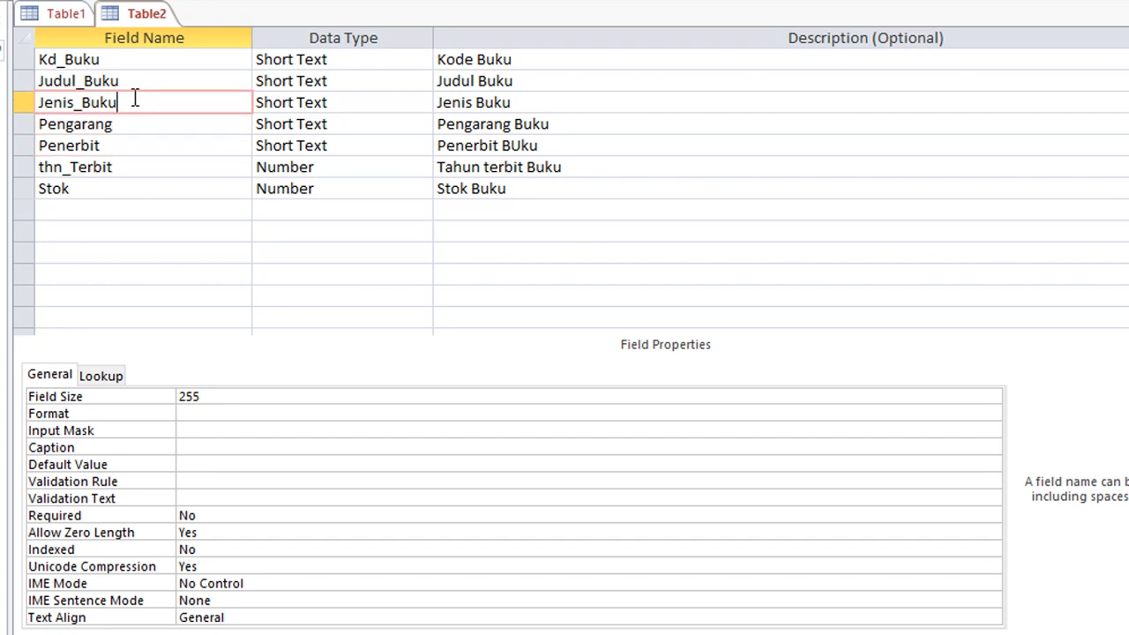
click(153, 79)
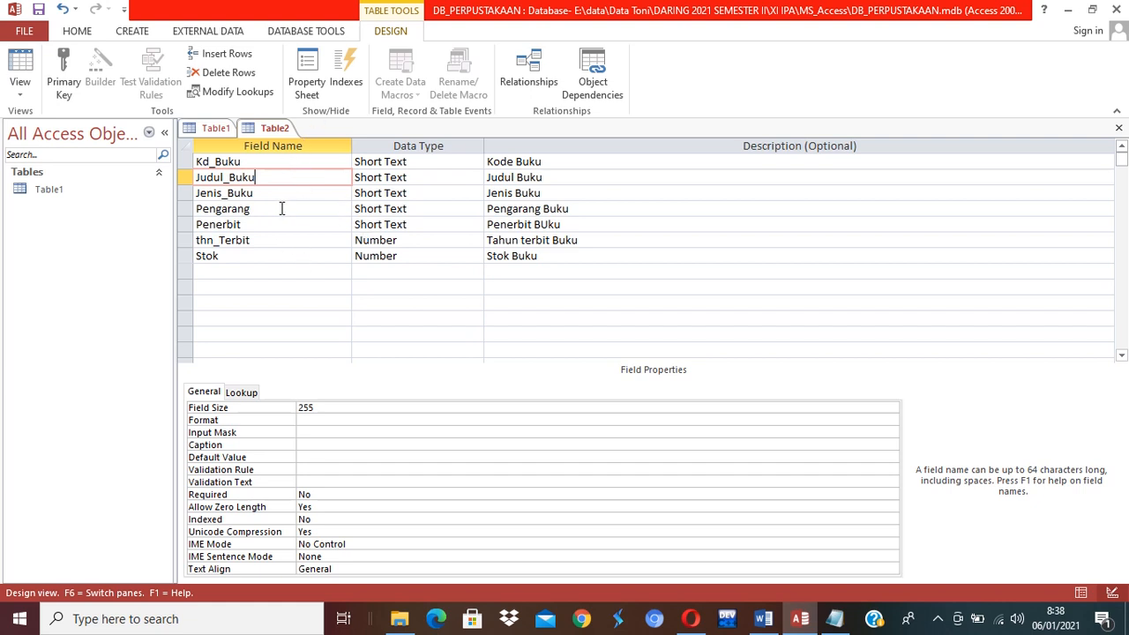
Set Kd_Buku as Table2's primary key.
click(283, 162)
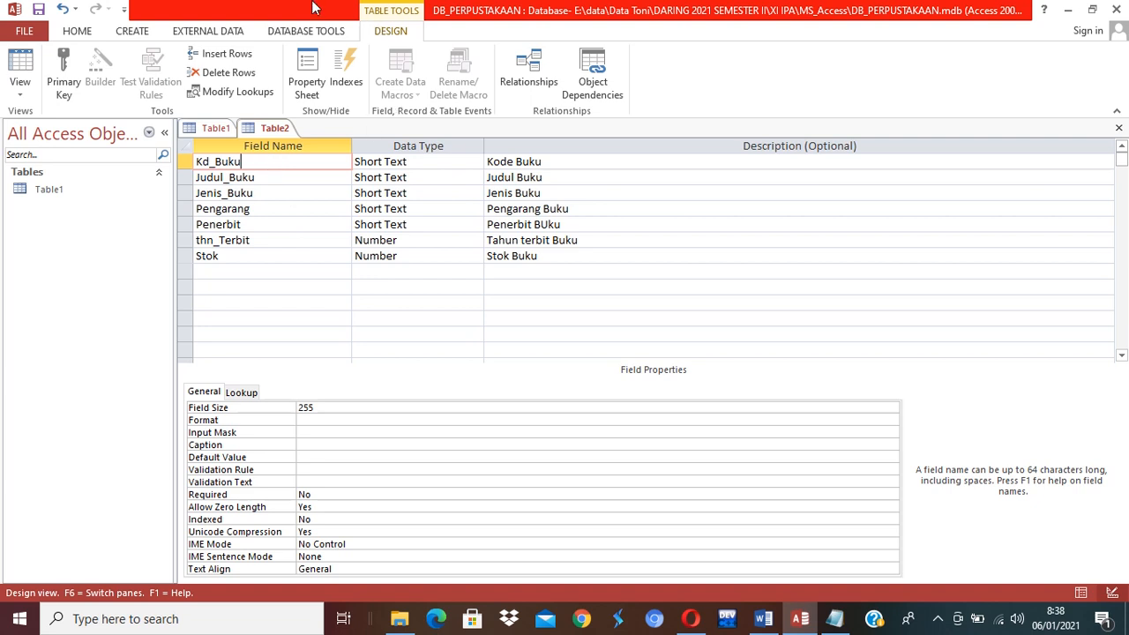
click(74, 81)
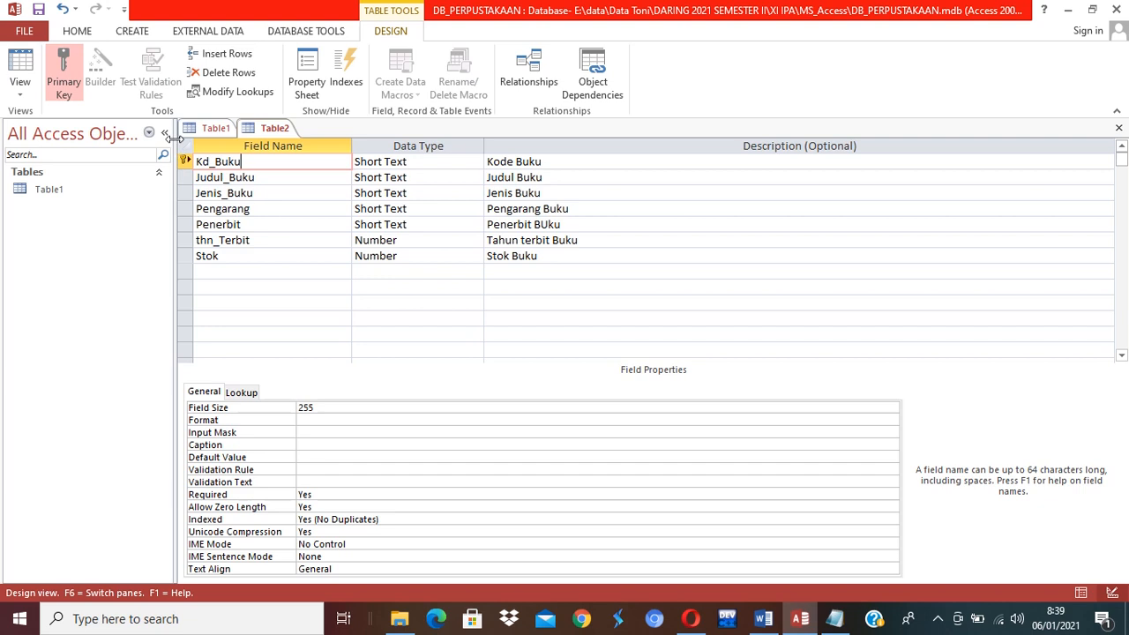
Close the Table2 design, saving it under the name Tbl_Buku.
right_click(277, 131)
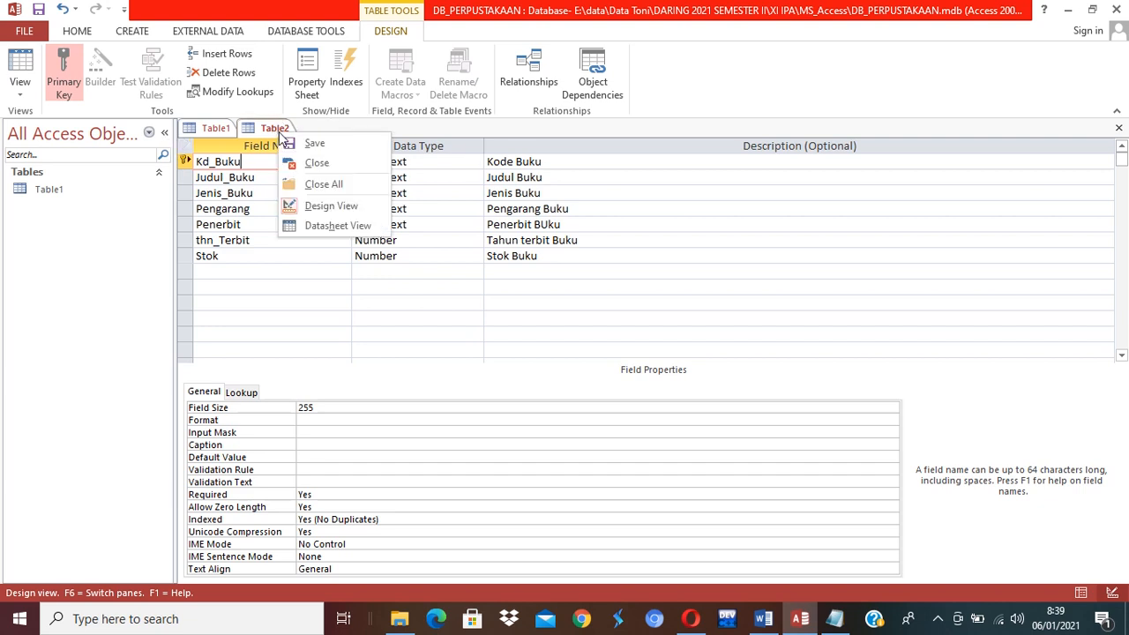
click(917, 129)
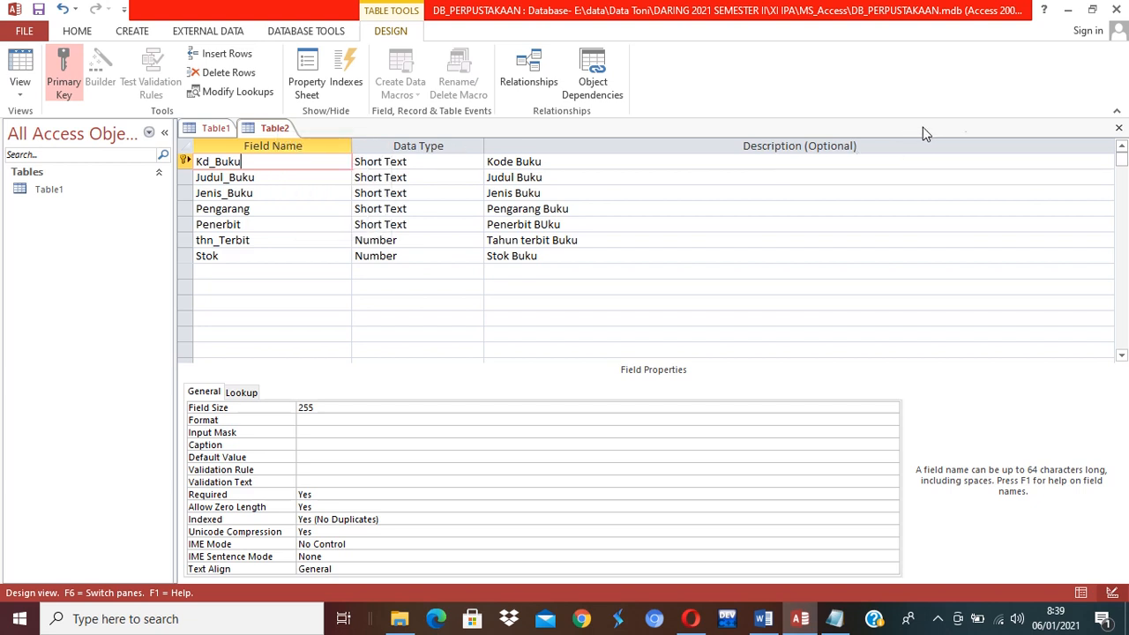
click(1119, 130)
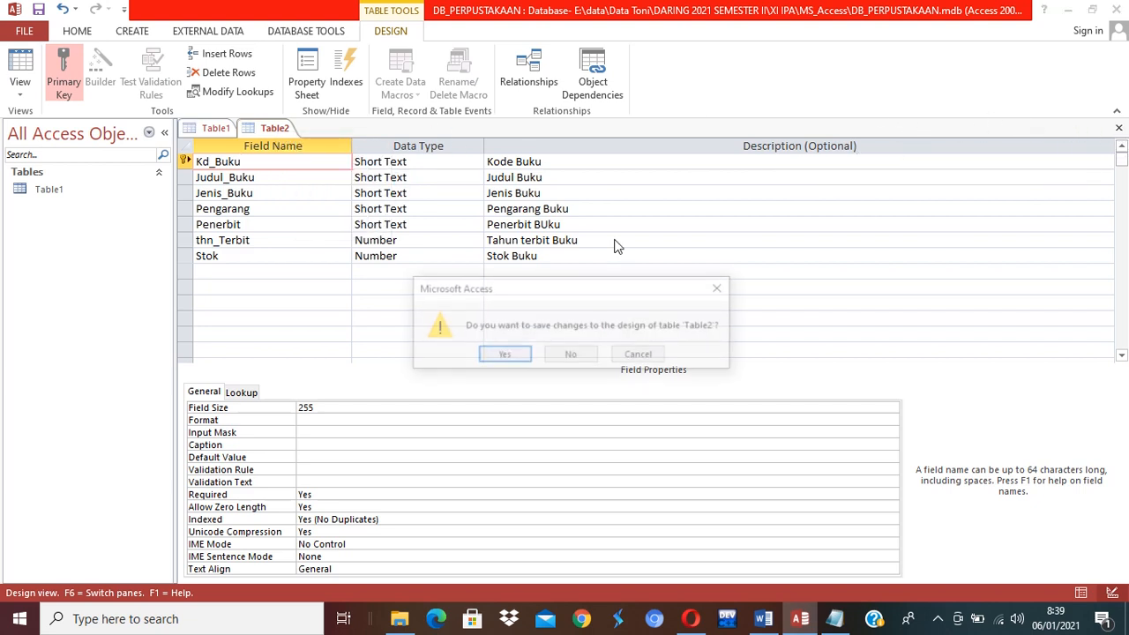
click(504, 354)
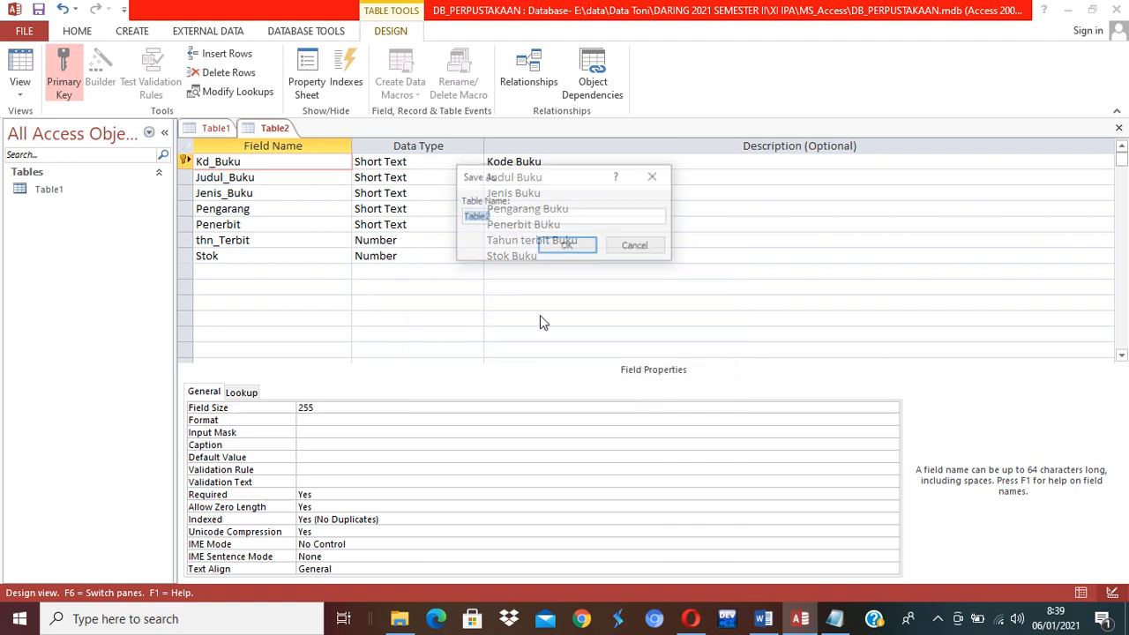
text(T)
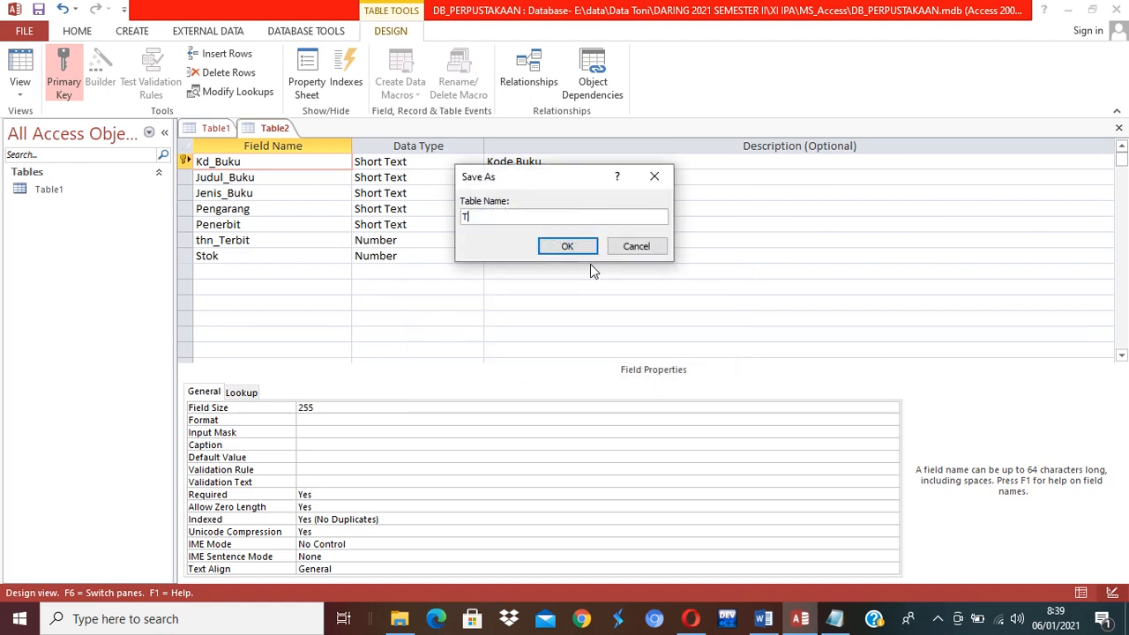
text(bl_Buku)
click(567, 246)
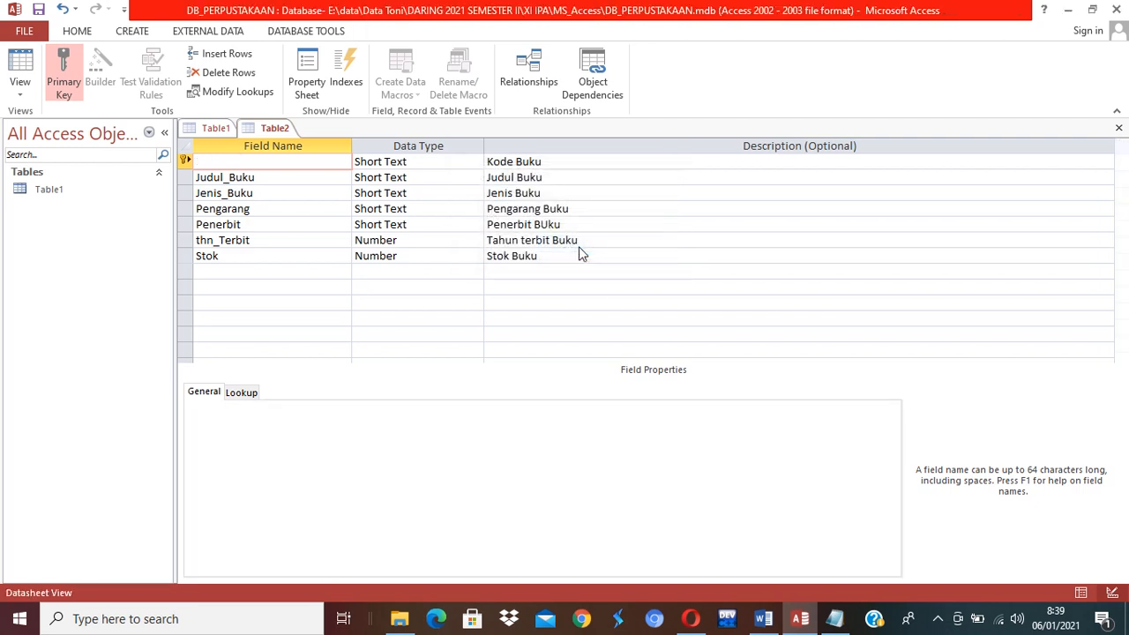
key(ctrl+w)
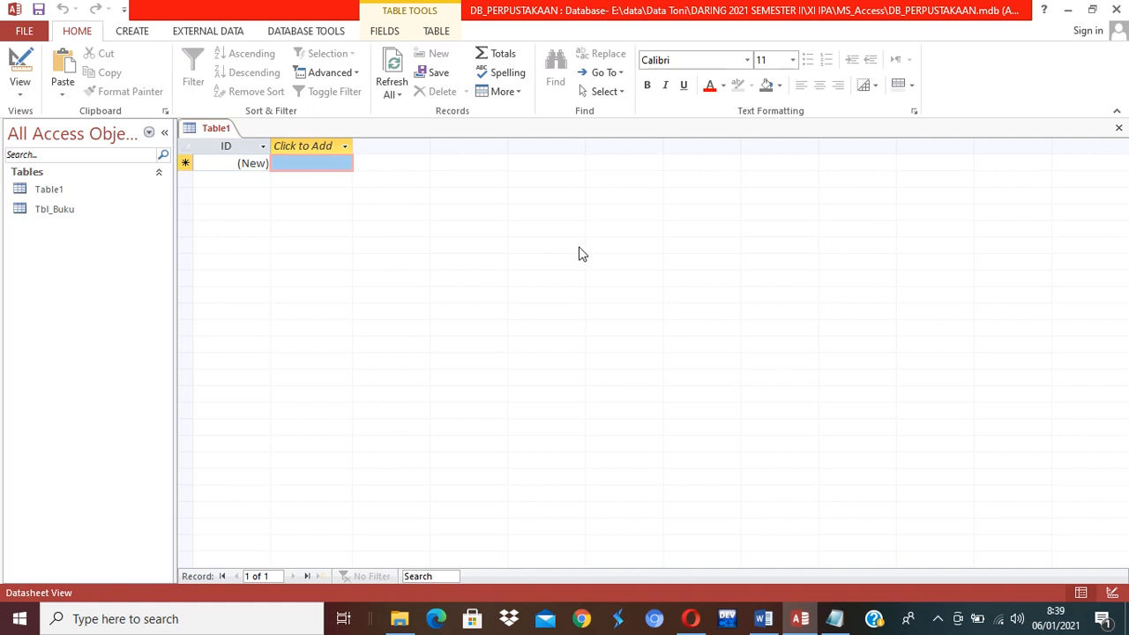
Start a new table in Design View with a Short Text field NIS described 'Nomor Induk SIswa'.
click(137, 31)
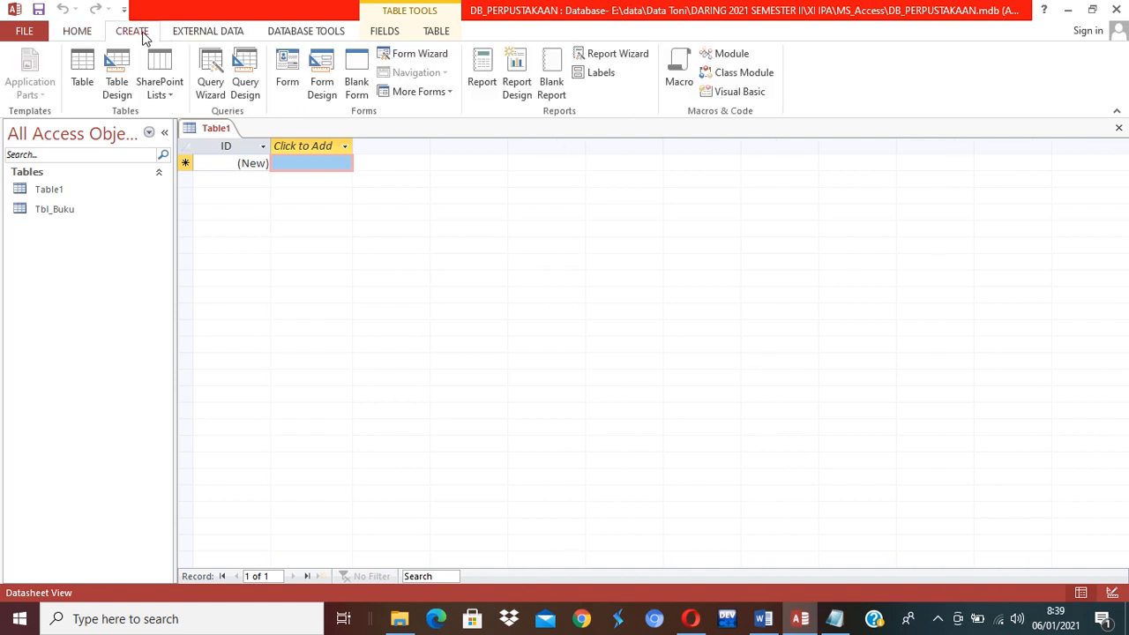
click(123, 81)
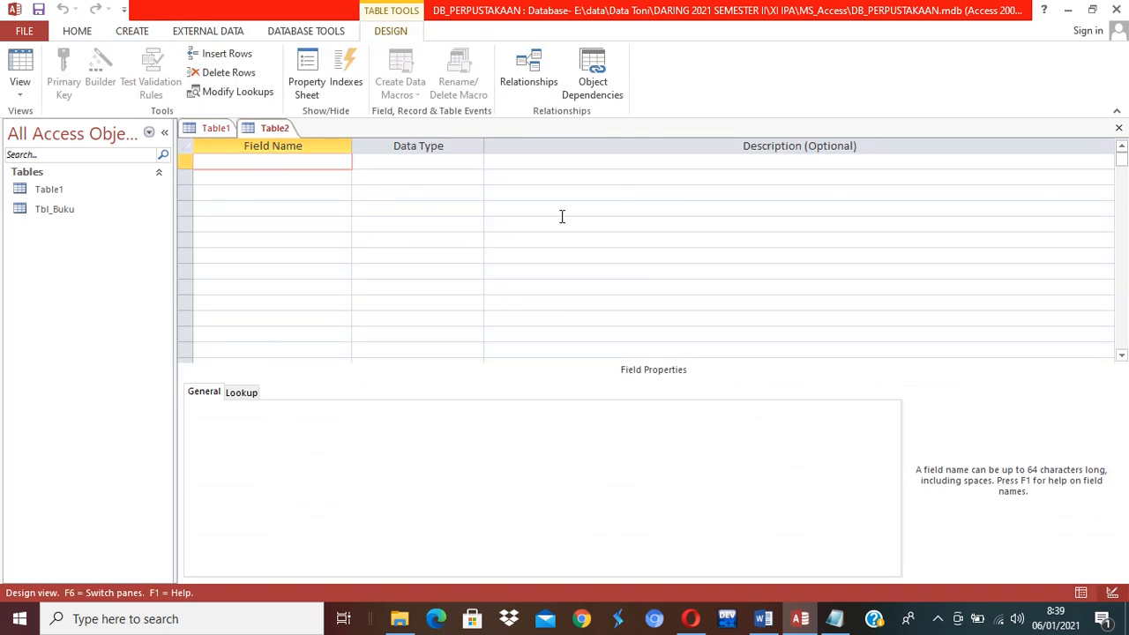
key(alt+Tab)
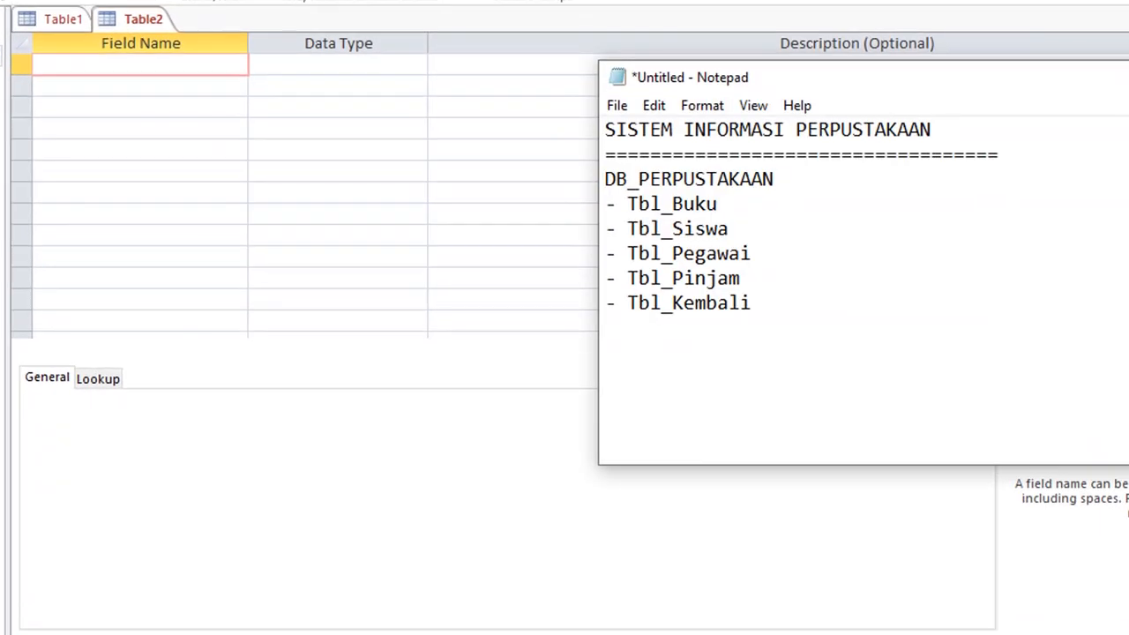
click(901, 631)
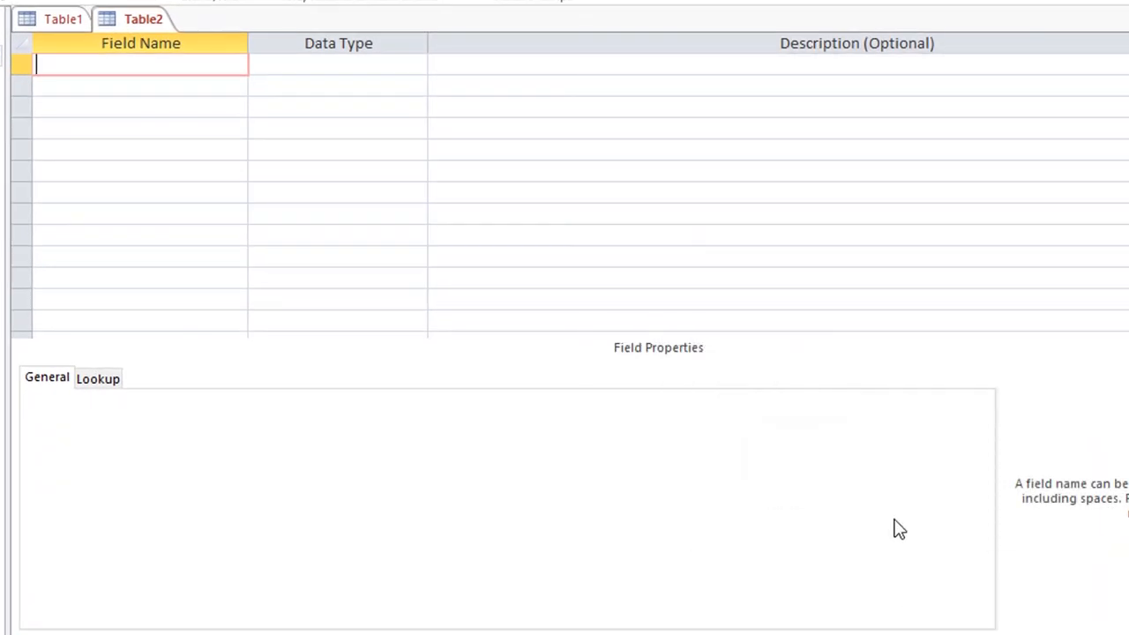
text(NIS)
key(Tab)
key(Tab)
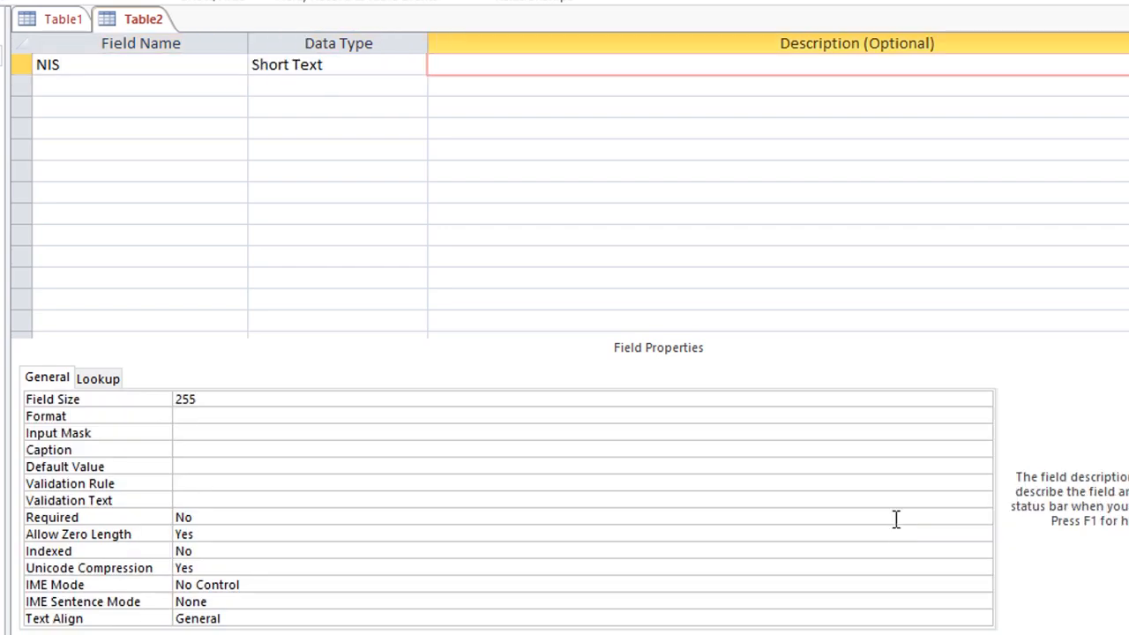
key(Tab)
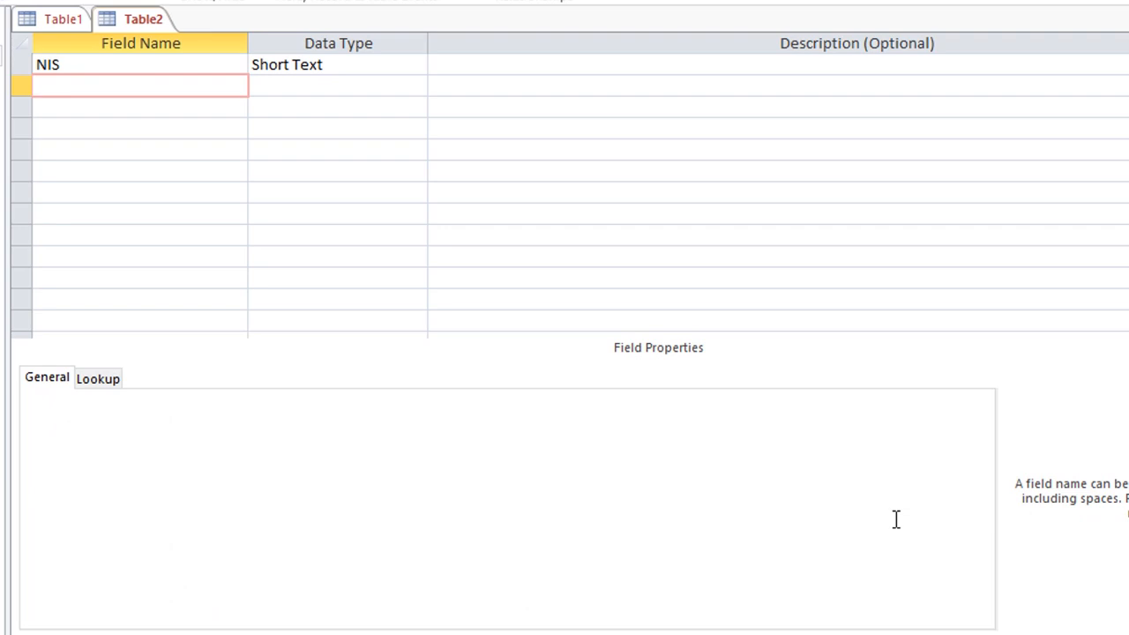
click(470, 66)
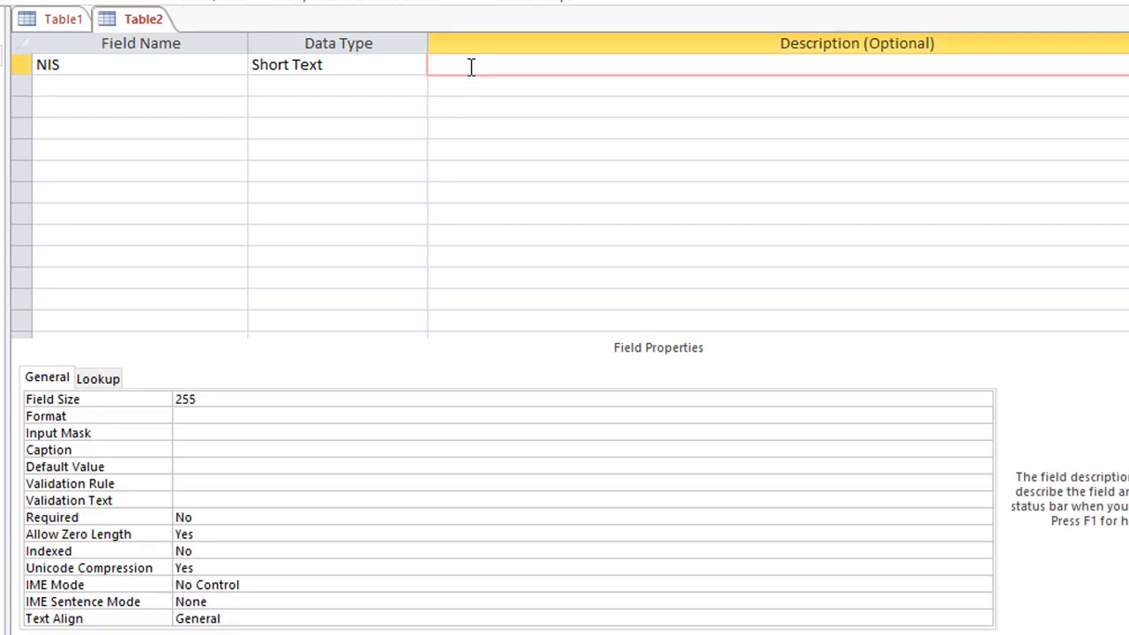
text(Nomor Induk SIswa)
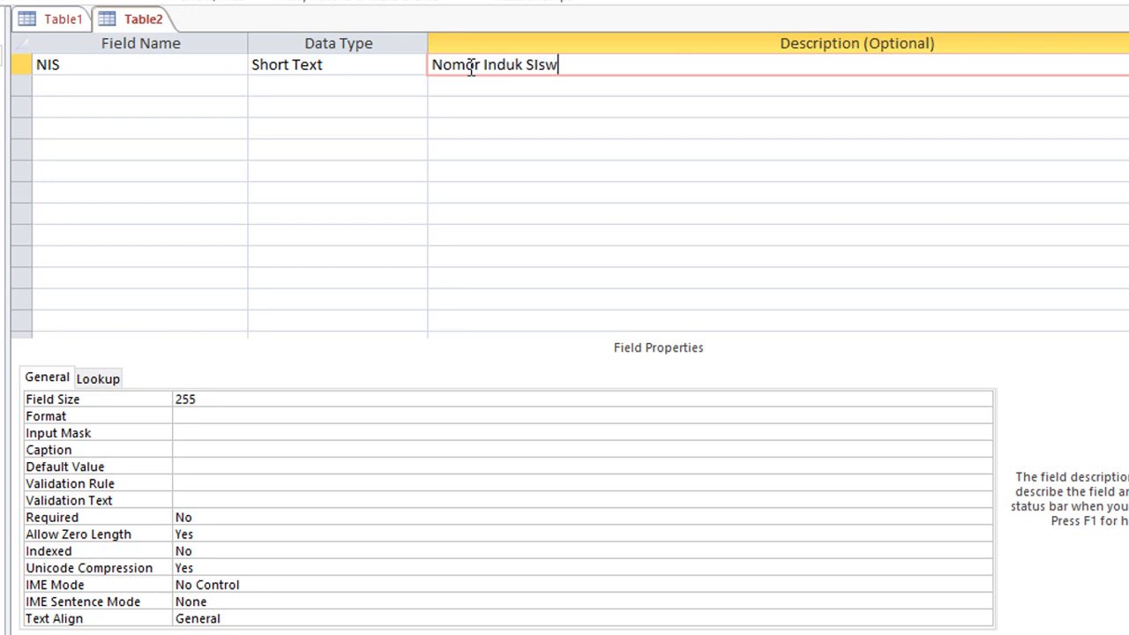
key(Return)
Add Short Text fields Nama ('Nama Siswa') and Gender ('Gender Siswa').
text(Nama)
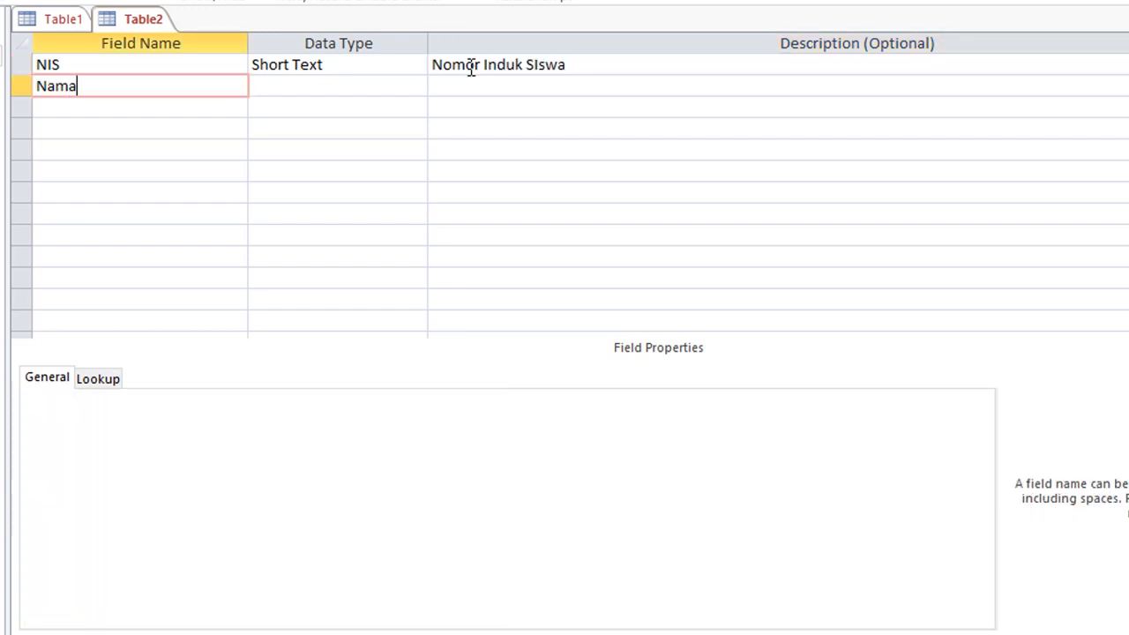
key(Return)
key(Return)
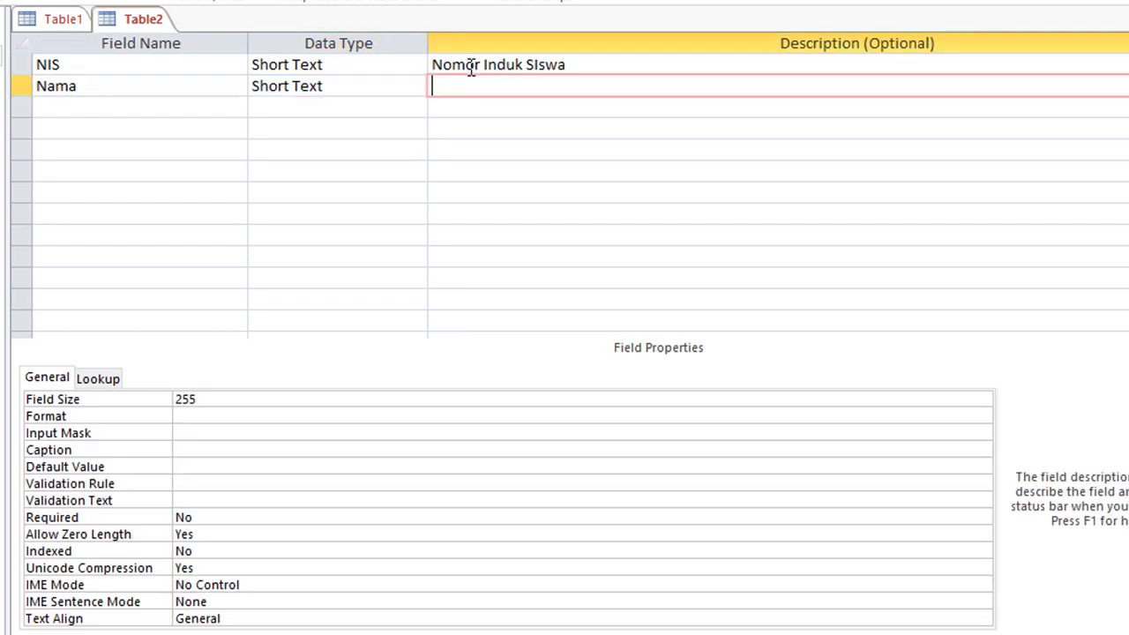
text(Nama Siswa)
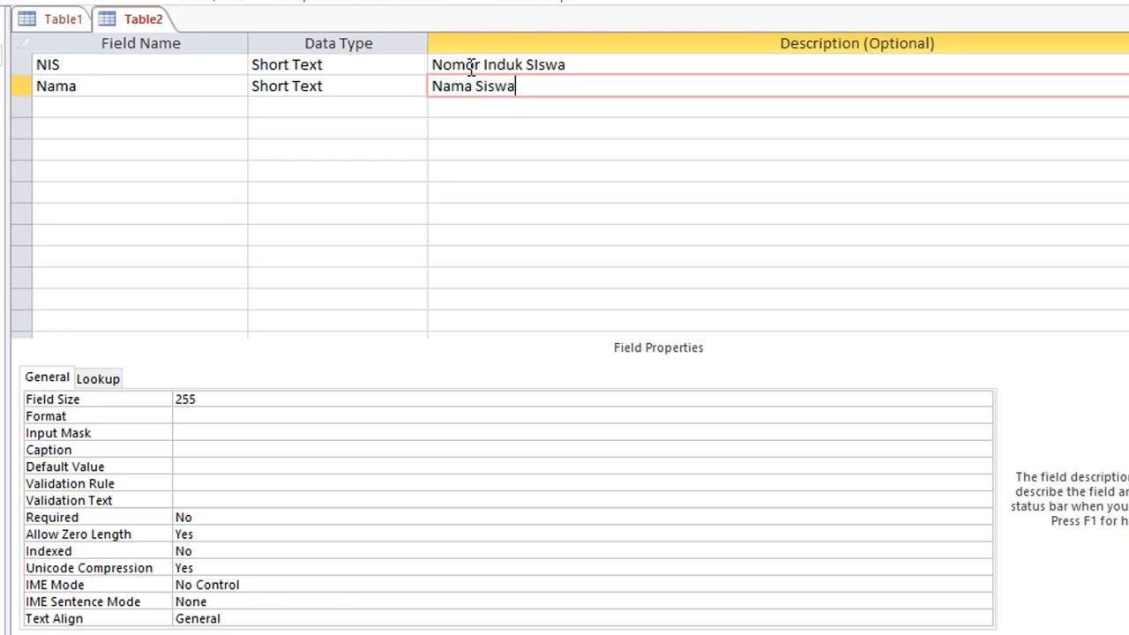
key(Return)
text(Kelas)
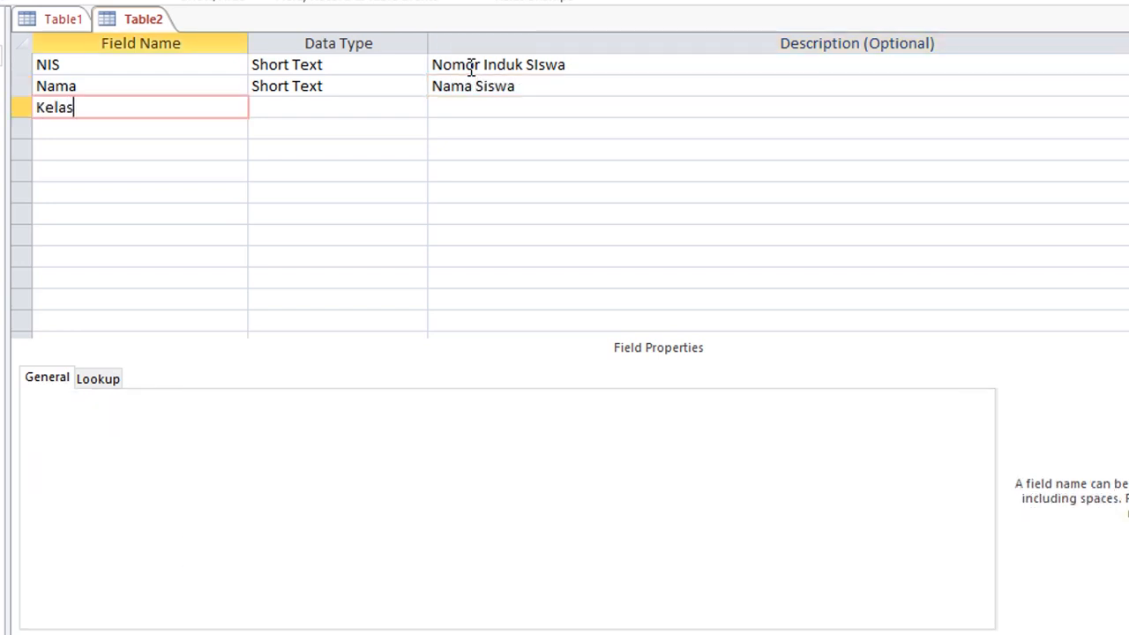
key(shift+Home)
text(GENDER)
key(shift+Home)
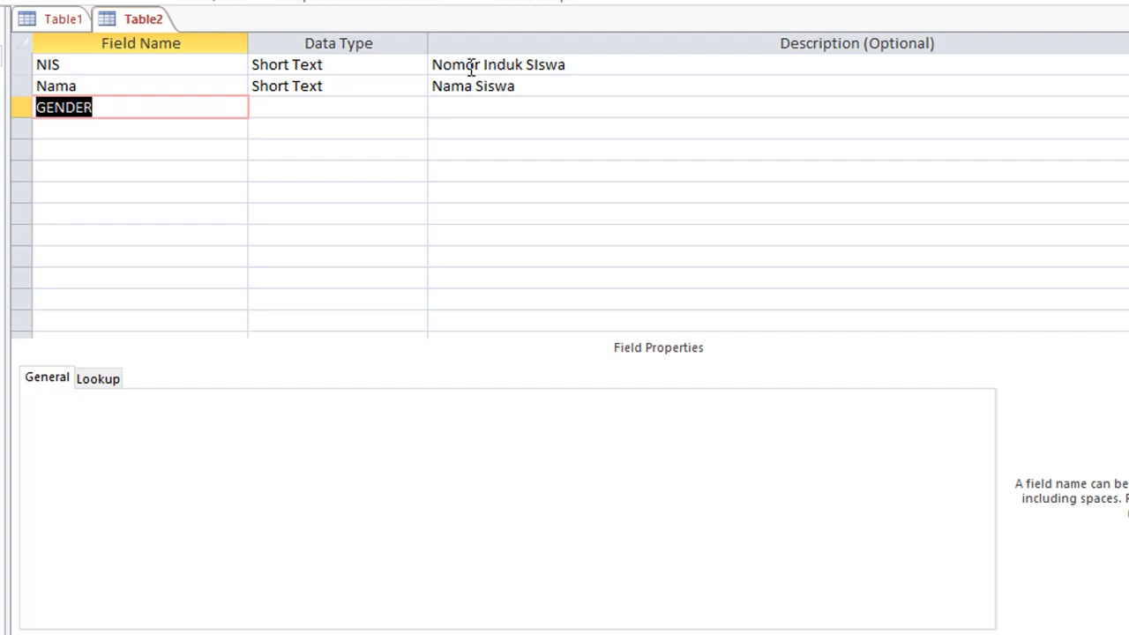
text(Gender)
key(Tab)
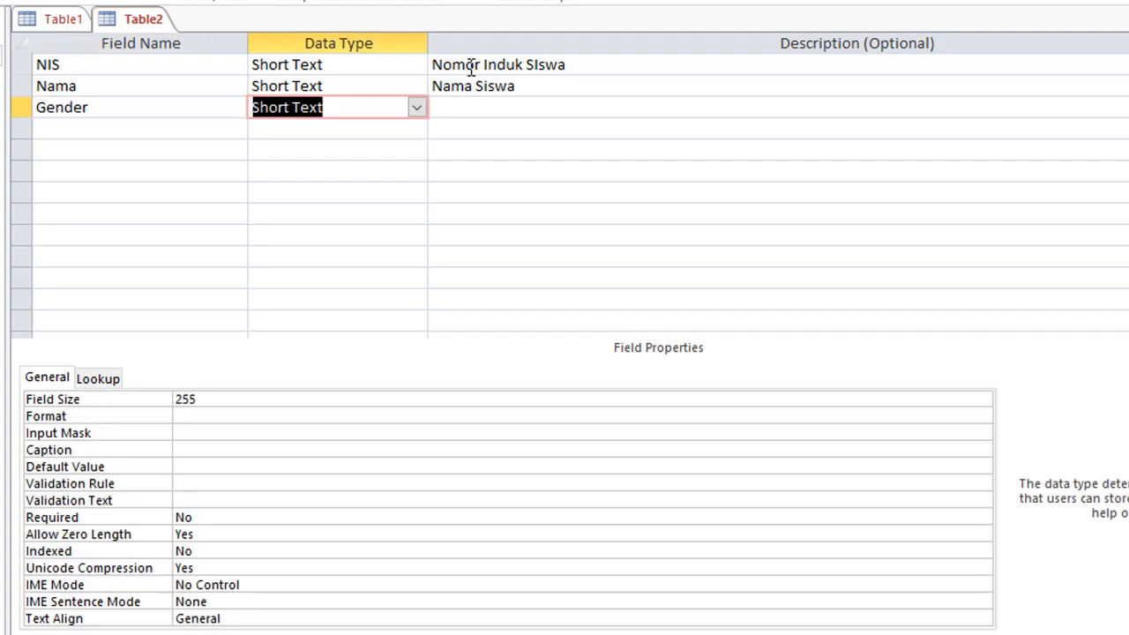
key(Tab)
text(Ge)
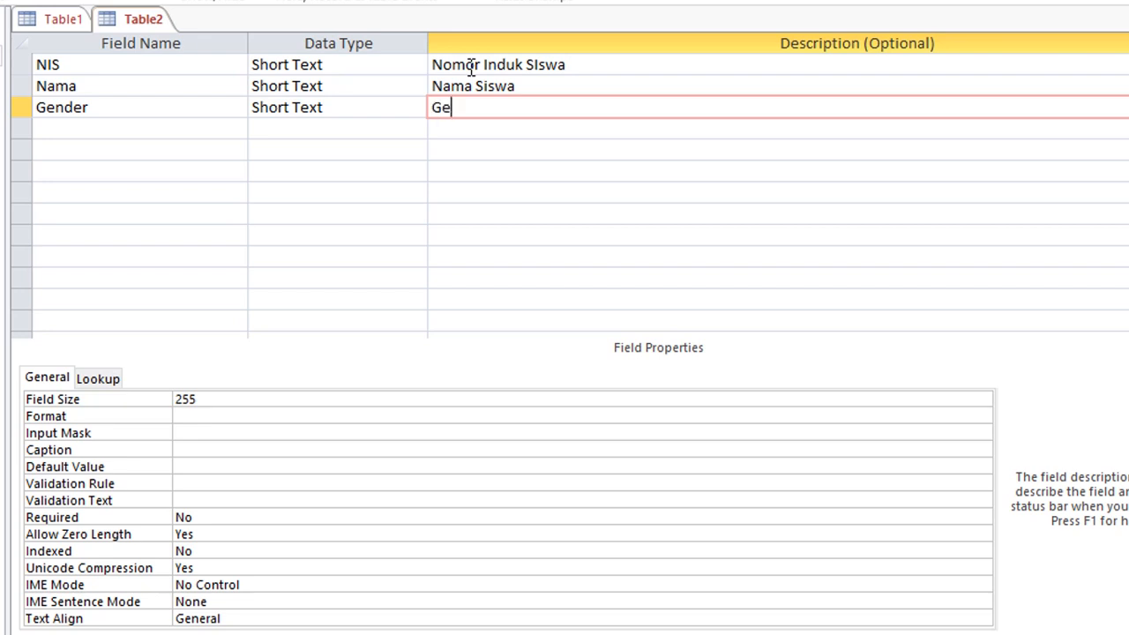
text(nder Siswa)
key(Tab)
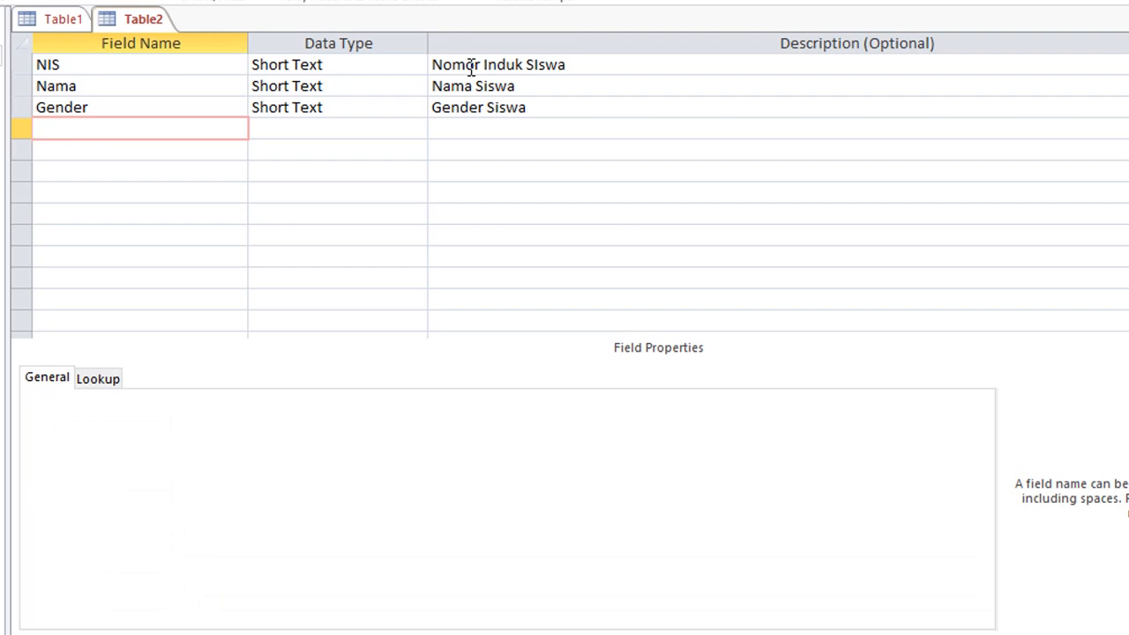
Add Short Text fields Kelas ('Kelas Siswa') and Alamat ('Alamat siswa').
text(Kelas)
key(Tab)
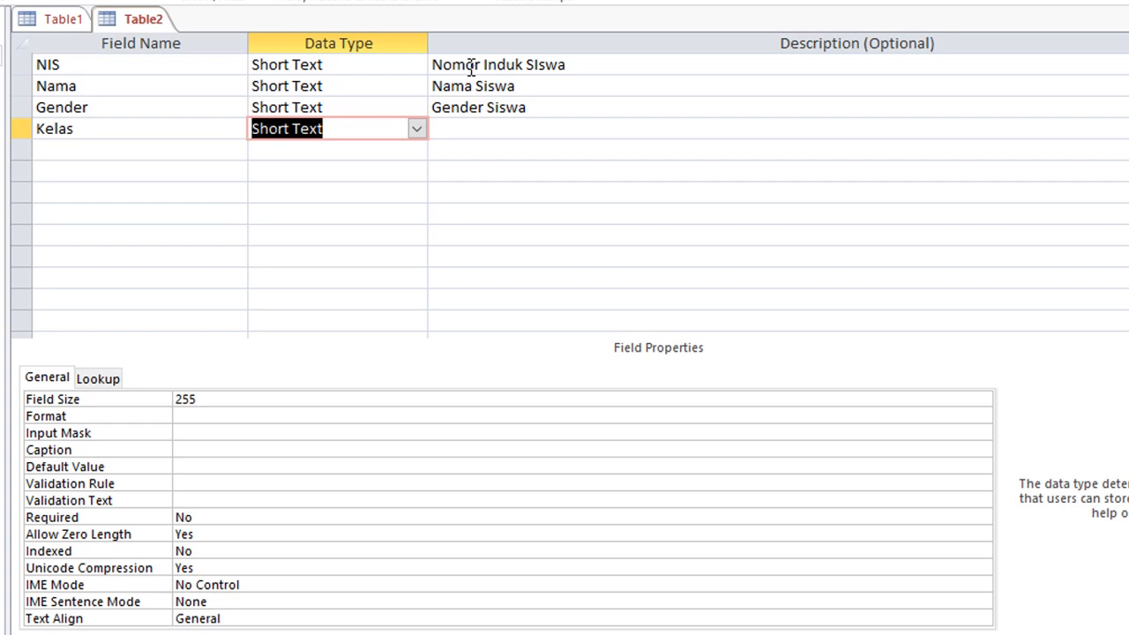
key(Tab)
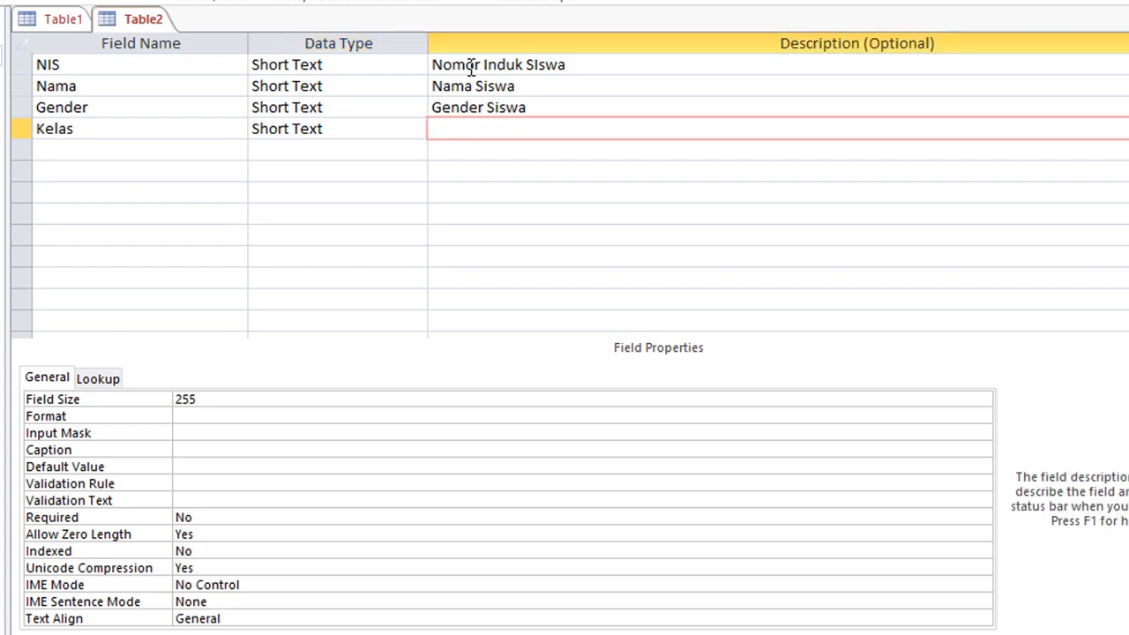
text(Kelas Siswa)
key(Return)
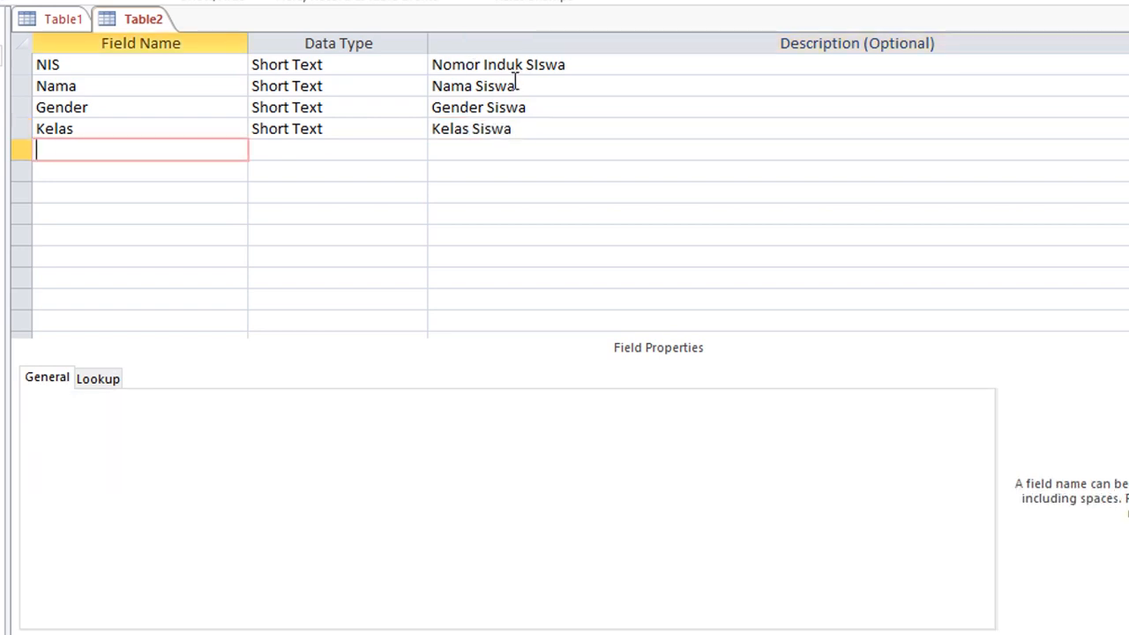
text(Alamat)
key(Tab)
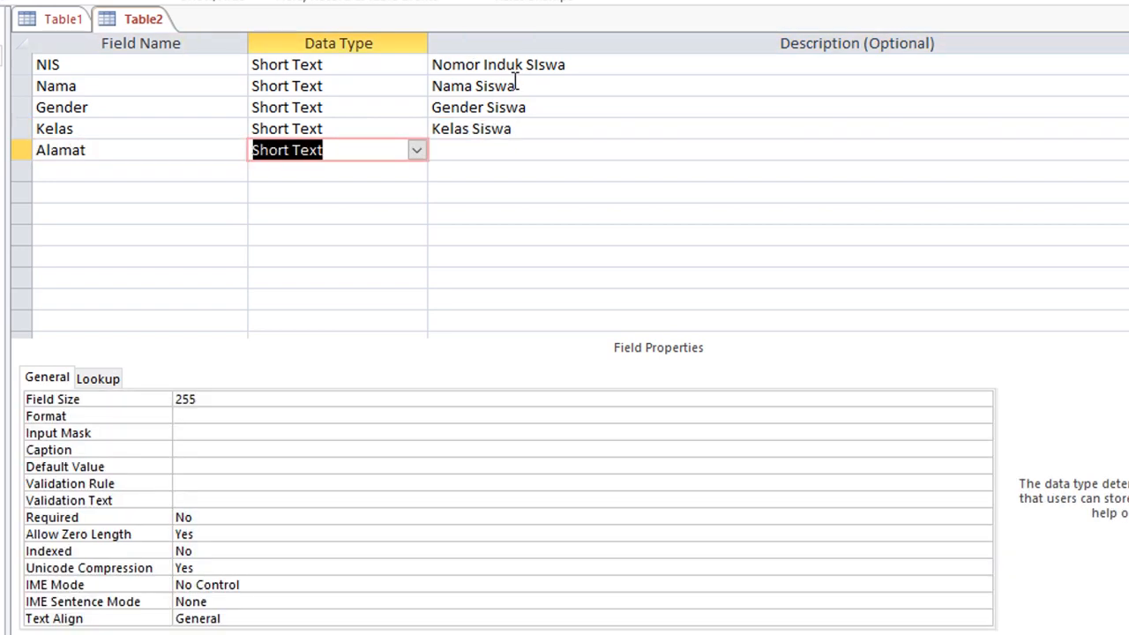
text(A)
key(BackSpace)
key(BackSpace)
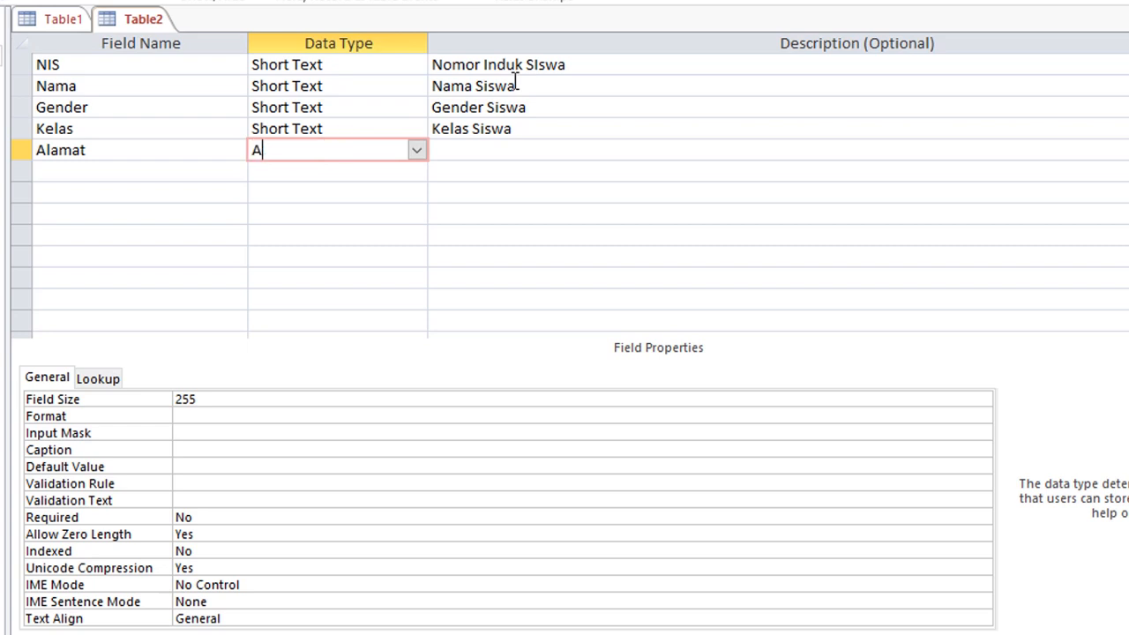
text(S)
key(Tab)
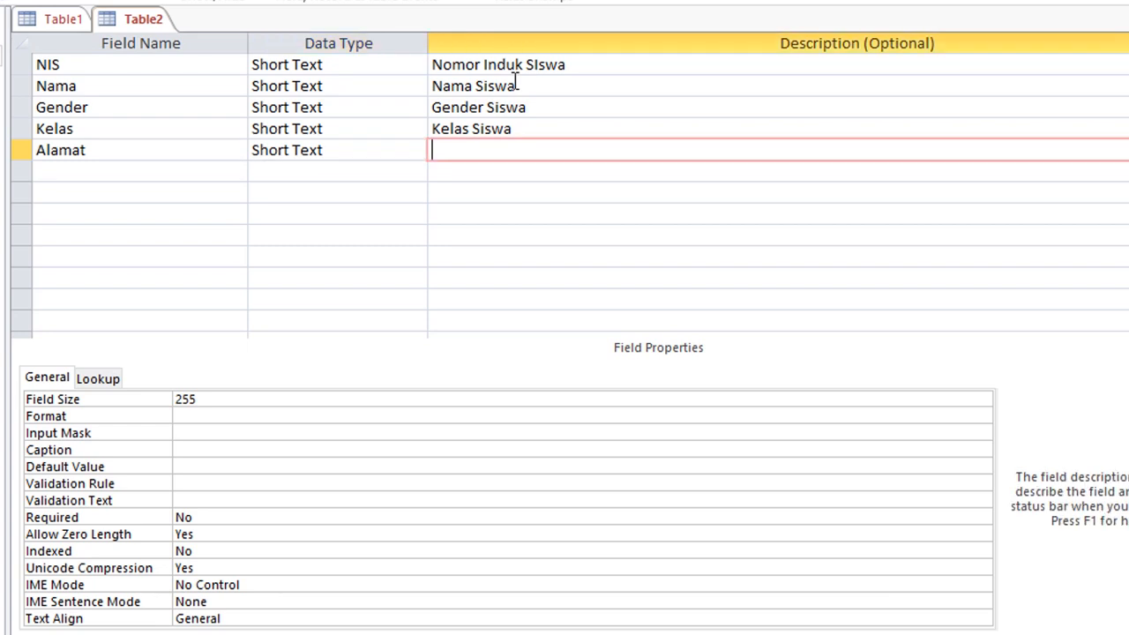
text(Alamat siswa)
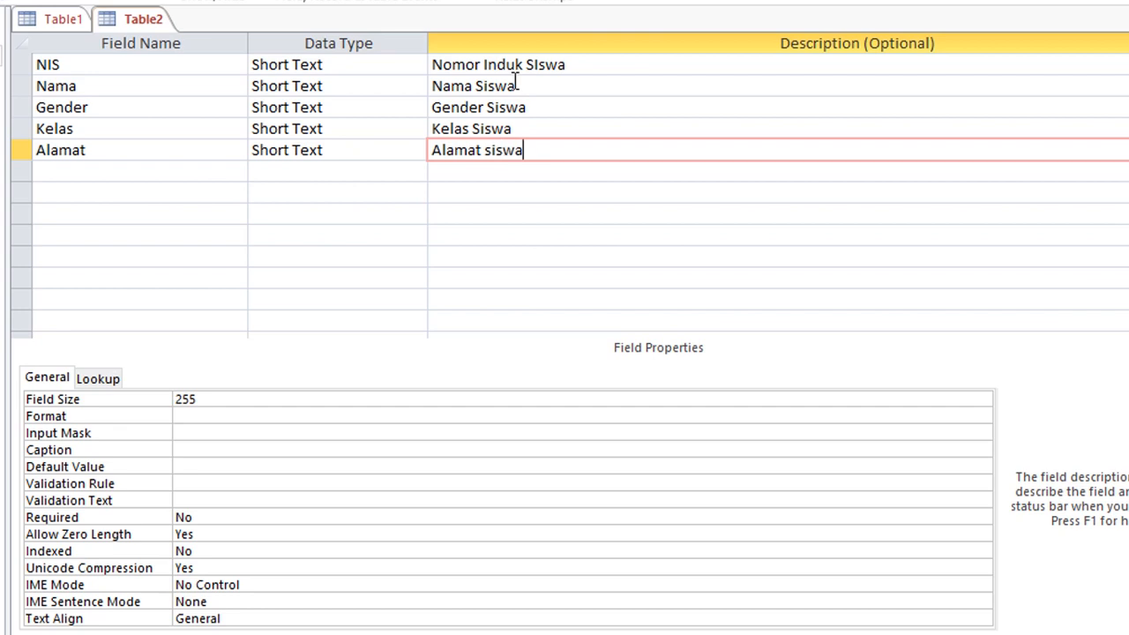
key(Tab)
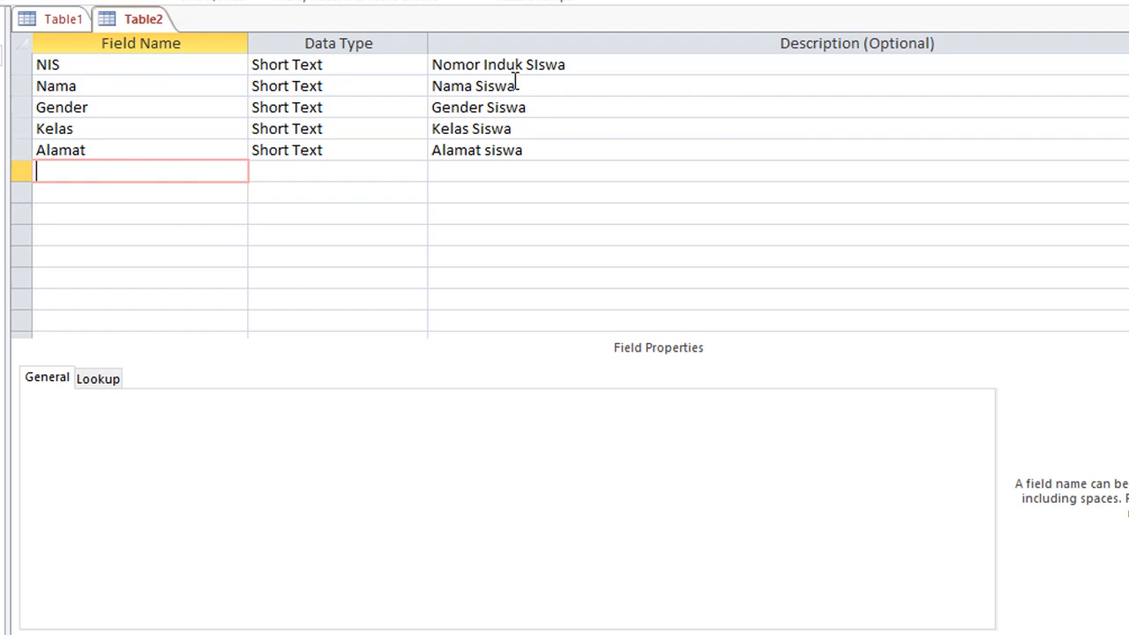
Select the NIS row and set it as the student table's primary key.
click(101, 84)
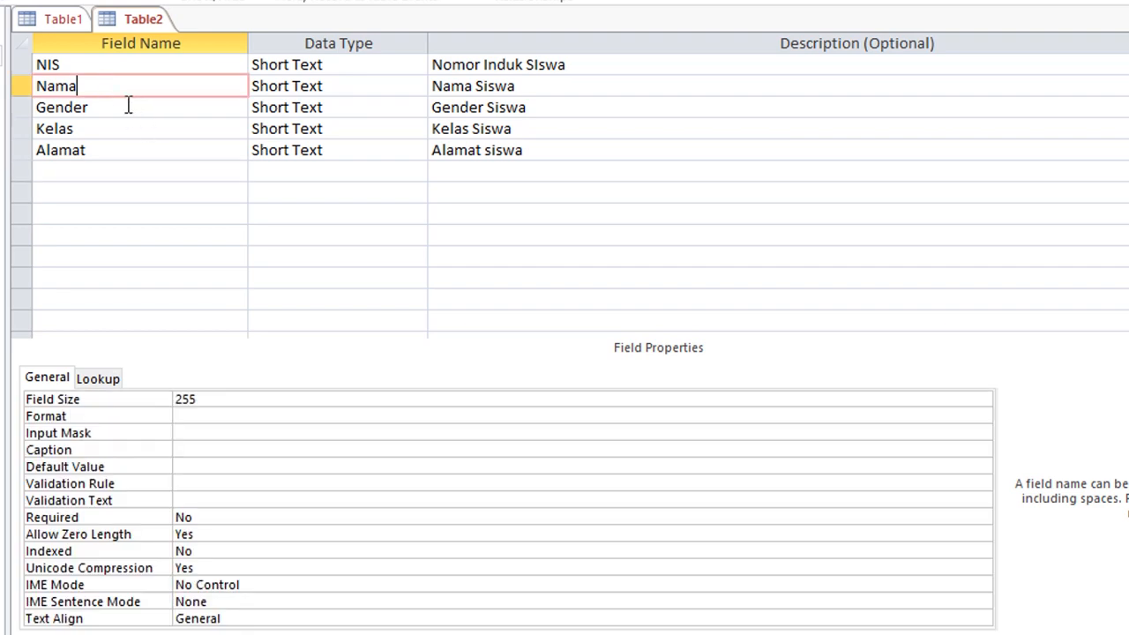
click(74, 64)
click(2, 1)
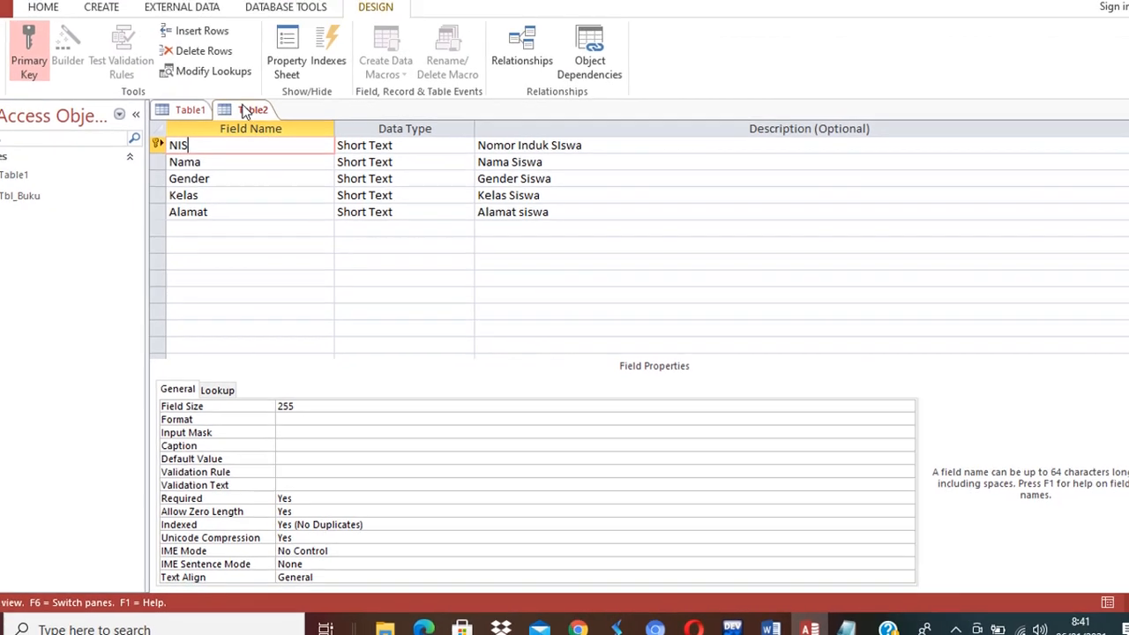
Save the student table from its tab menu as Tbl_siswa and close its design.
right_click(141, 21)
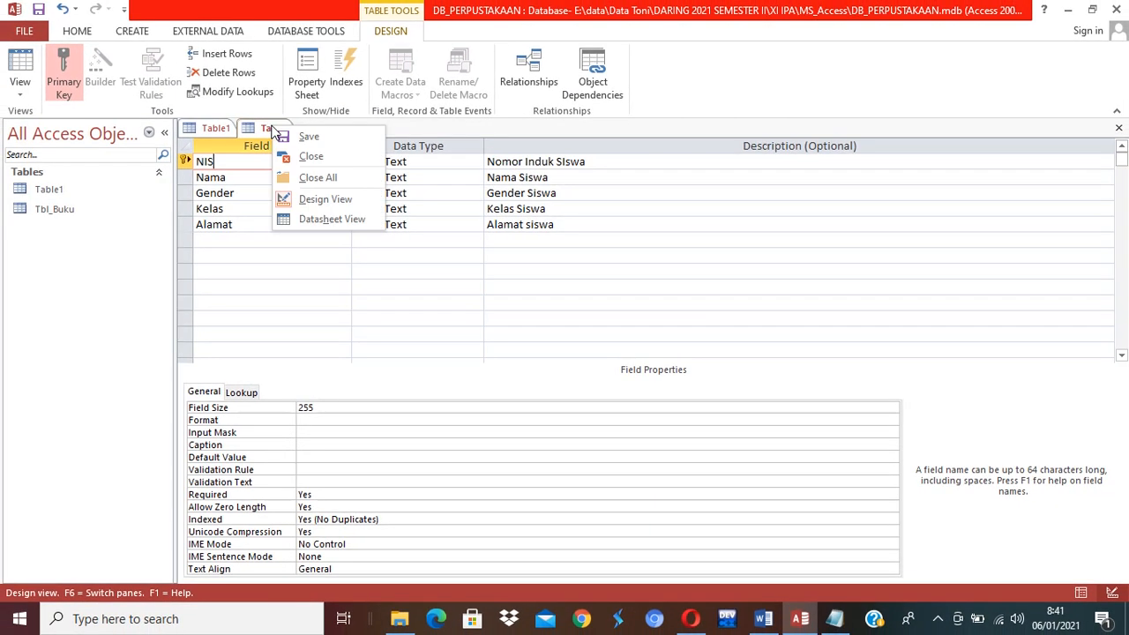
click(303, 136)
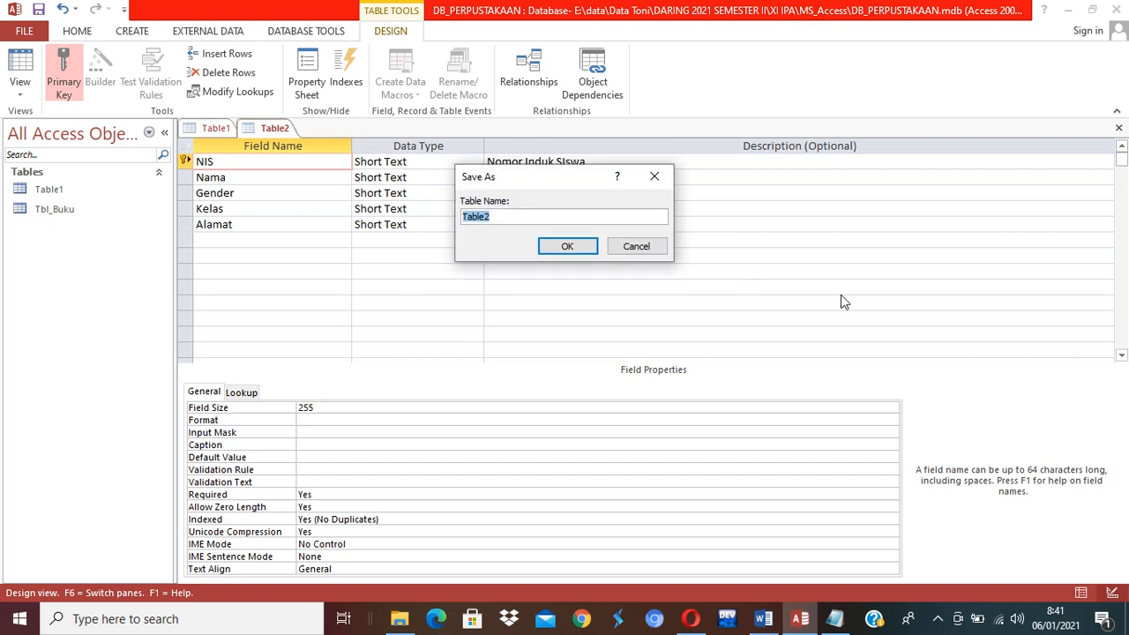
text(Tbl_siswa)
key(Return)
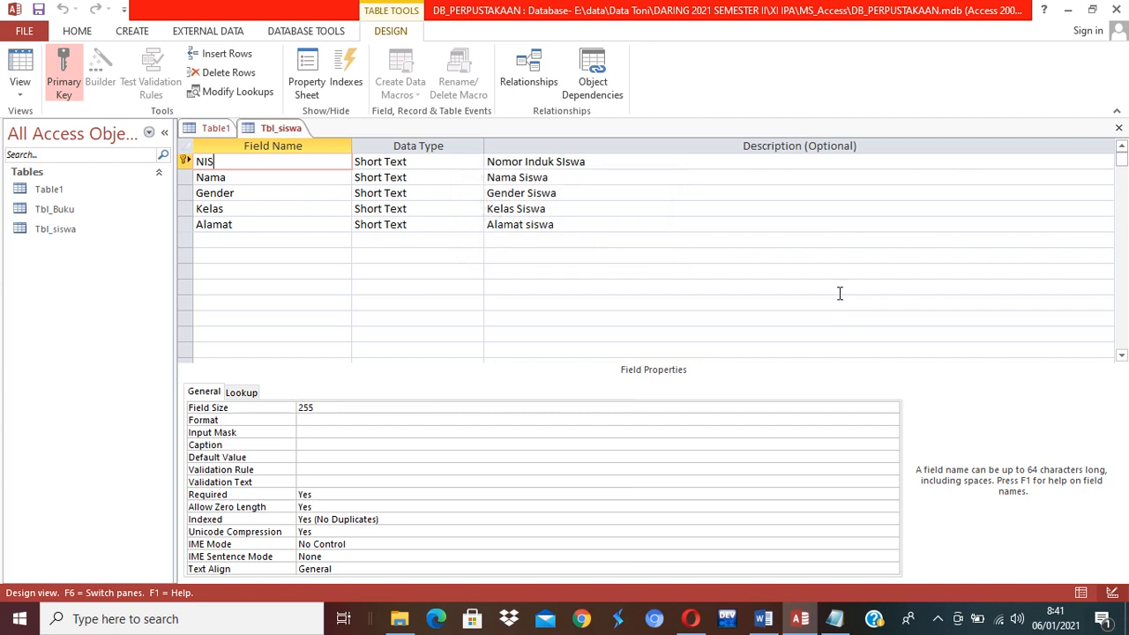
click(1118, 127)
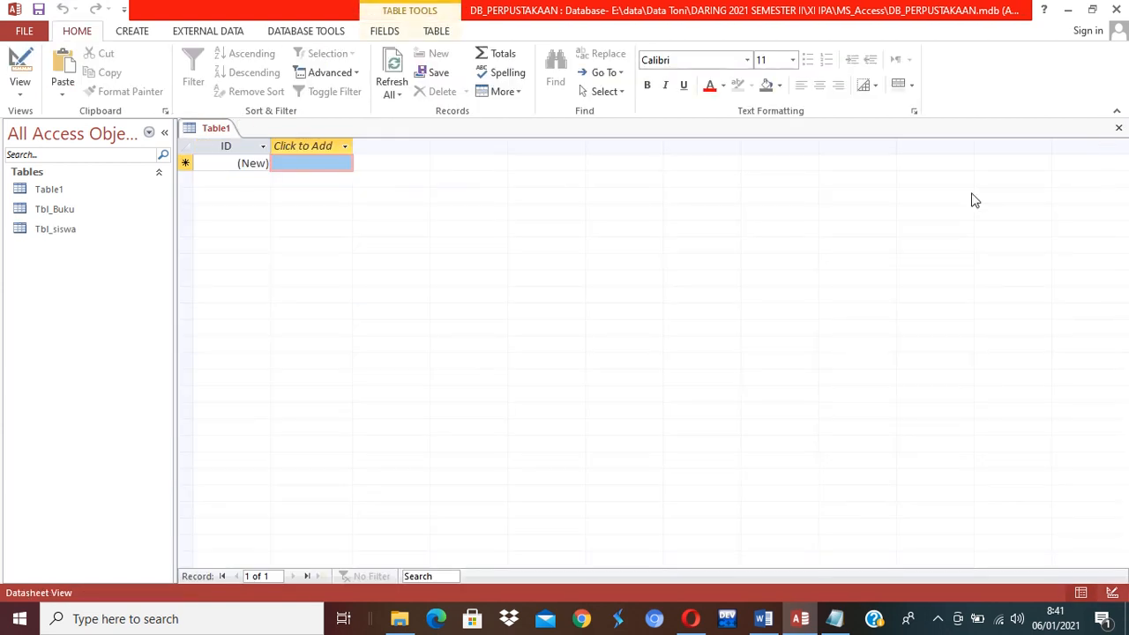
Close the empty Table1, start a new table design, and view the Notepad table list.
click(1118, 127)
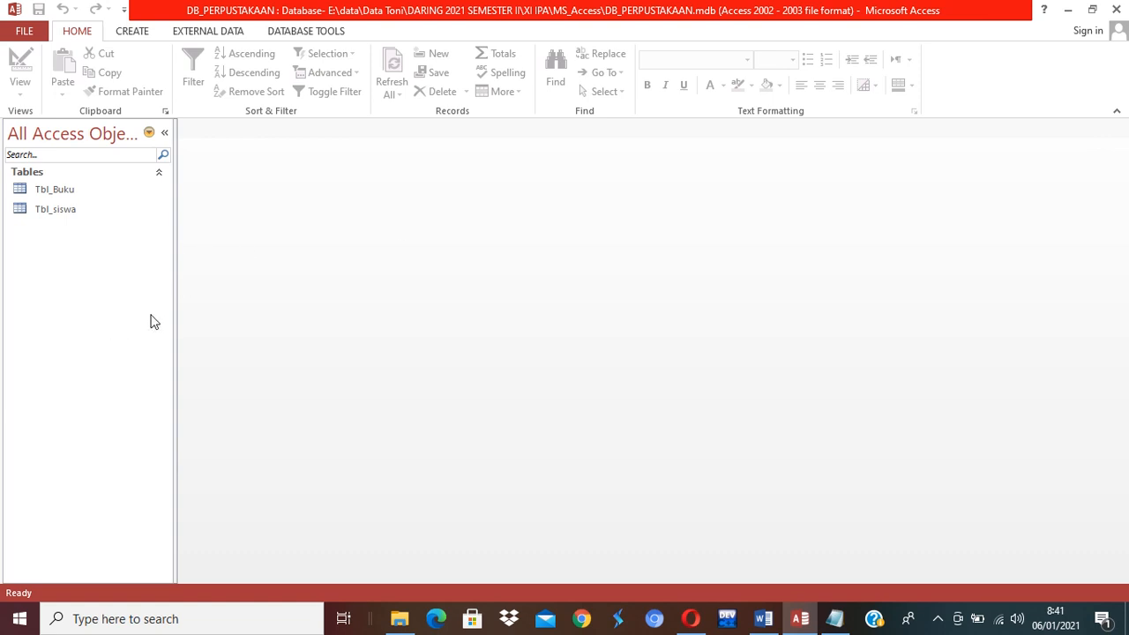
click(132, 32)
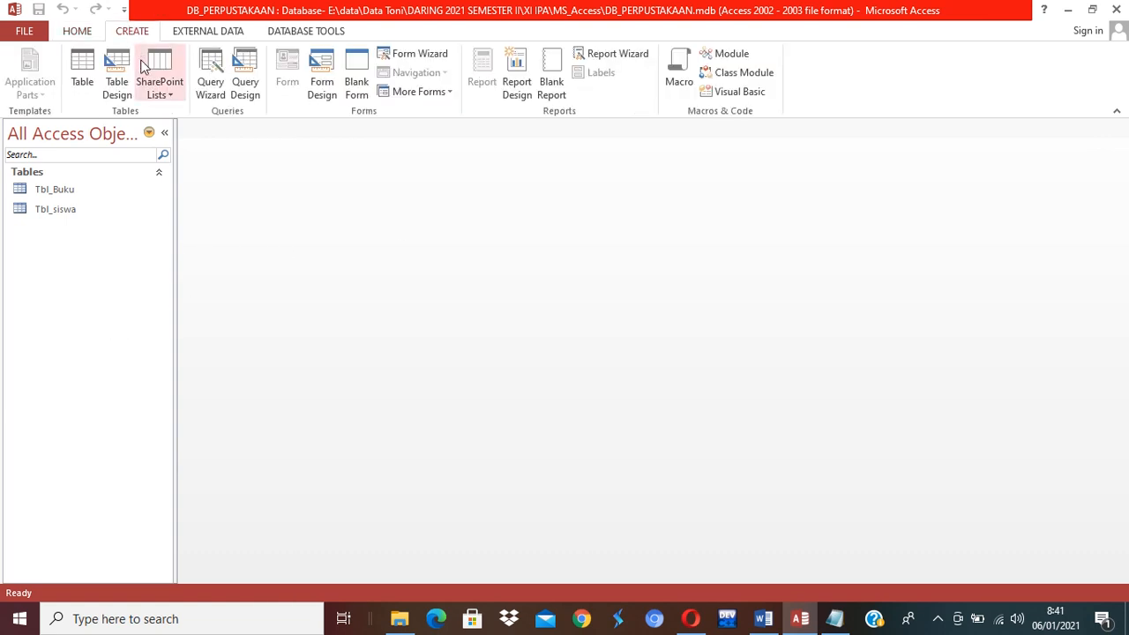
click(117, 83)
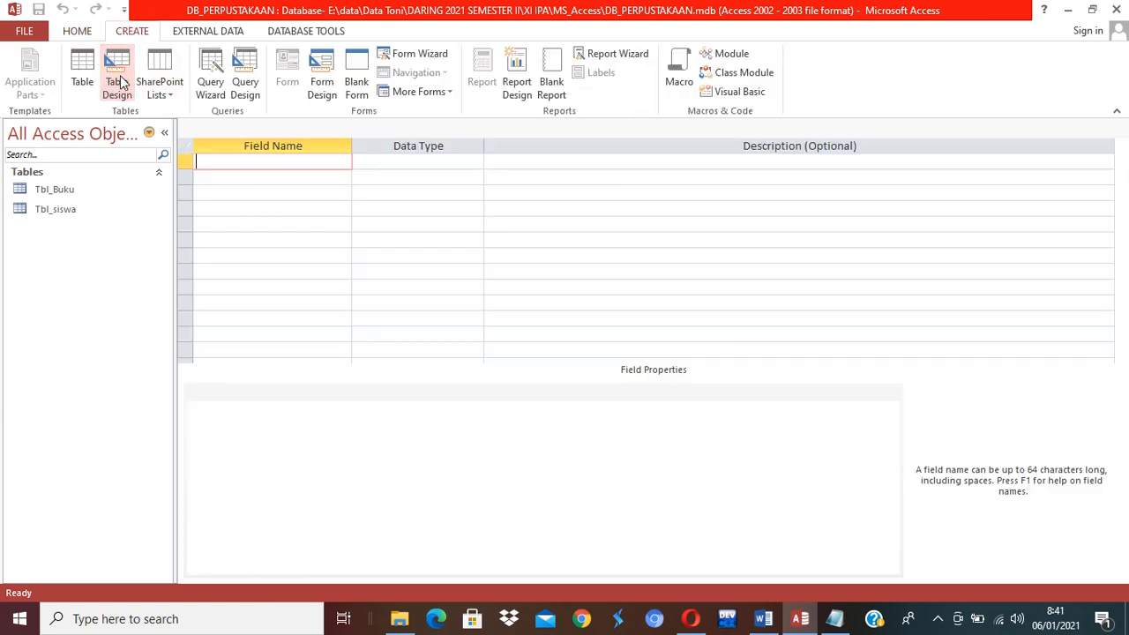
click(836, 625)
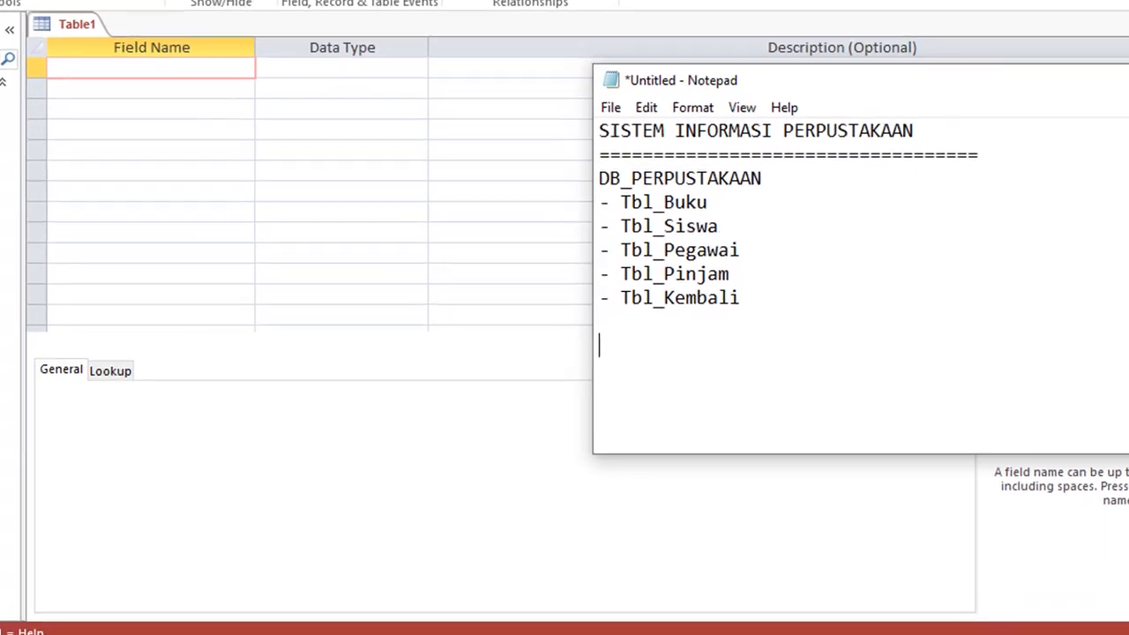
Add fields NIP ('Nomor Induk Pegawai') and Nama ('Nama Pegawai') as Short Text.
click(847, 631)
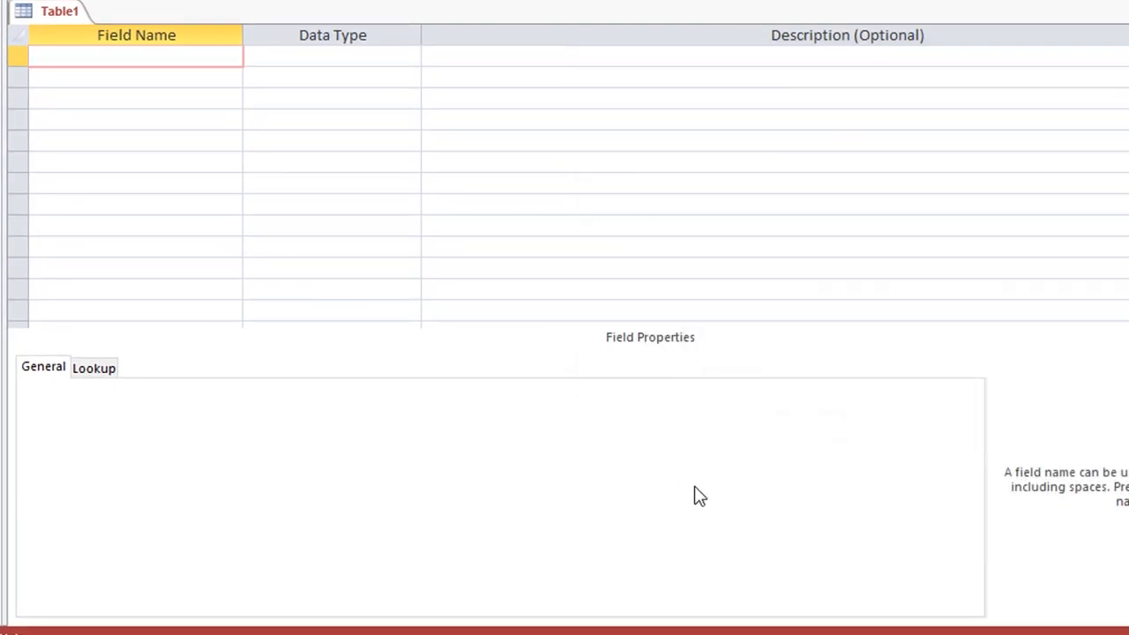
text(NIP)
key(Tab)
key(Tab)
text(Nom)
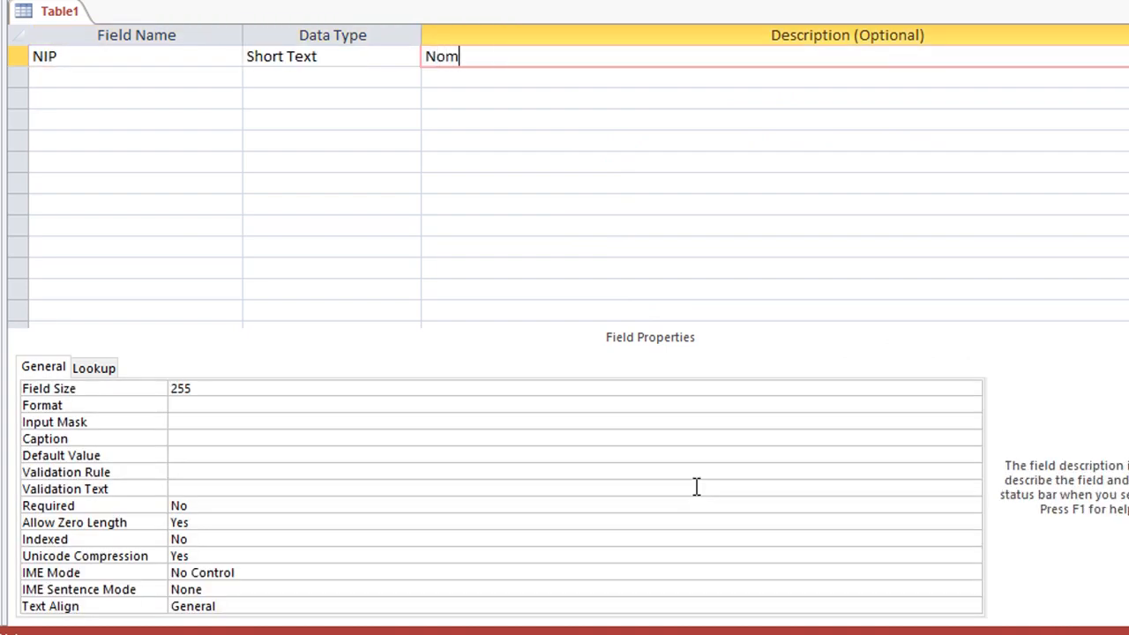
text(or Induk Pegawai)
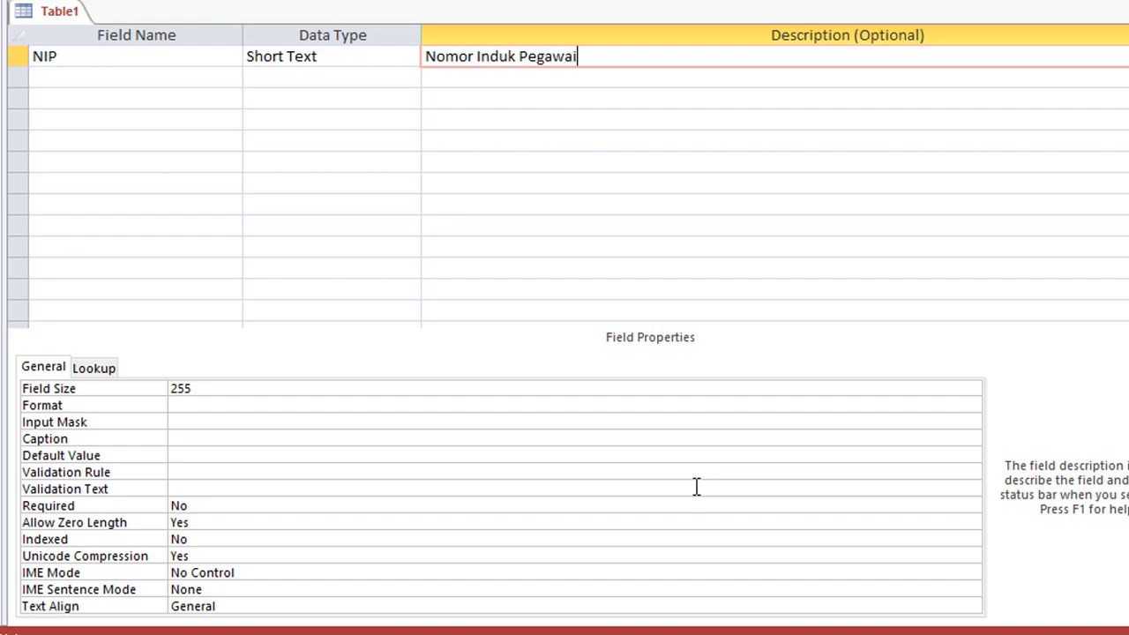
key(Return)
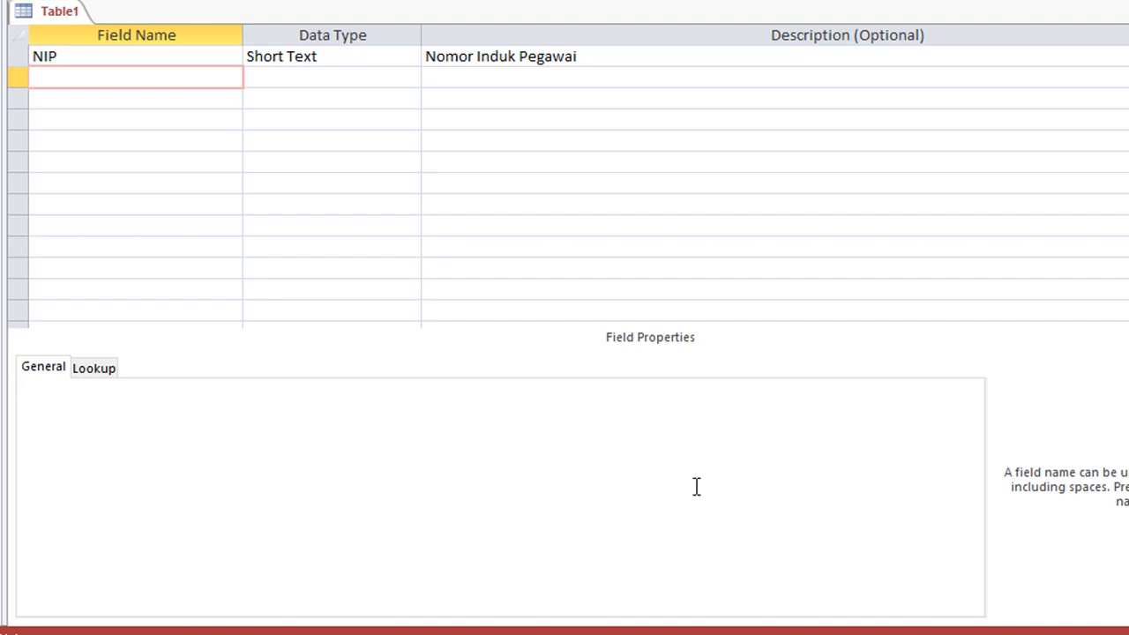
text(Nama)
key(Return)
key(Return)
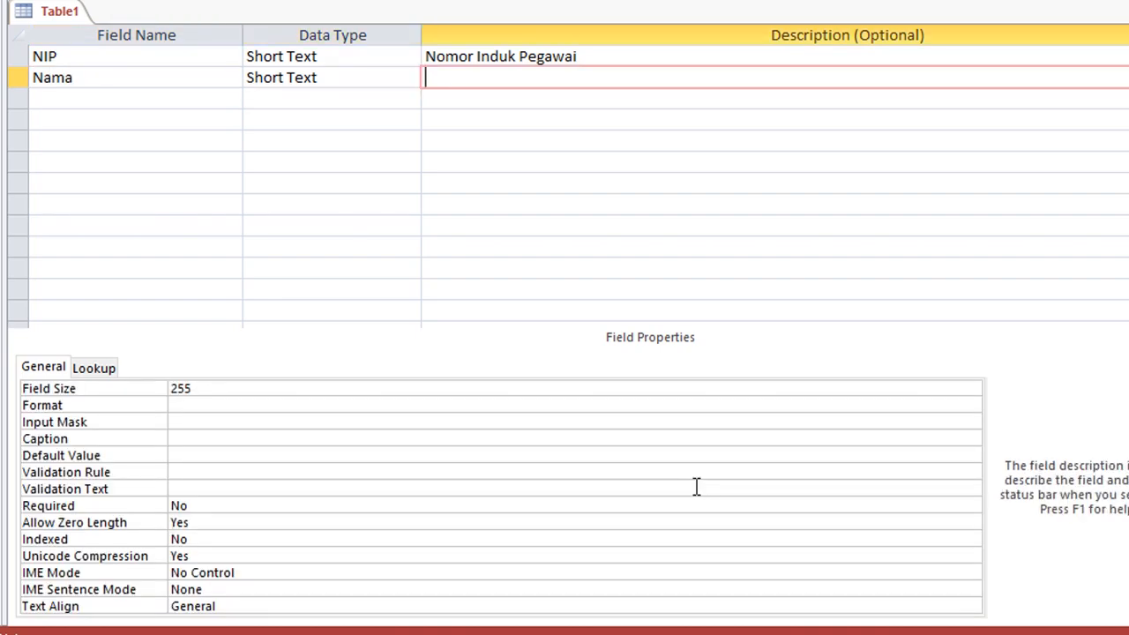
text(Nama Pegawai)
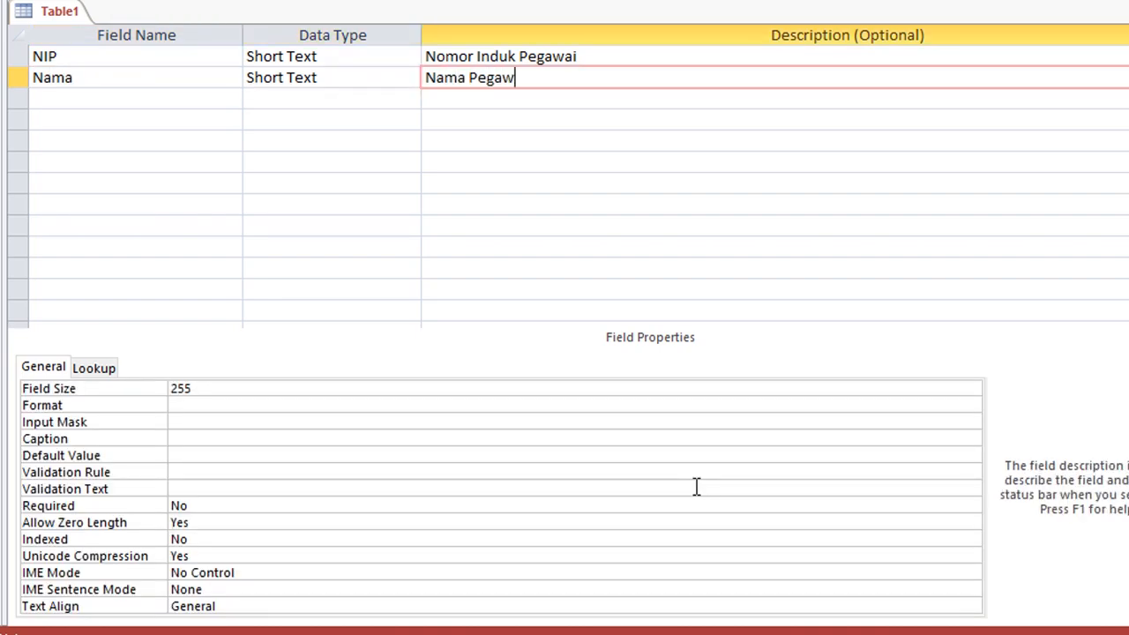
key(Return)
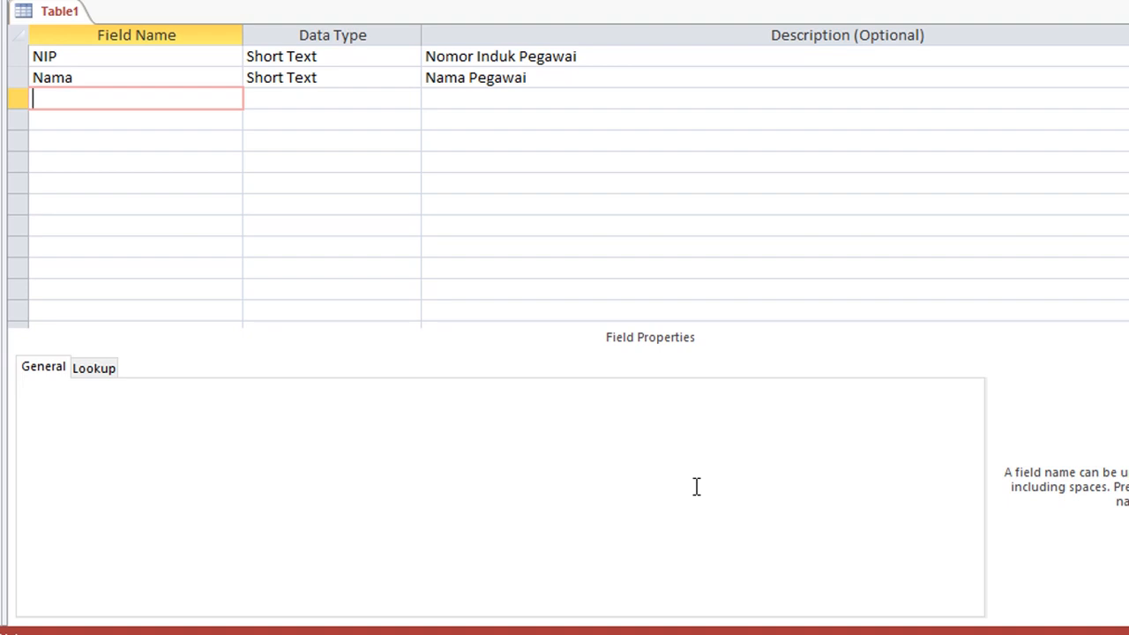
Add Short Text fields Gender ('Gender Pegawai') and Alamat ('Alamat Pegawai').
text(Gender)
key(Return)
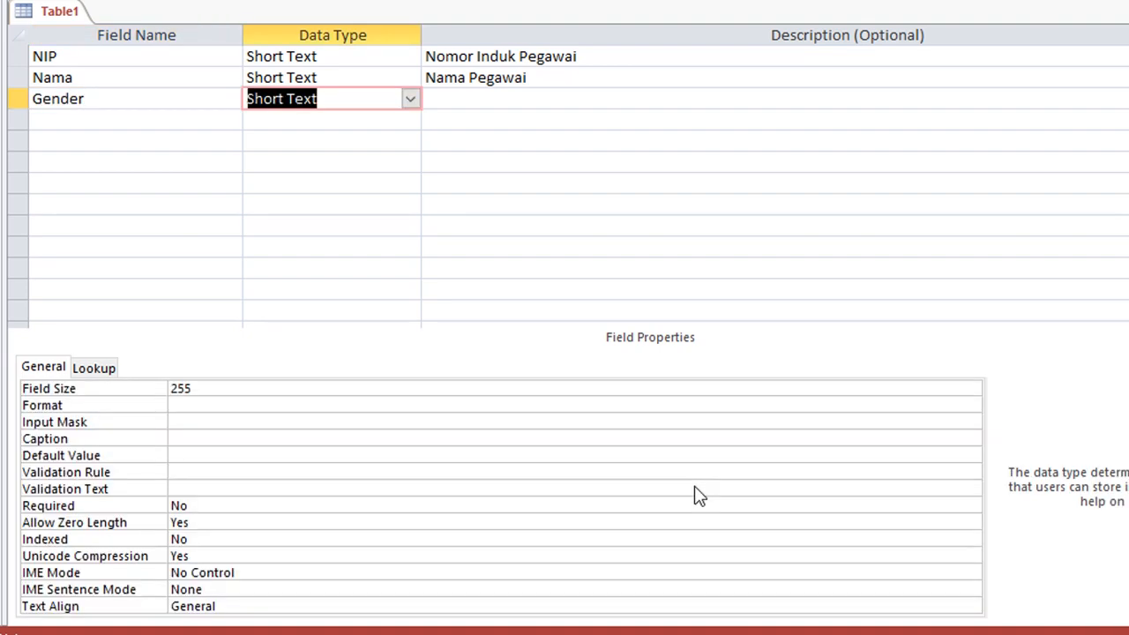
key(Return)
text(Gen)
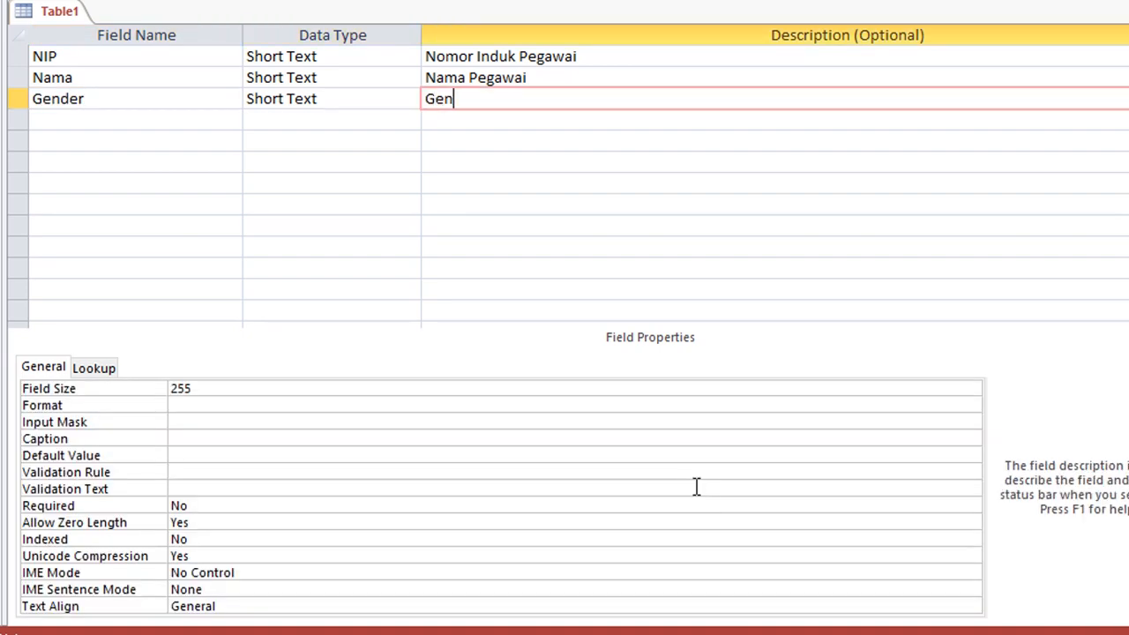
text(der Pegawai)
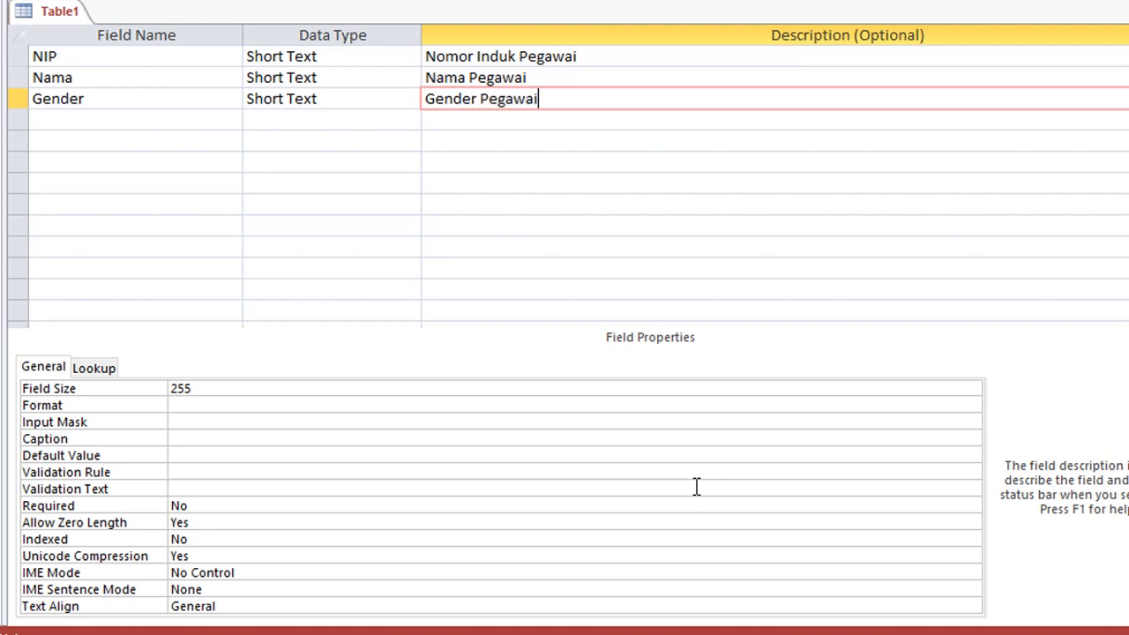
key(Return)
text(A)
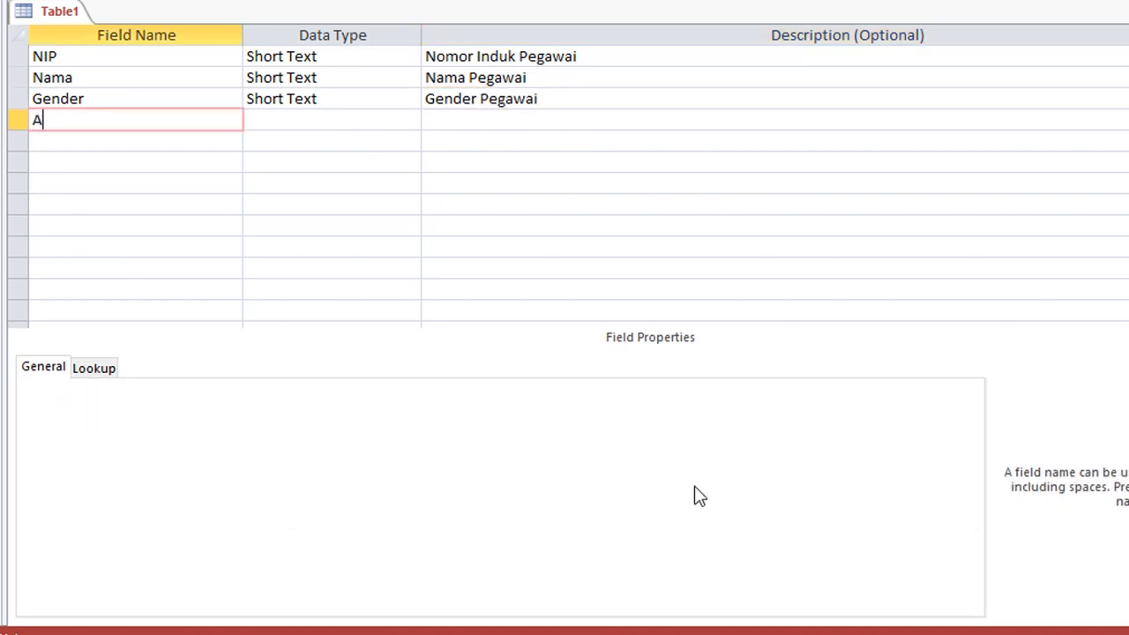
text(lamat)
key(Return)
key(Return)
text(Alam)
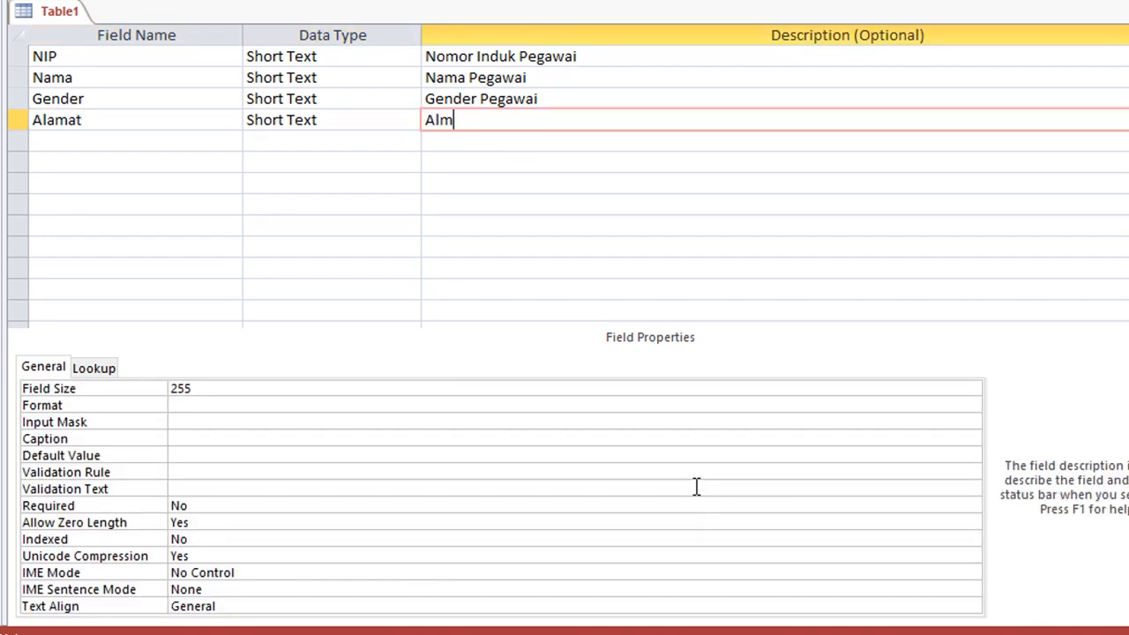
key(BackSpace)
text(amat Pegawai)
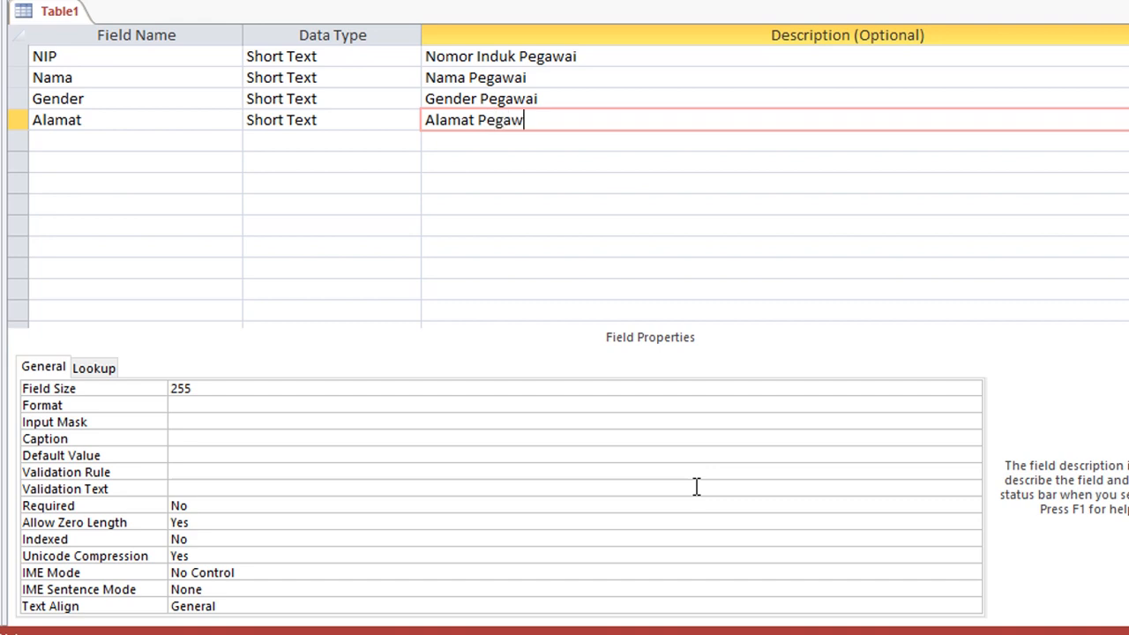
key(Return)
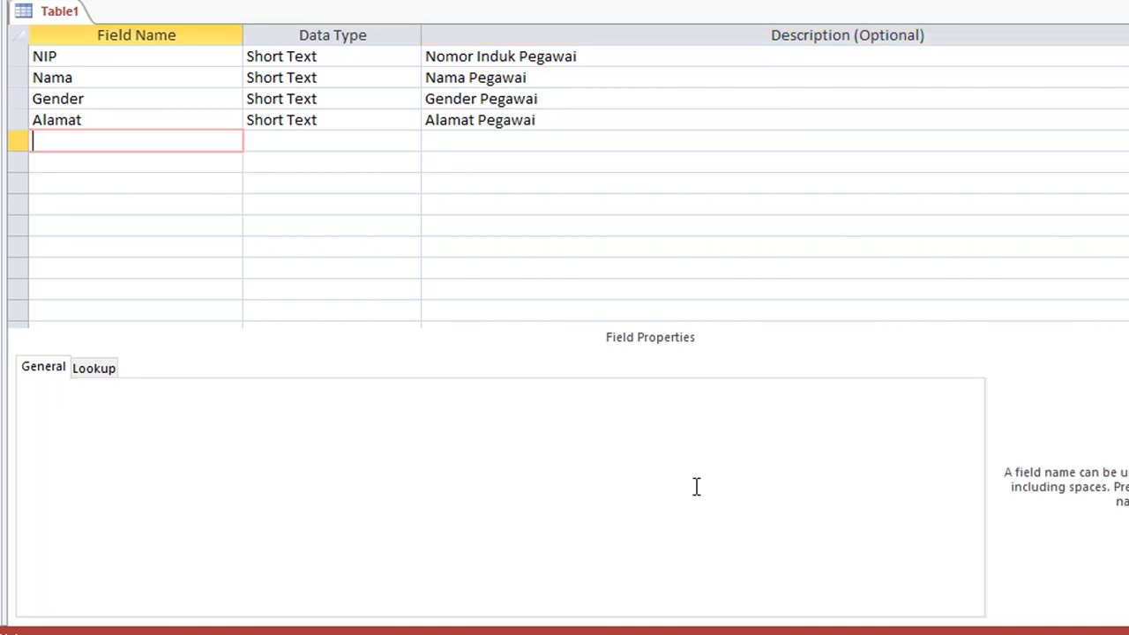
Add a Short Text HP field described 'Nomor HP Pegawai'.
text(HP)
key(Return)
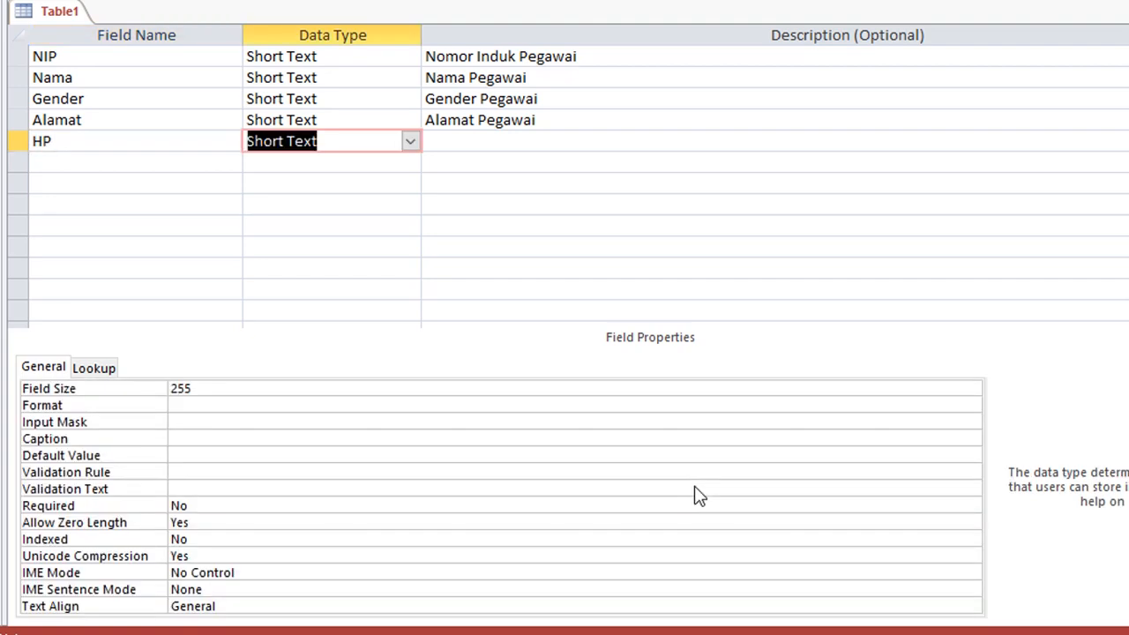
key(Return)
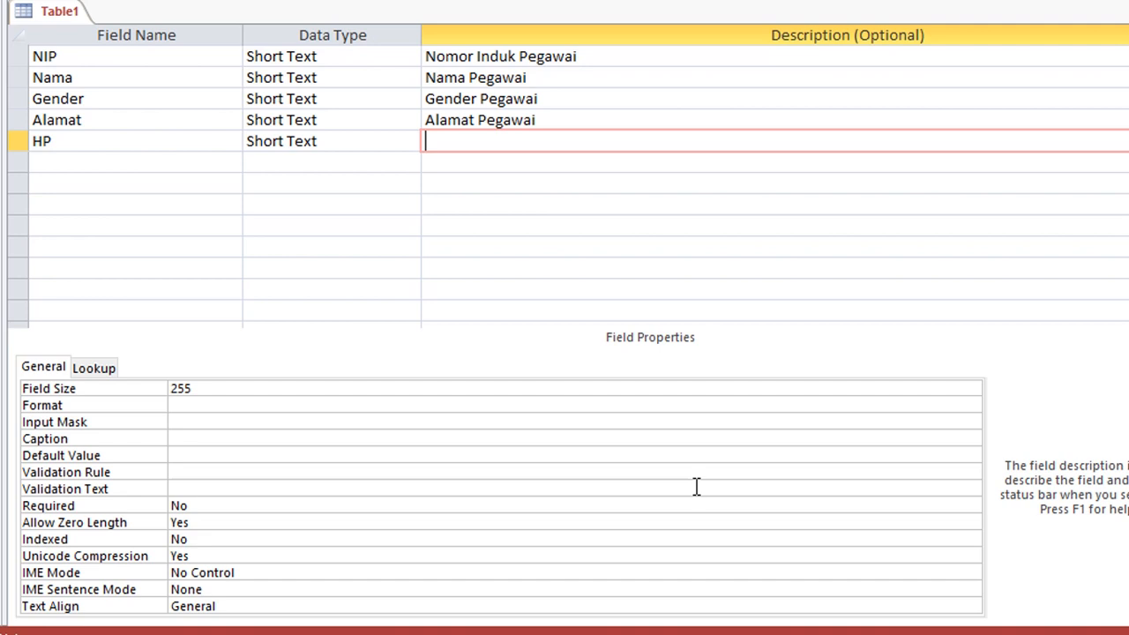
text(NOmo)
key(BackSpace)
key(BackSpace)
key(BackSpace)
text(omor HP )
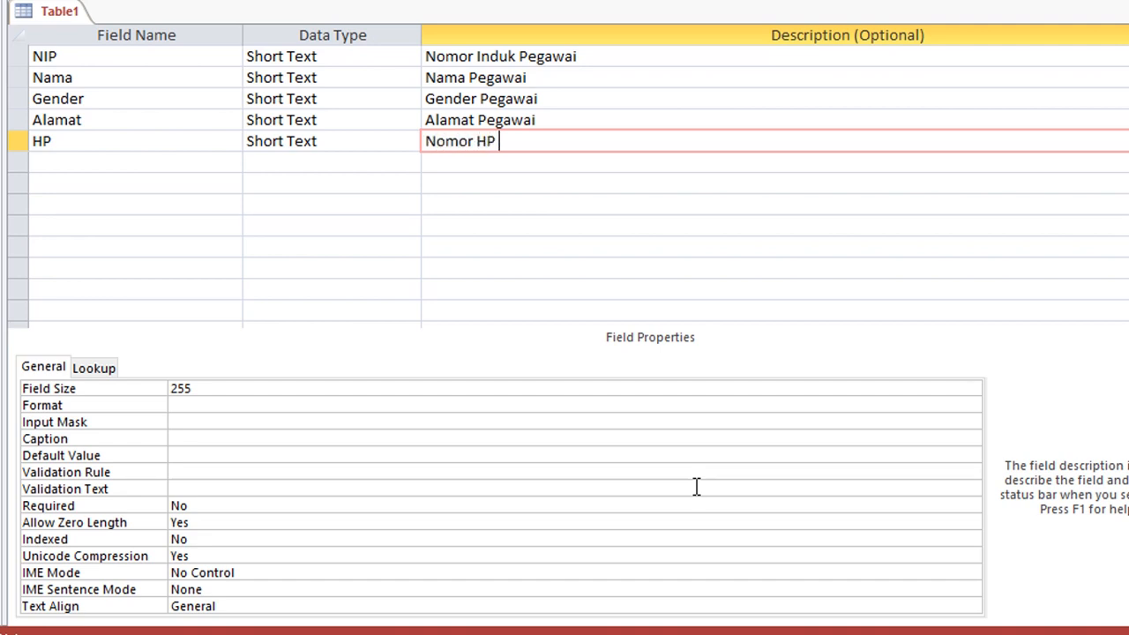
text(Pegawai)
Set NIP as the primary key and save the employee table as Tbl_Pegawai.
click(106, 59)
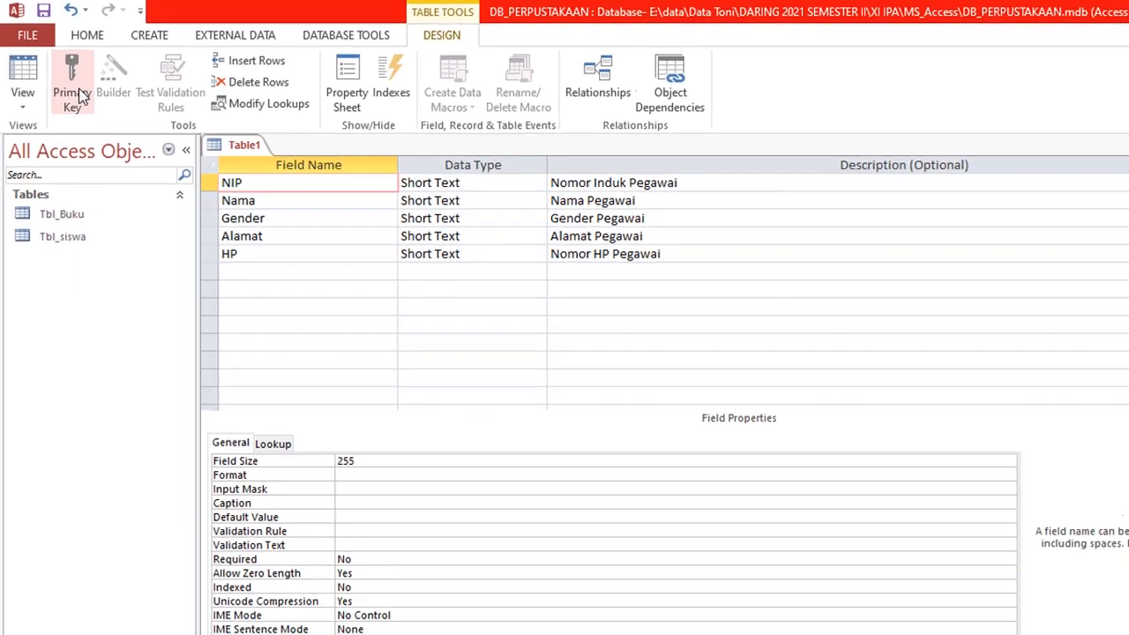
click(75, 88)
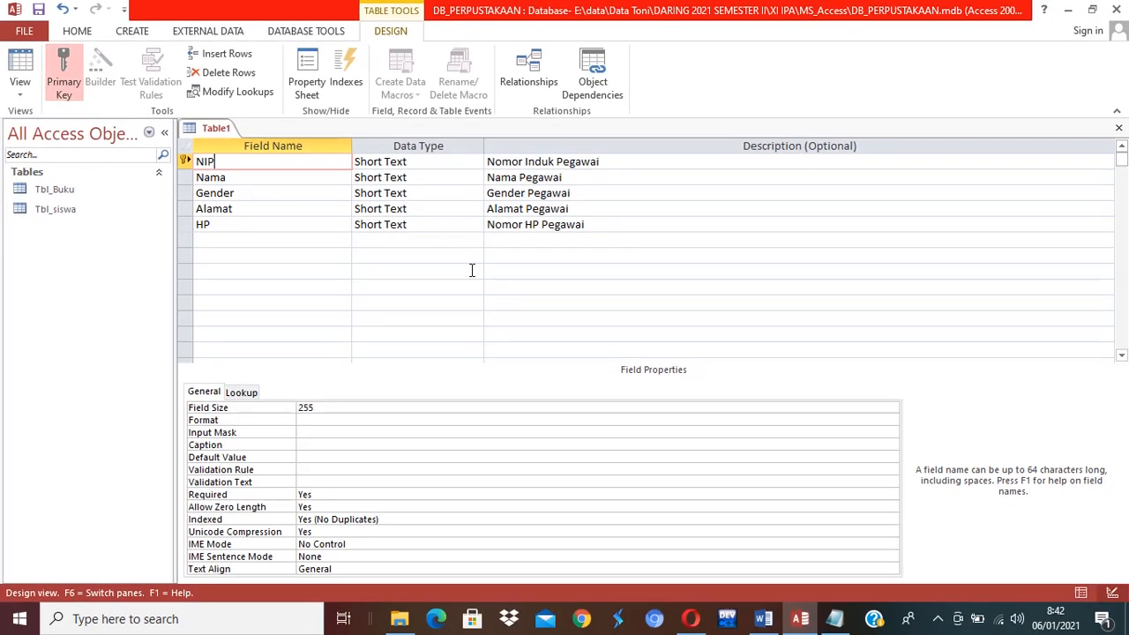
click(1118, 128)
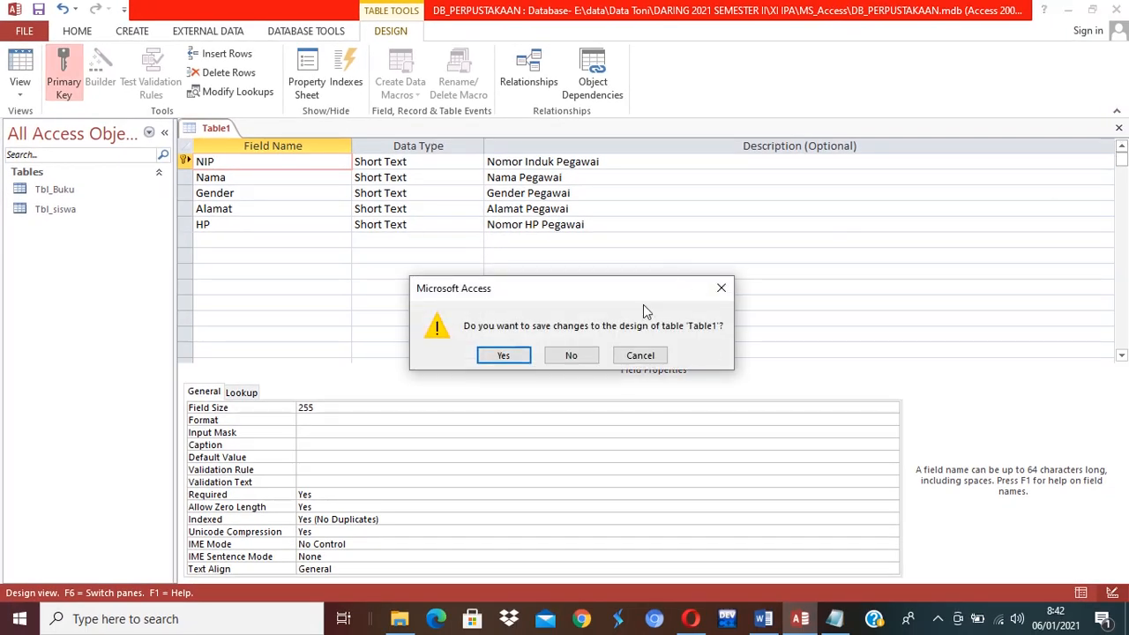
click(503, 355)
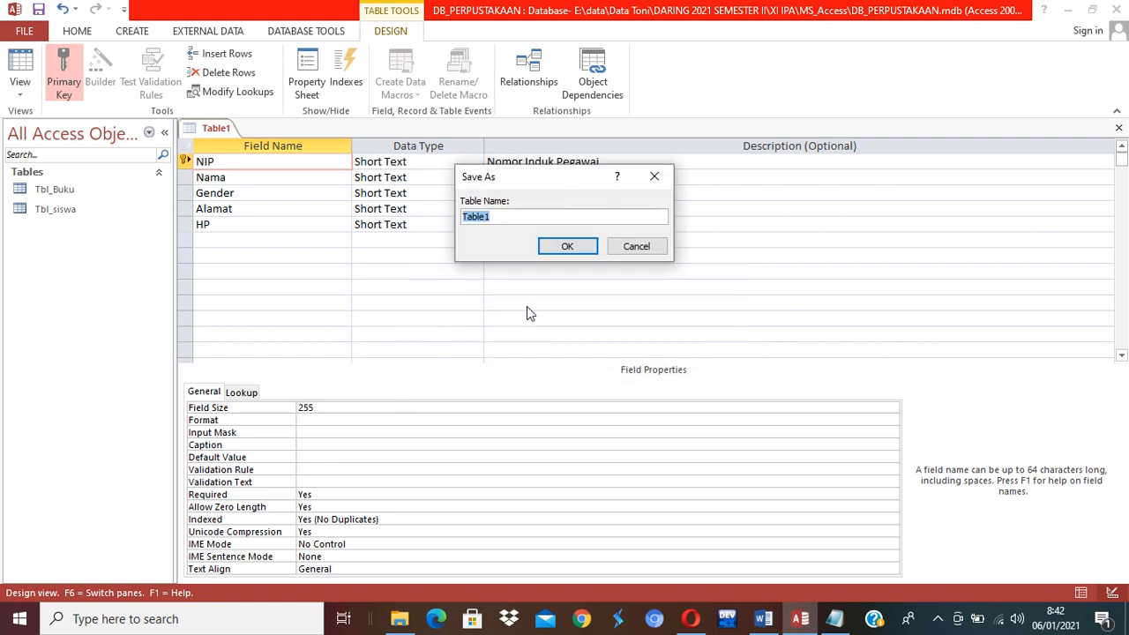
text(Tbl_Pegawai)
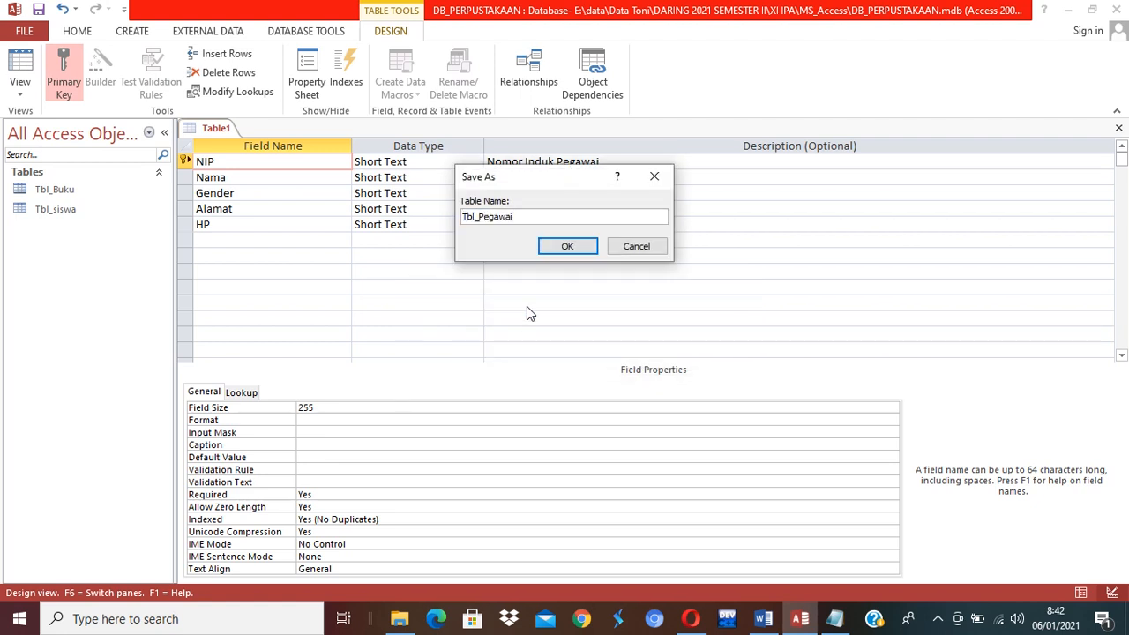
click(579, 245)
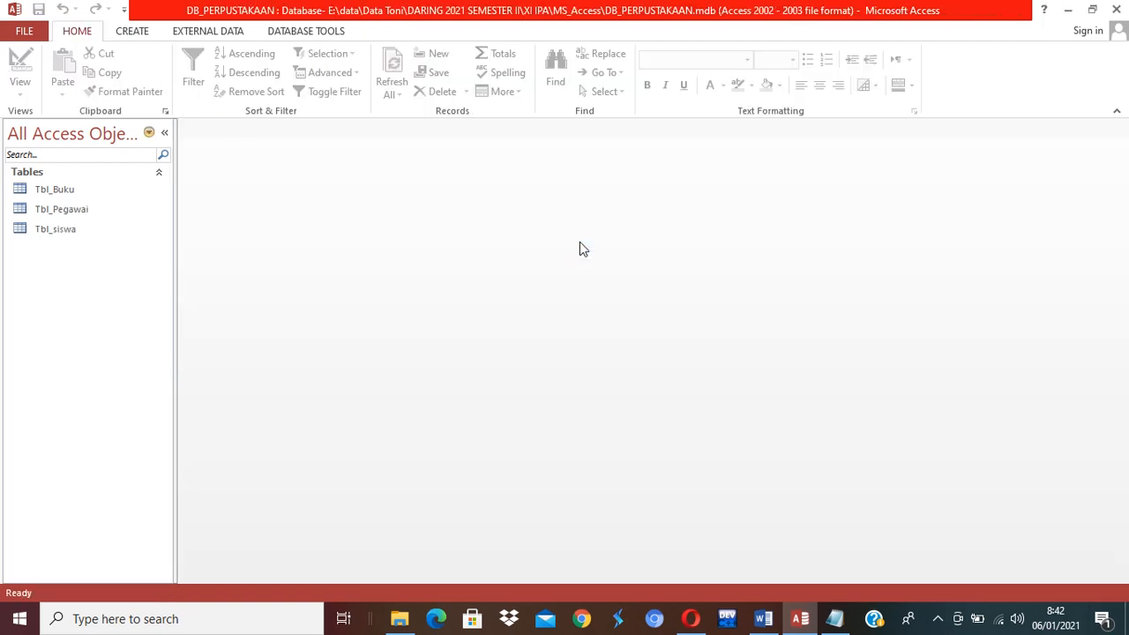
click(133, 32)
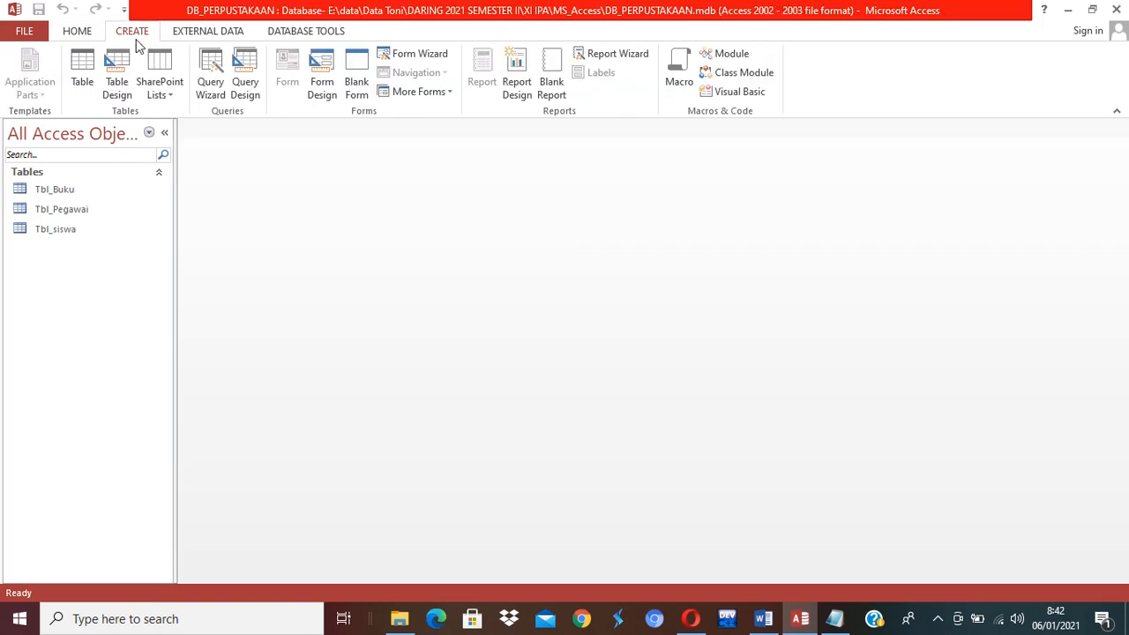
Start a new table design with Short Text fields Kd_Pinjam and NIS.
click(117, 84)
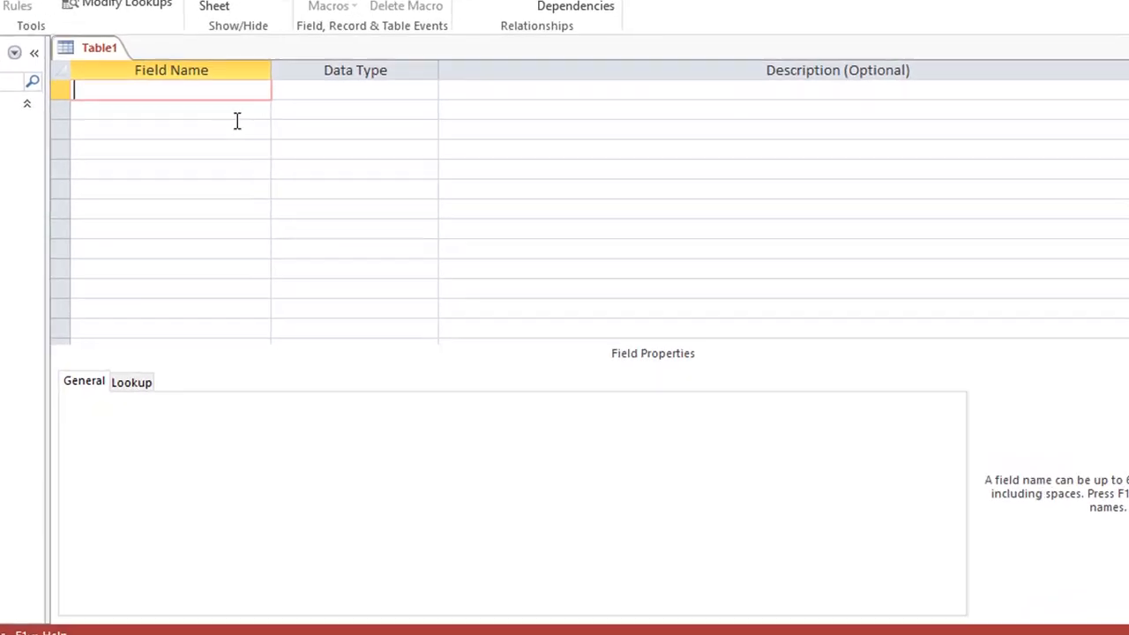
text(K)
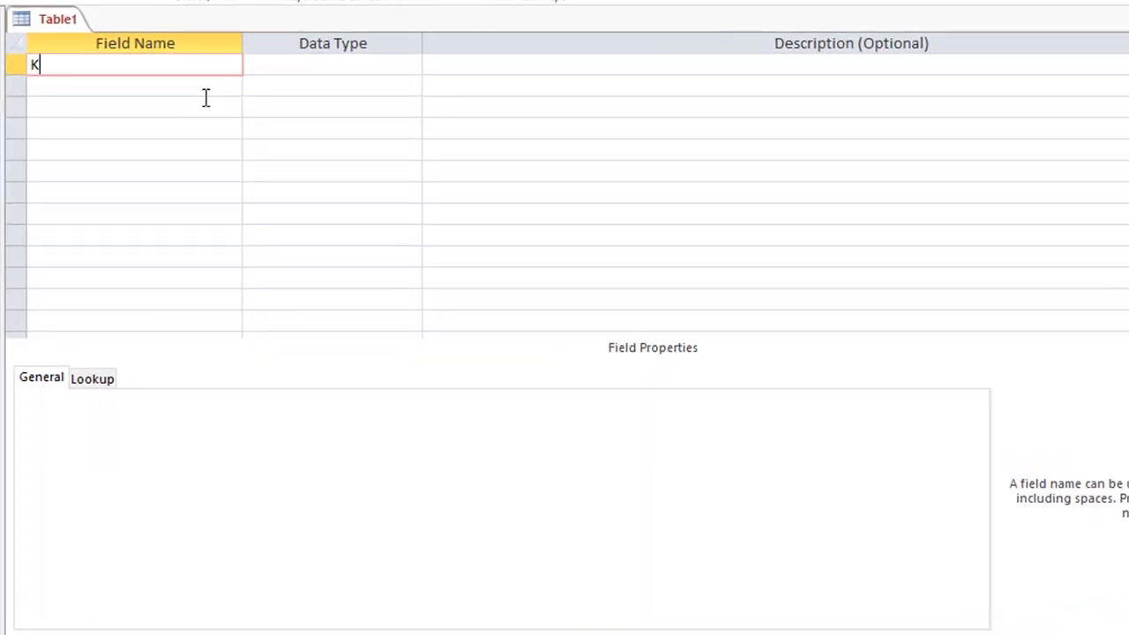
text(d_Pinjam)
key(Tab)
key(Tab)
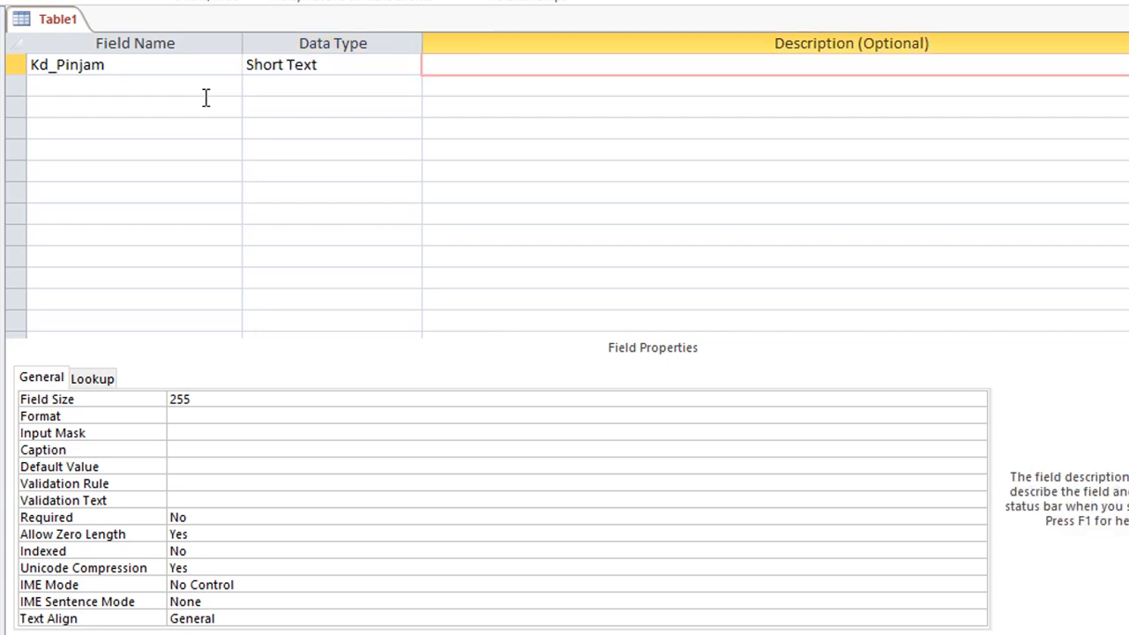
key(Tab)
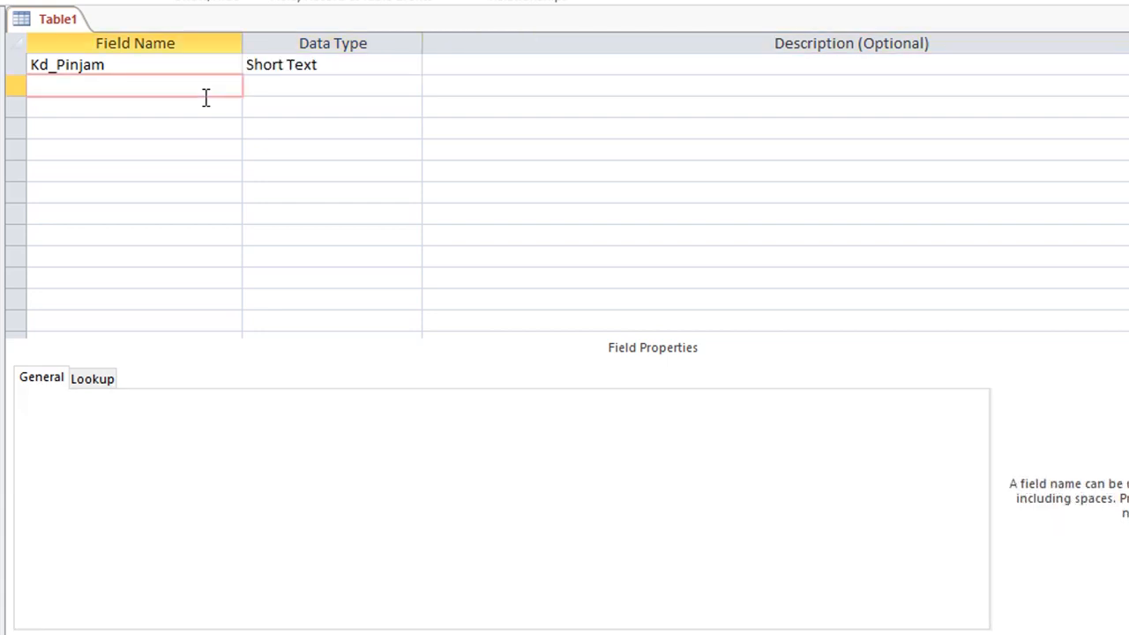
text(NIS)
key(Tab)
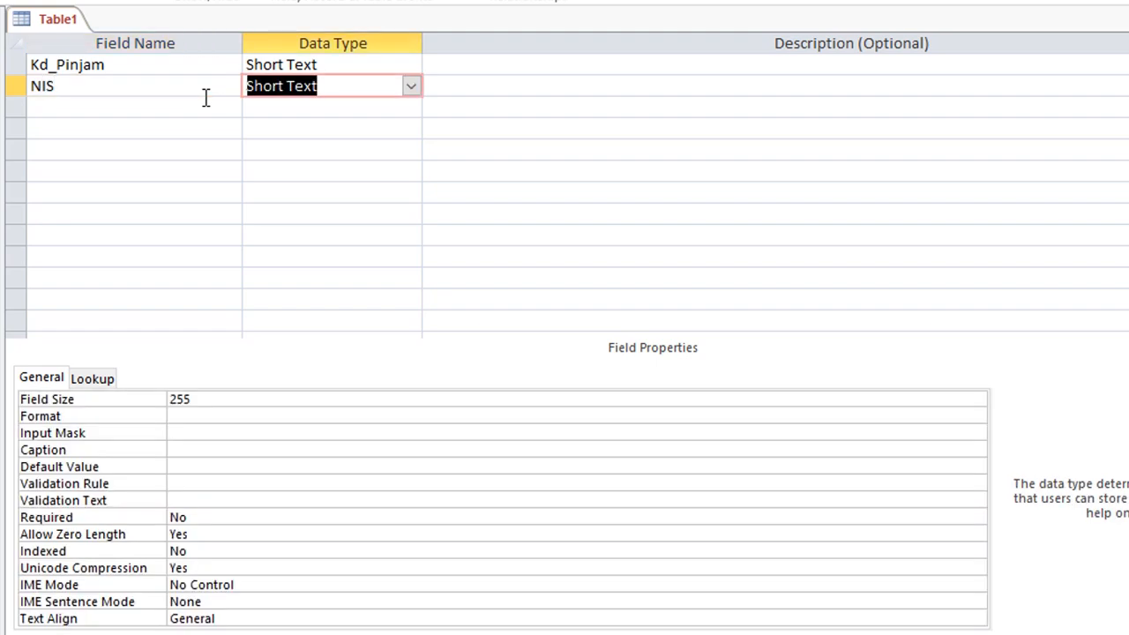
key(Tab)
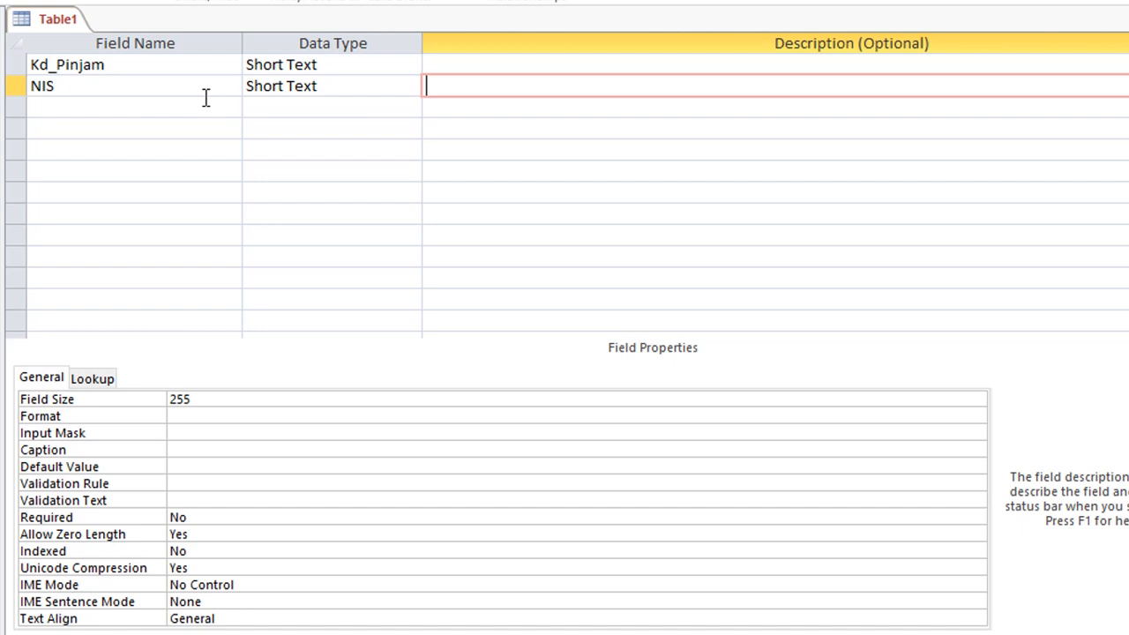
click(69, 111)
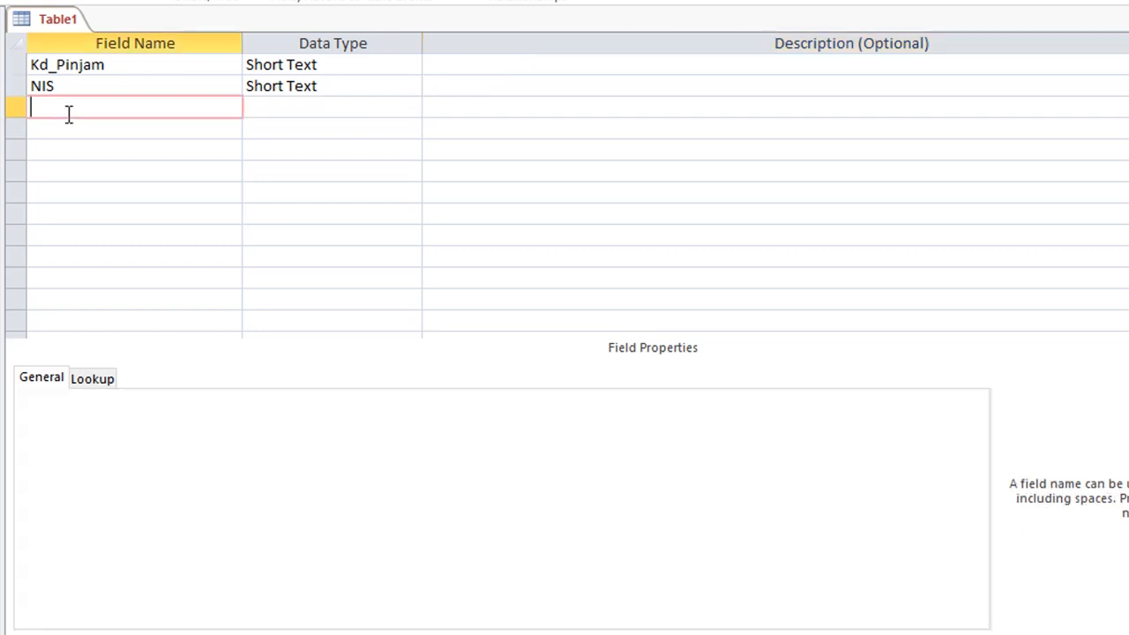
Add Kd_Buku and NIP as Short Text fields, fixing typos in both names.
text(kd_Buku)
click(32, 107)
key(Delete)
text(K)
click(109, 128)
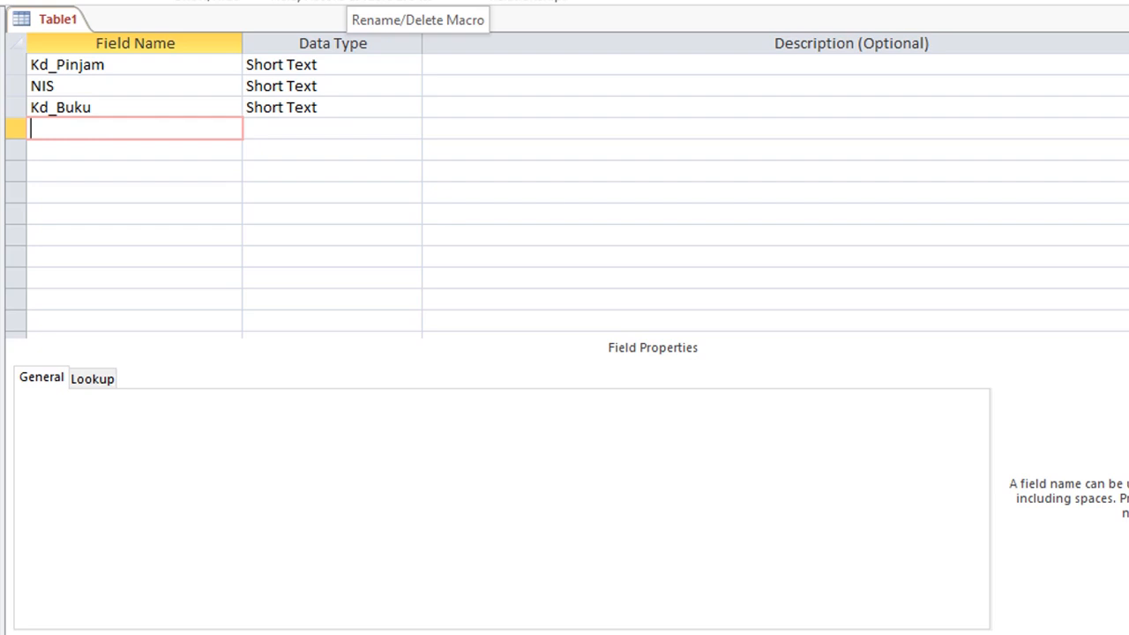
text(Kd_)
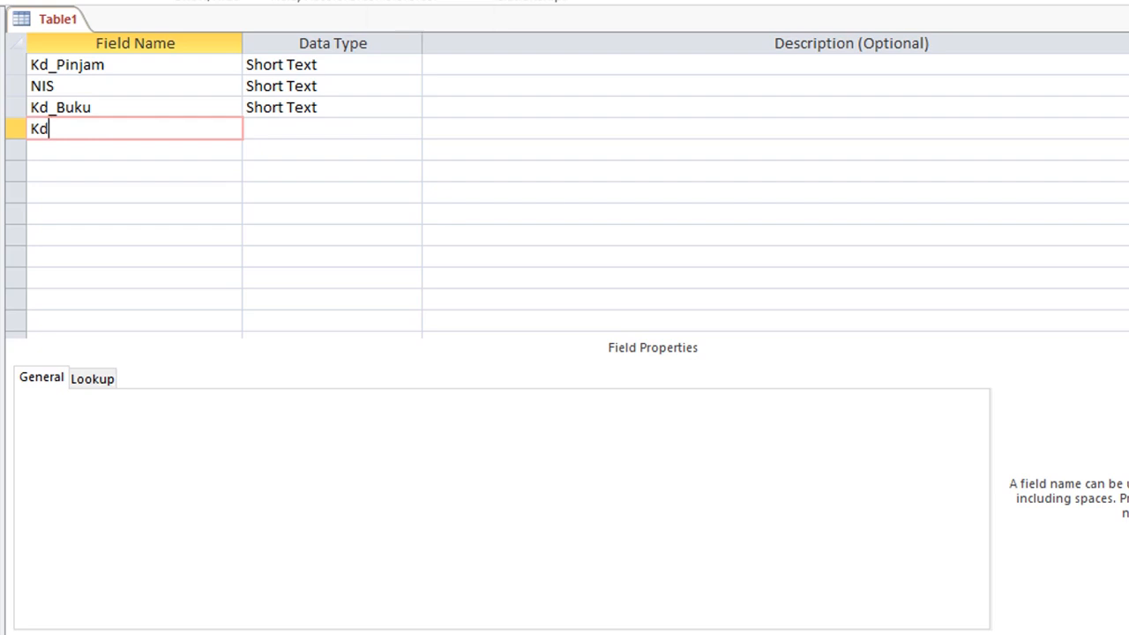
key(BackSpace)
key(BackSpace)
key(BackSpace)
text(N I)
key(BackSpace)
key(BackSpace)
text(IP)
key(Down)
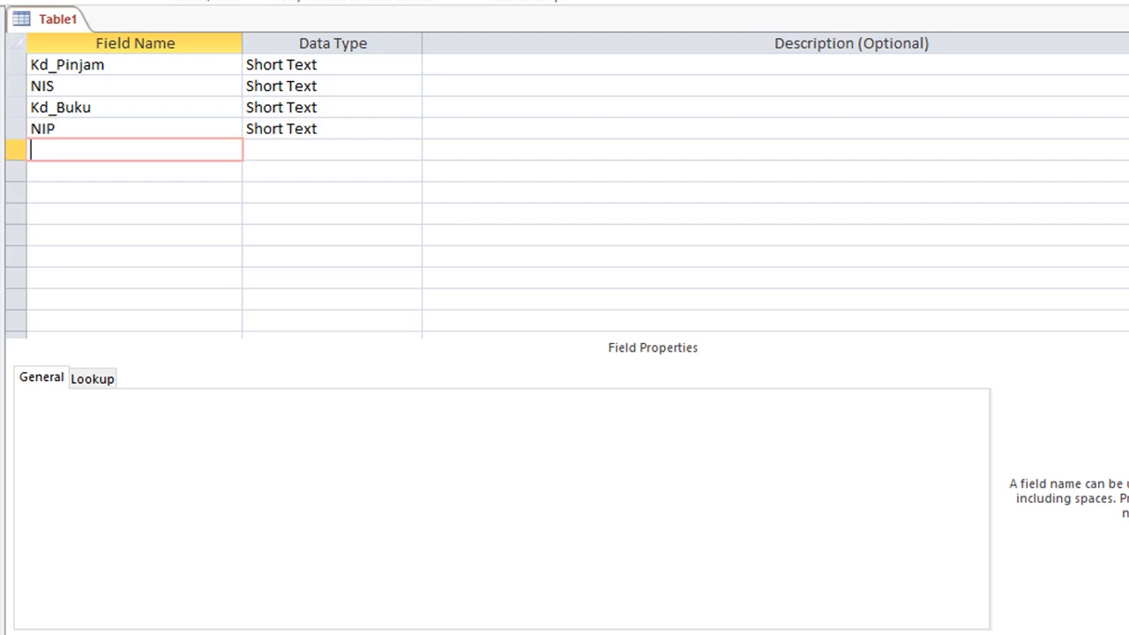
Add Jlh as a Number field and Tgl_Pinjam as a Date/Time field.
text(Jlh)
key(Tab)
text(n)
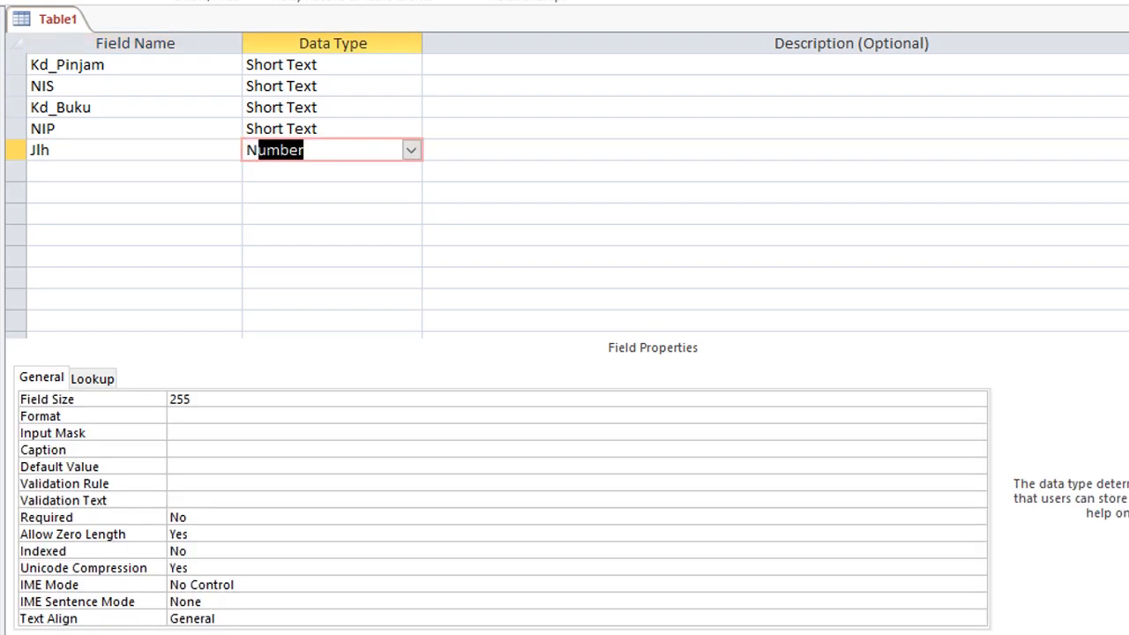
key(Tab)
key(Tab)
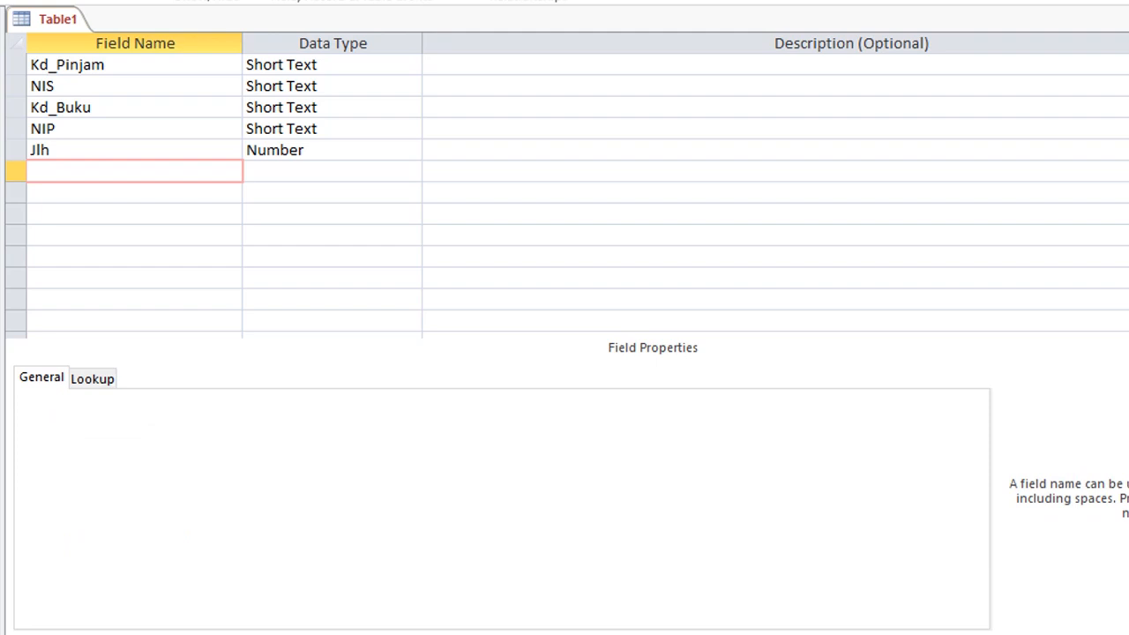
text(tgl)
key(Tab)
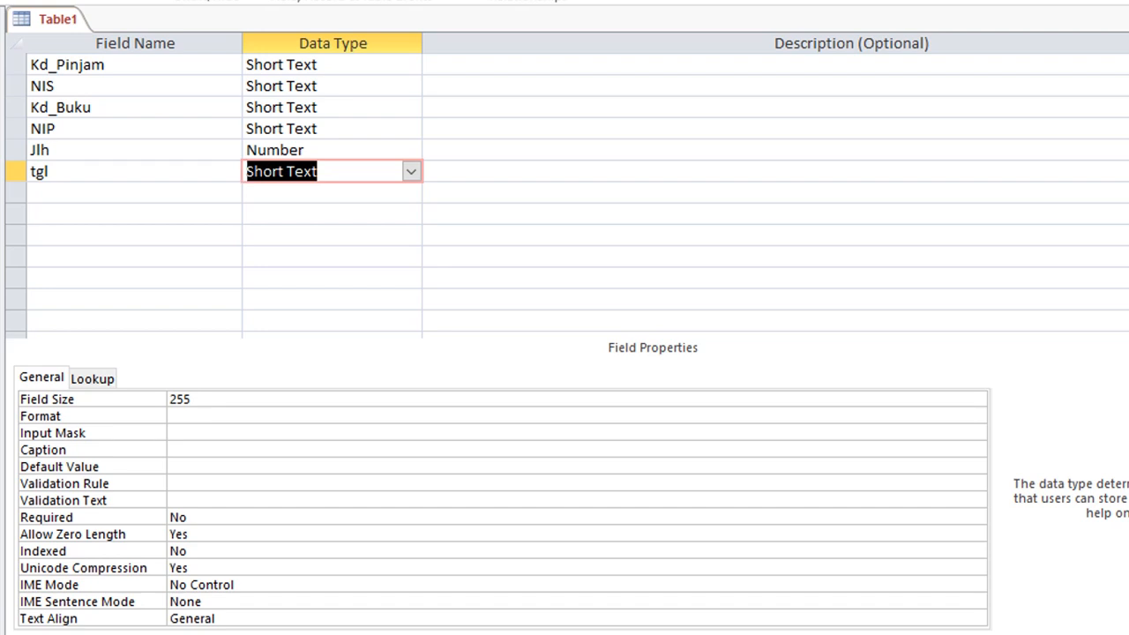
key(shift+Tab)
text(Tgl_)
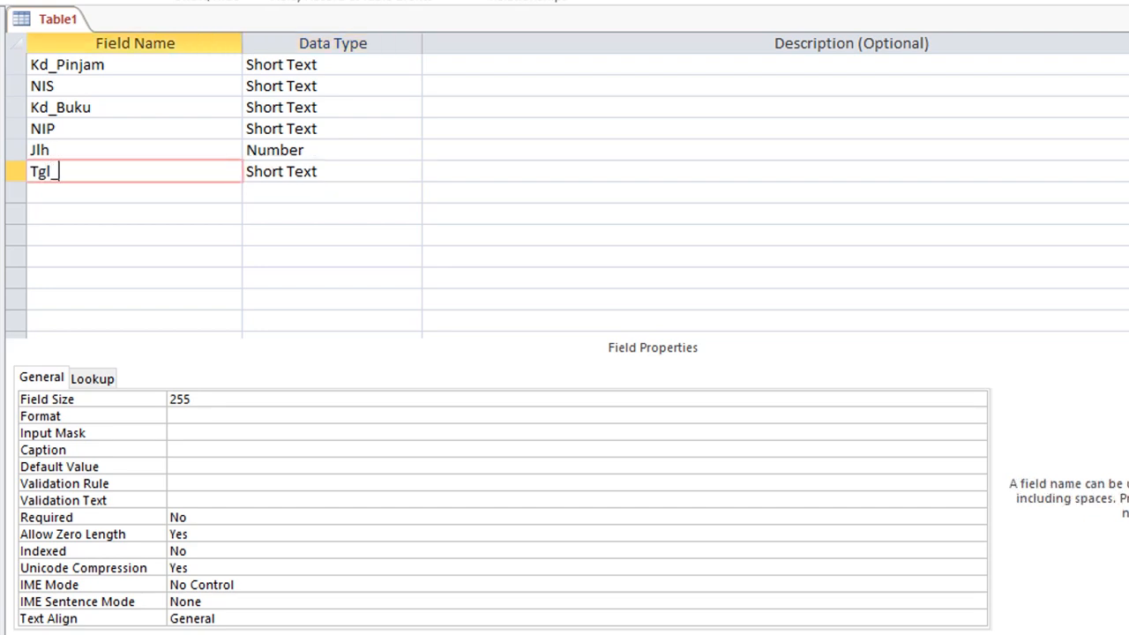
text(Pinjam)
key(Tab)
text(d)
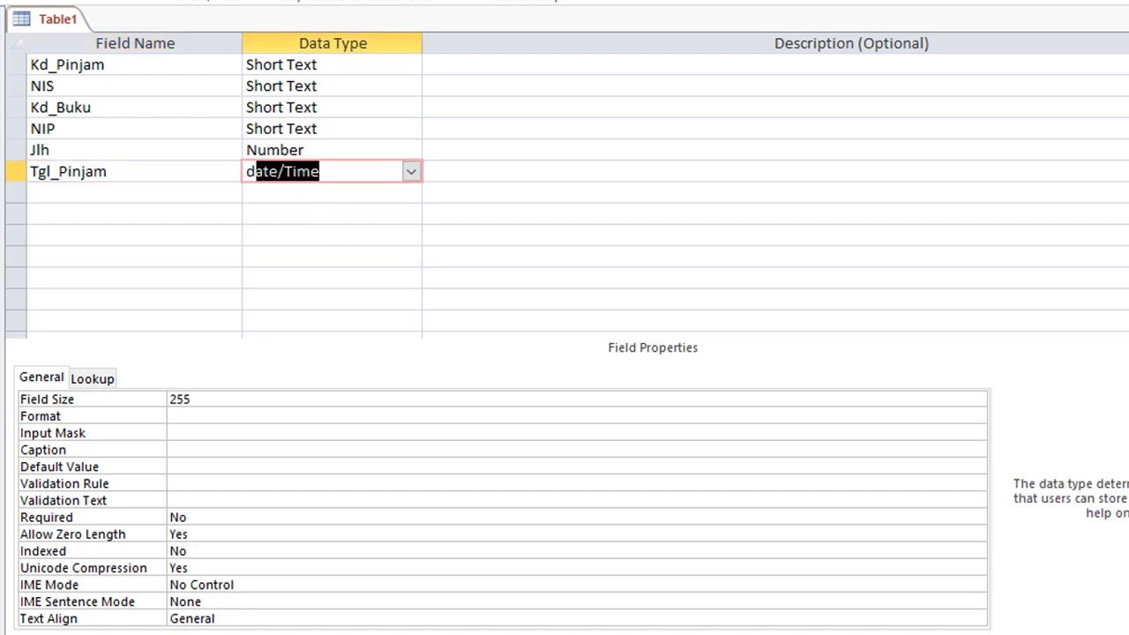
key(Tab)
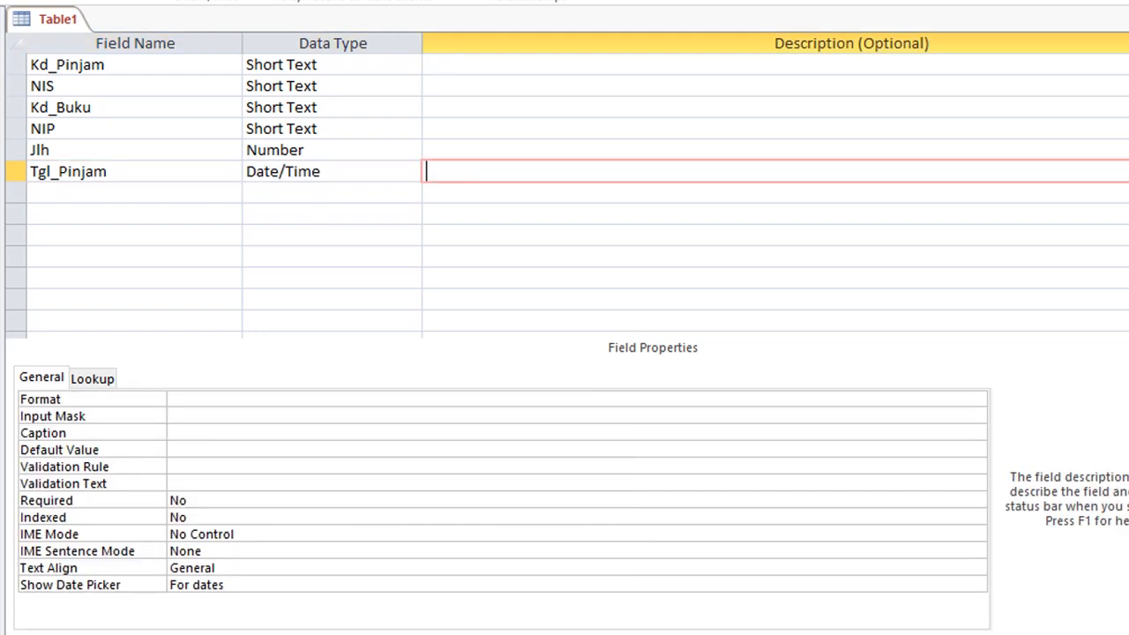
Set the Tgl_Pinjam field's Format property to Medium Date.
click(344, 173)
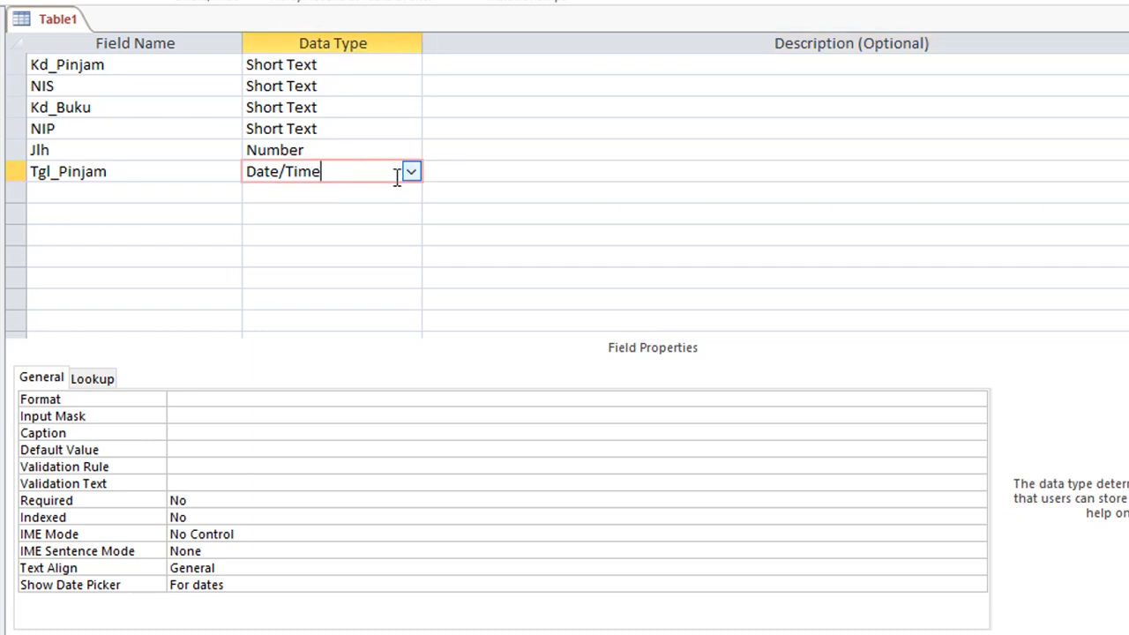
click(405, 401)
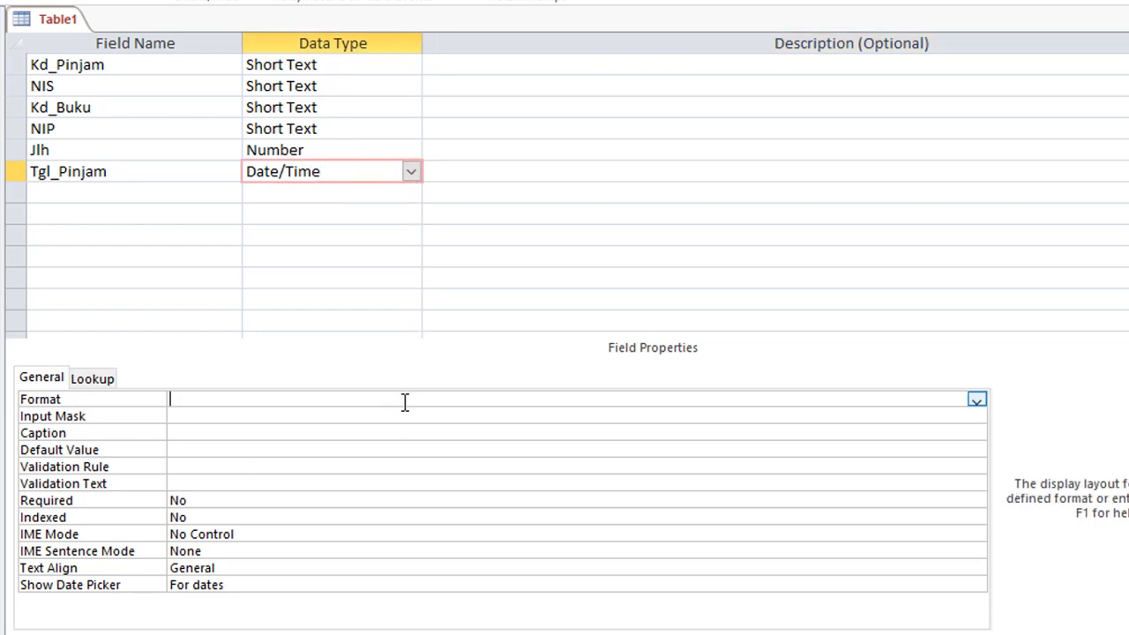
click(976, 401)
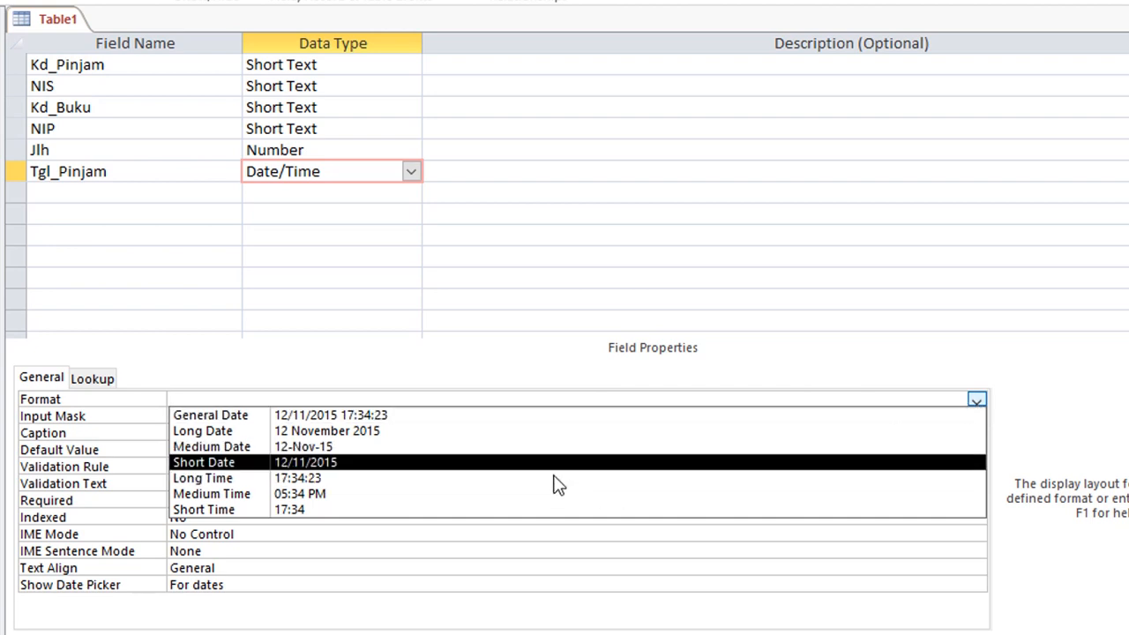
click(511, 450)
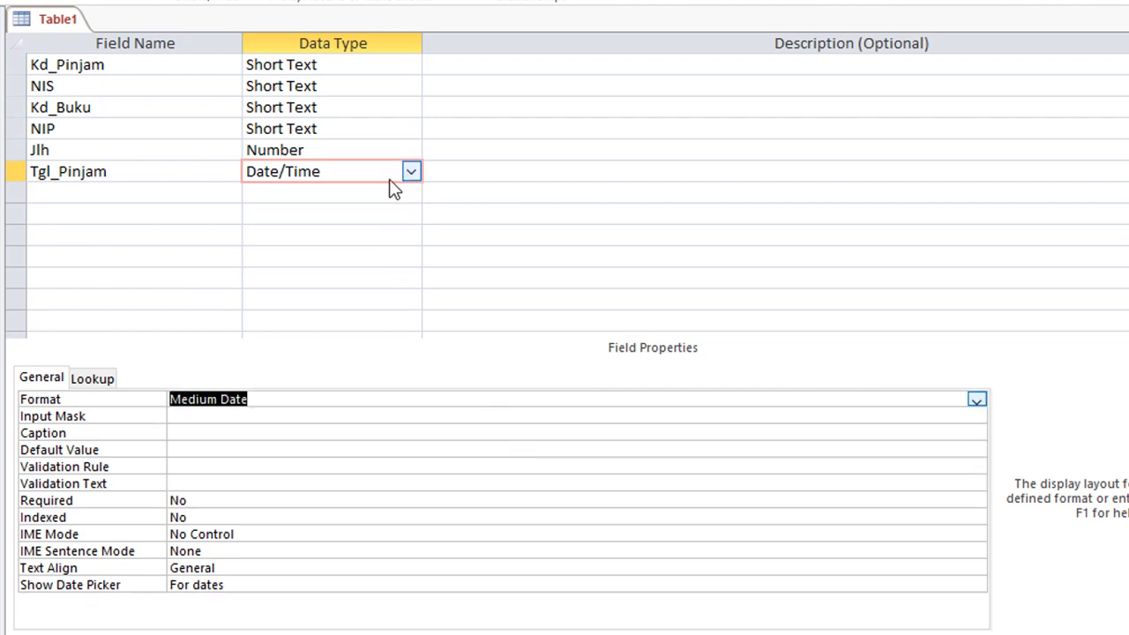
click(66, 194)
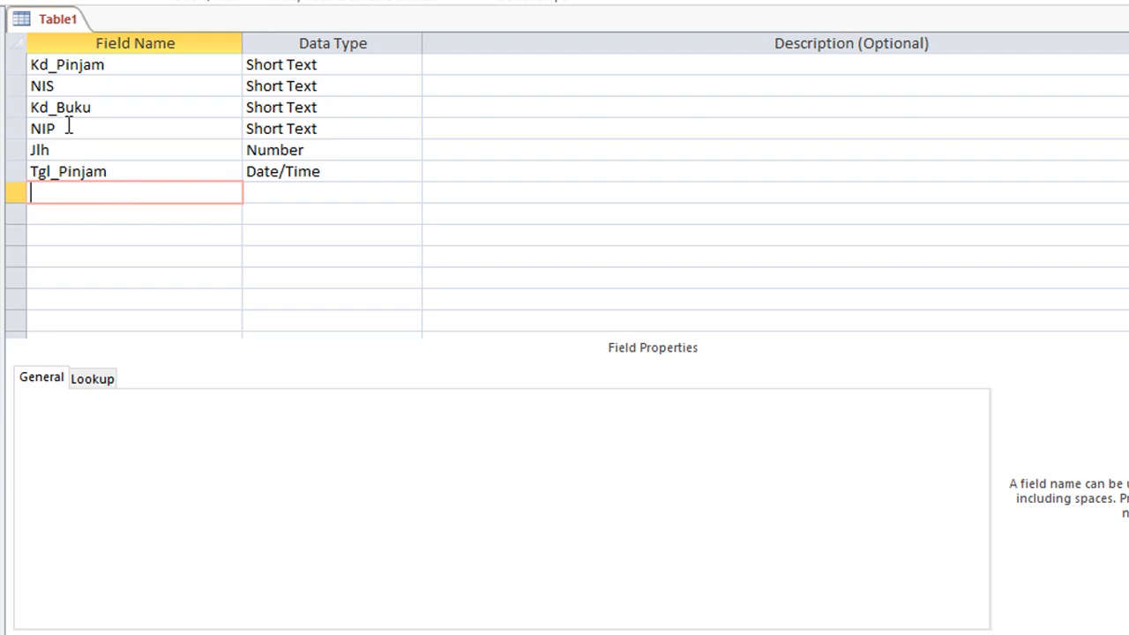
Make Kd_Pinjam the loan table's primary key.
click(150, 67)
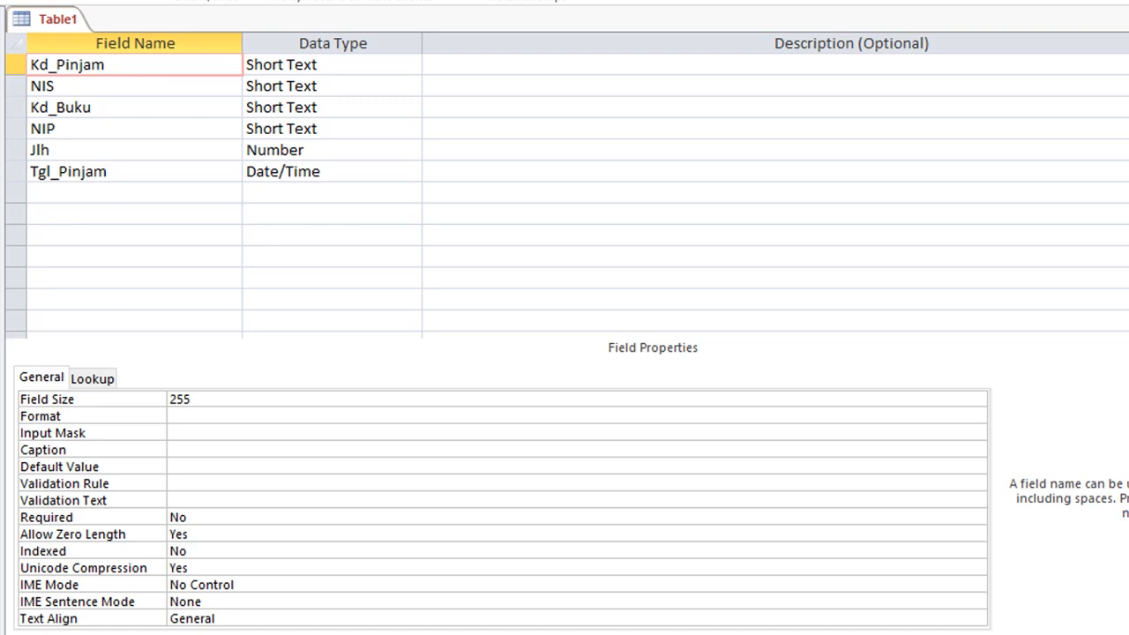
click(2, 1)
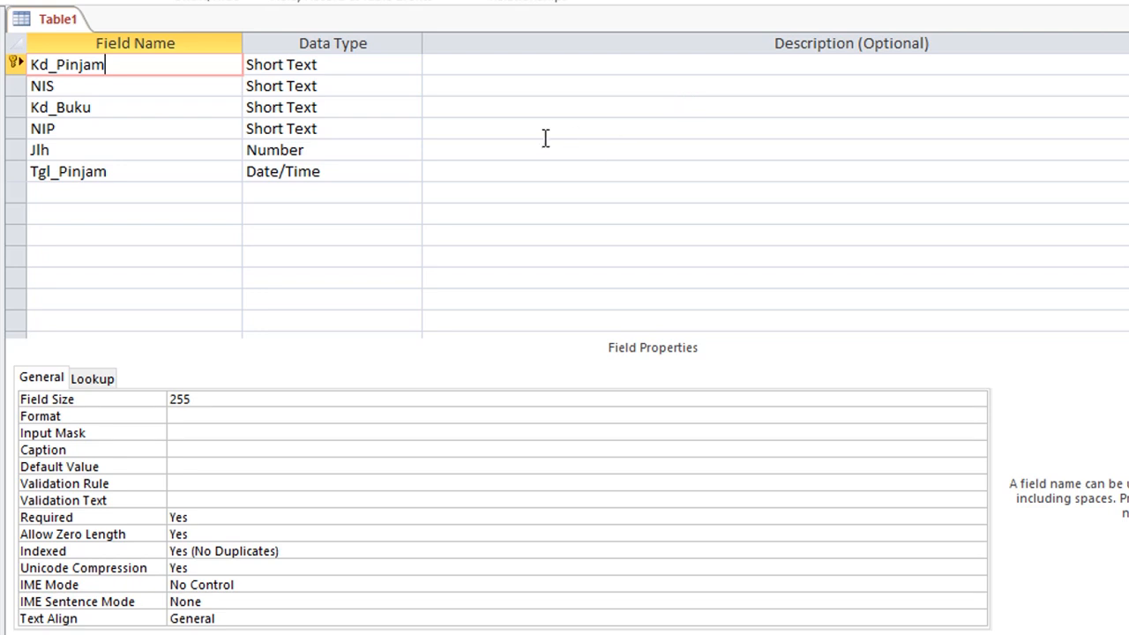
click(73, 130)
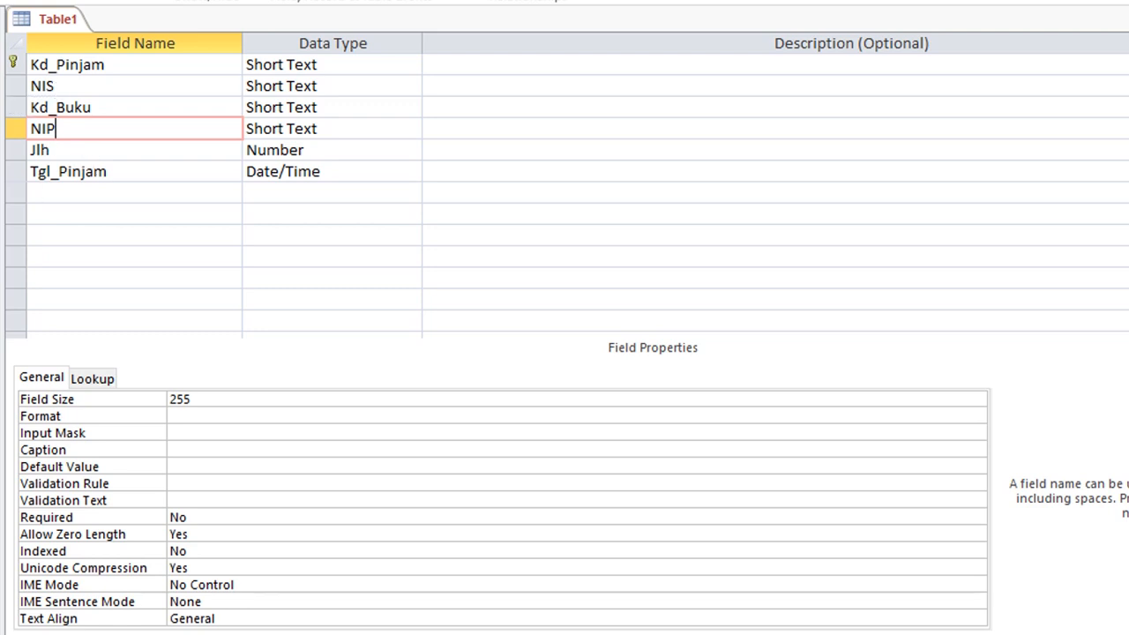
click(84, 90)
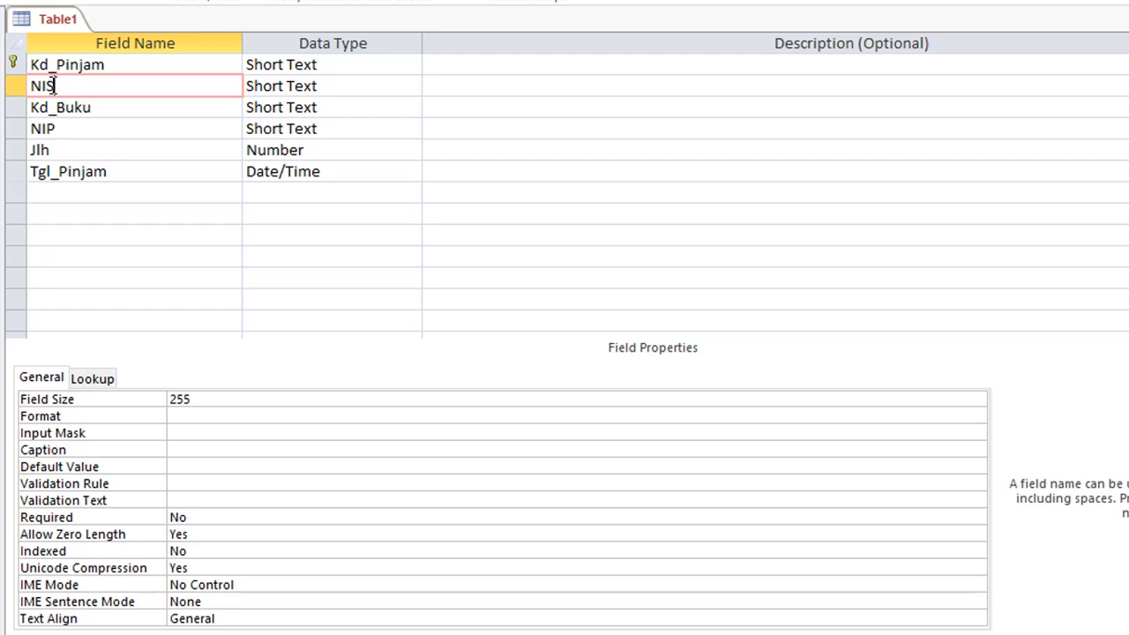
click(103, 109)
click(90, 132)
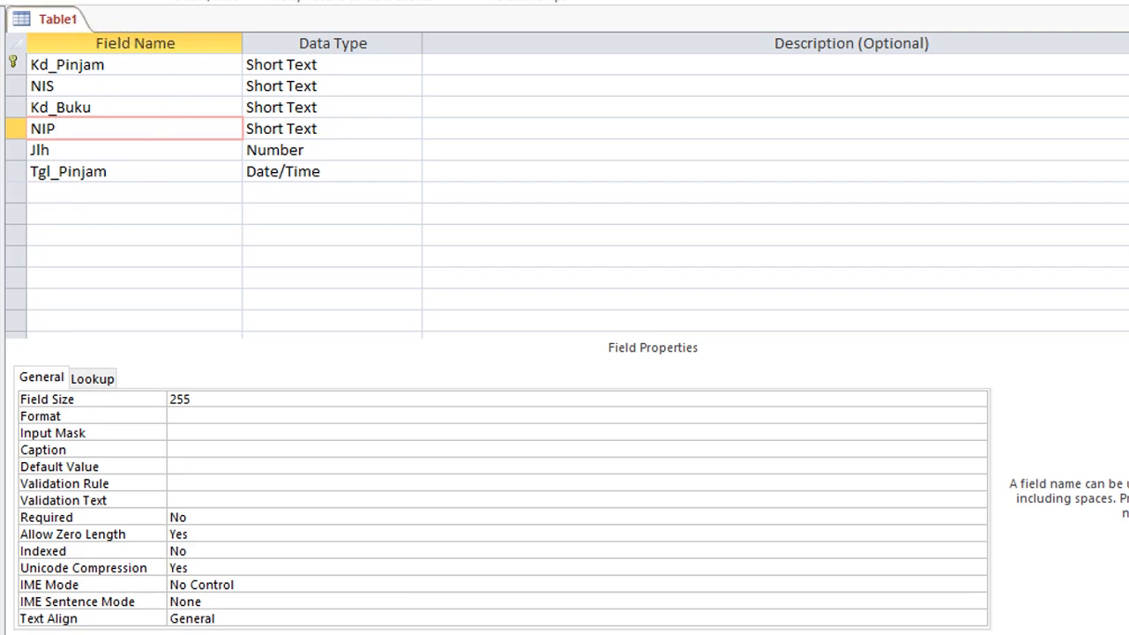
click(79, 89)
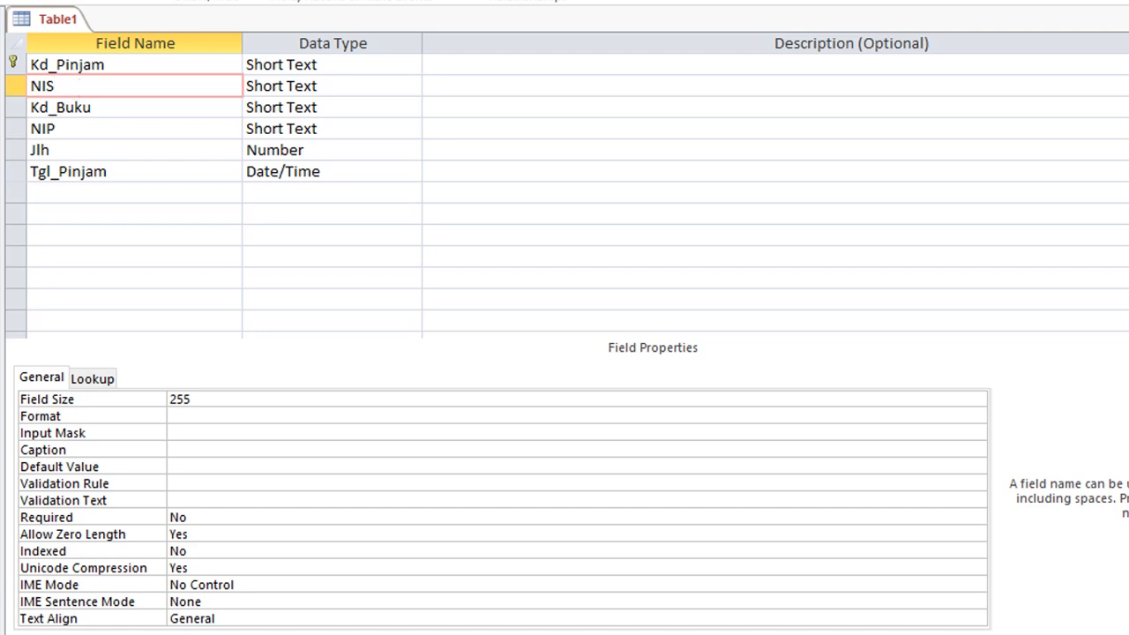
click(106, 104)
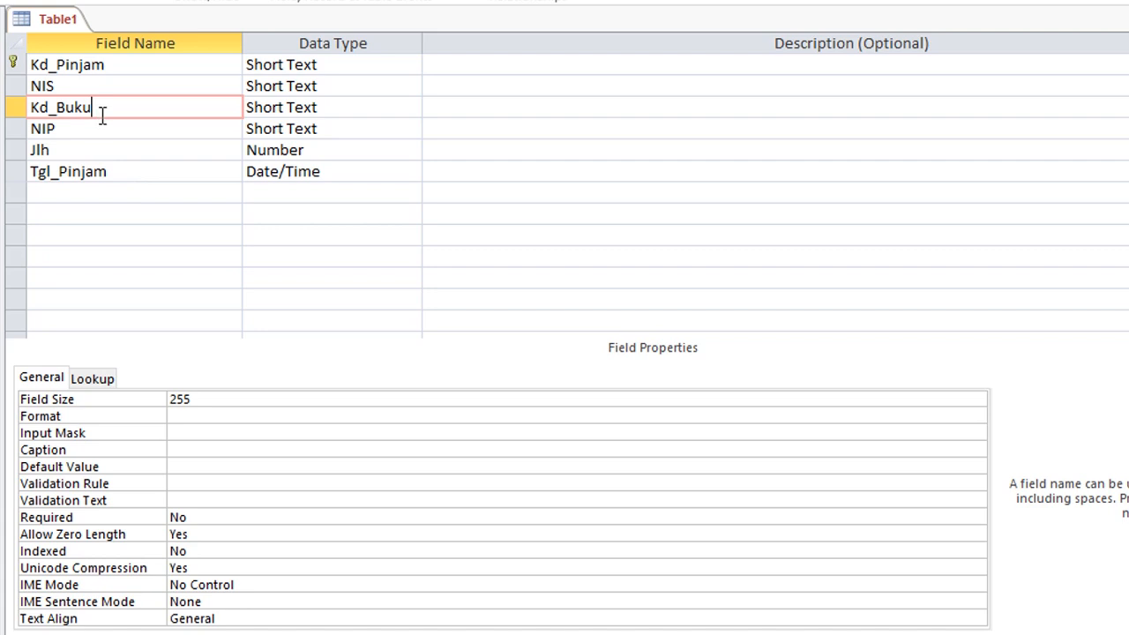
click(131, 195)
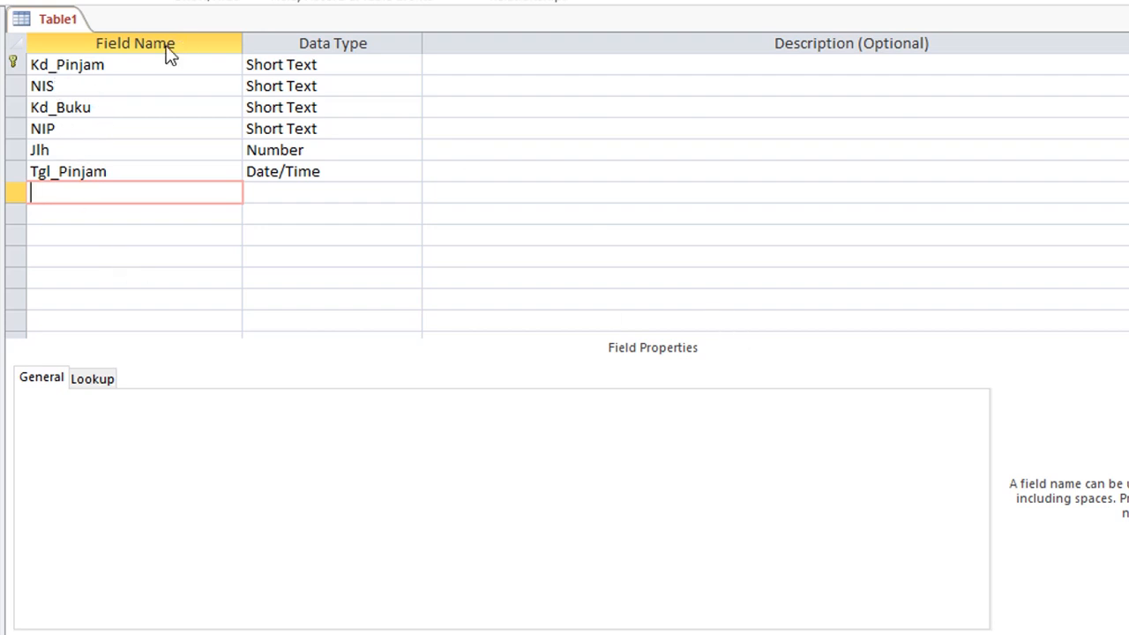
click(71, 85)
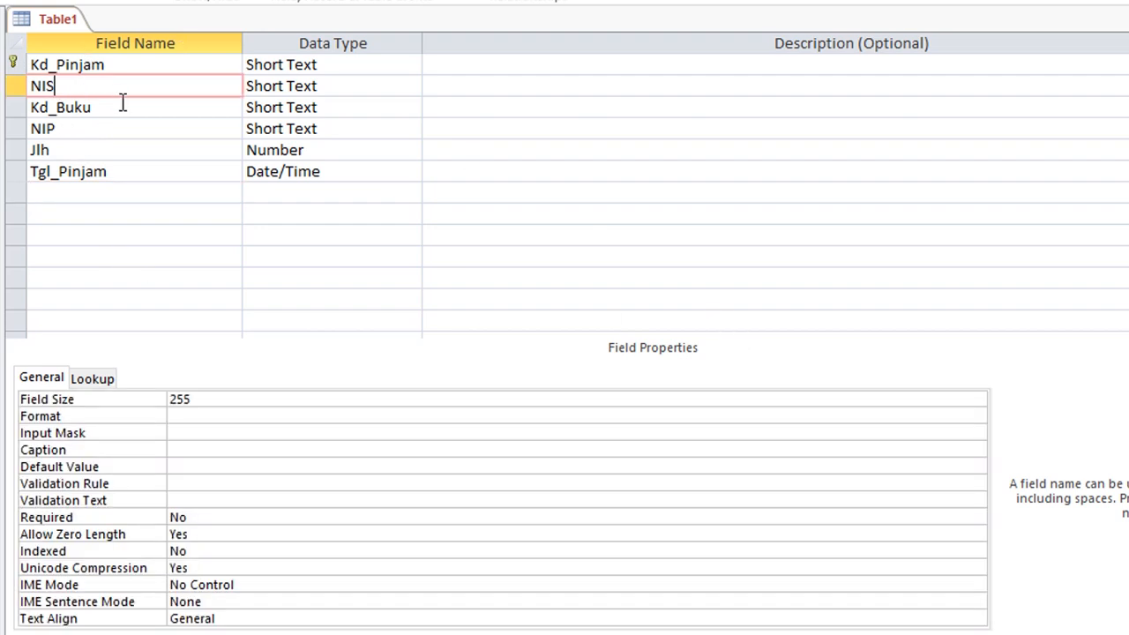
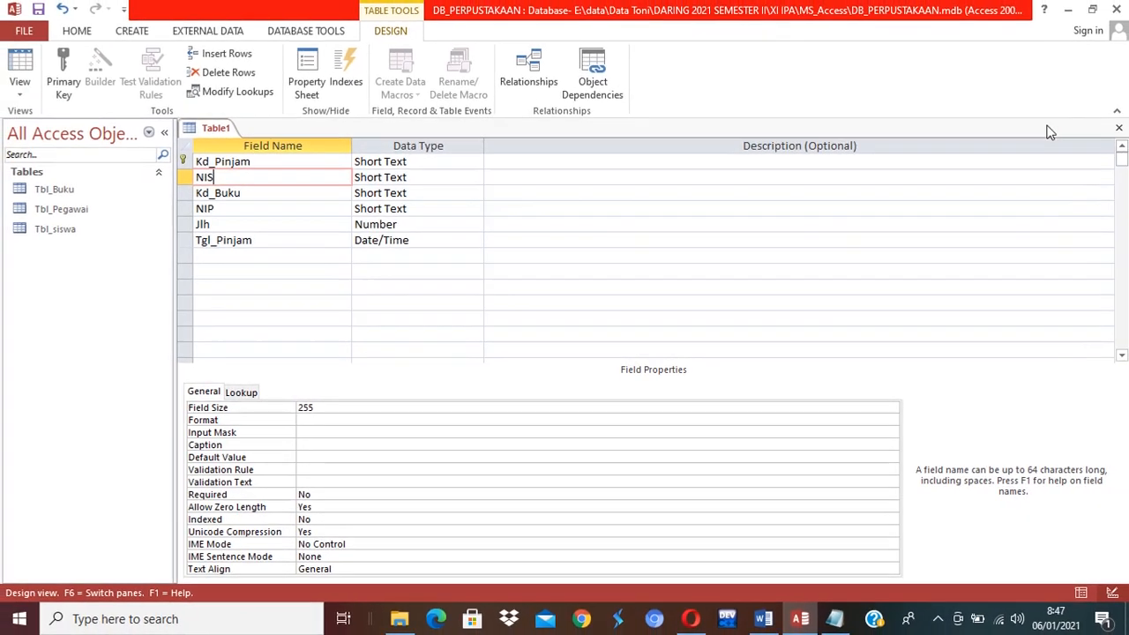
Close the loan table design and save it under the name Tbl_Pinjam.
click(1119, 129)
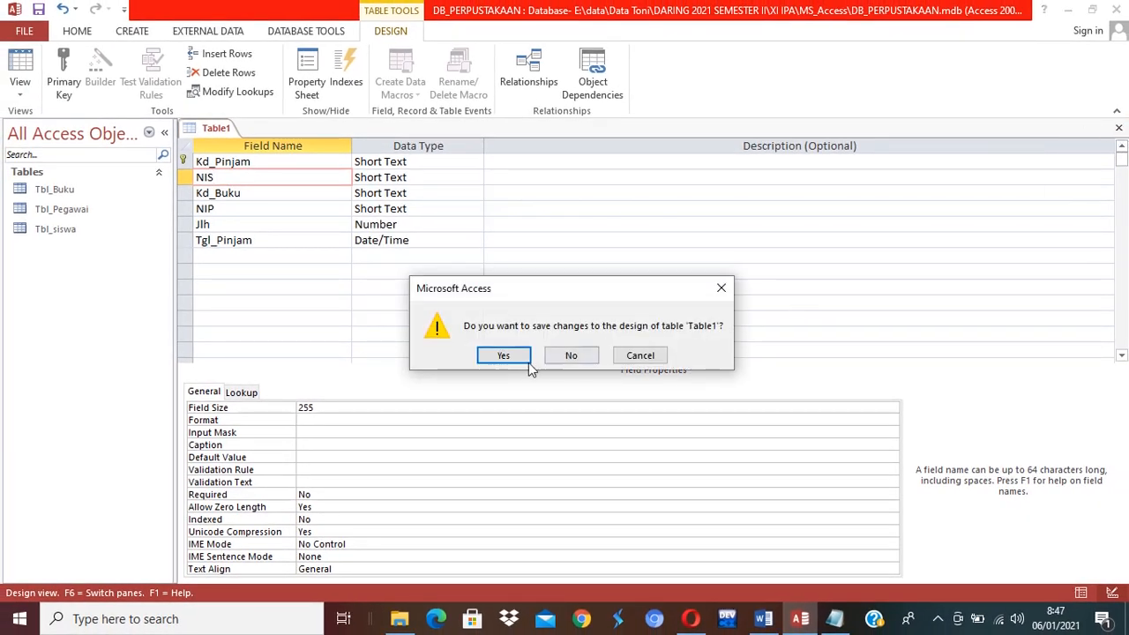
click(503, 354)
text(T)
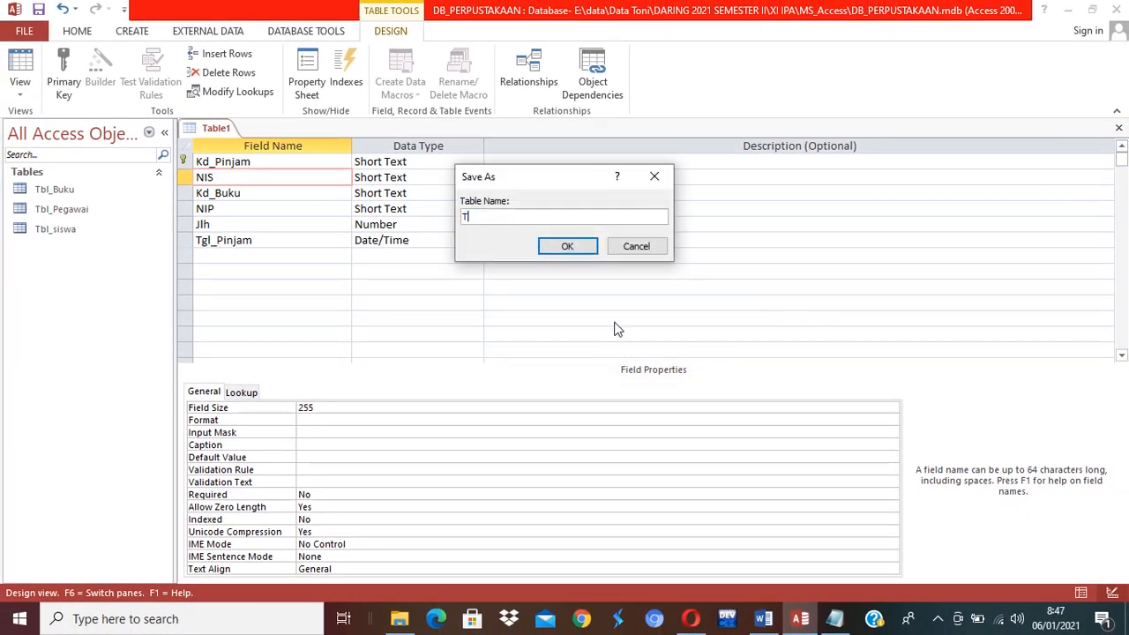
text(bl_Pinjam)
key(Return)
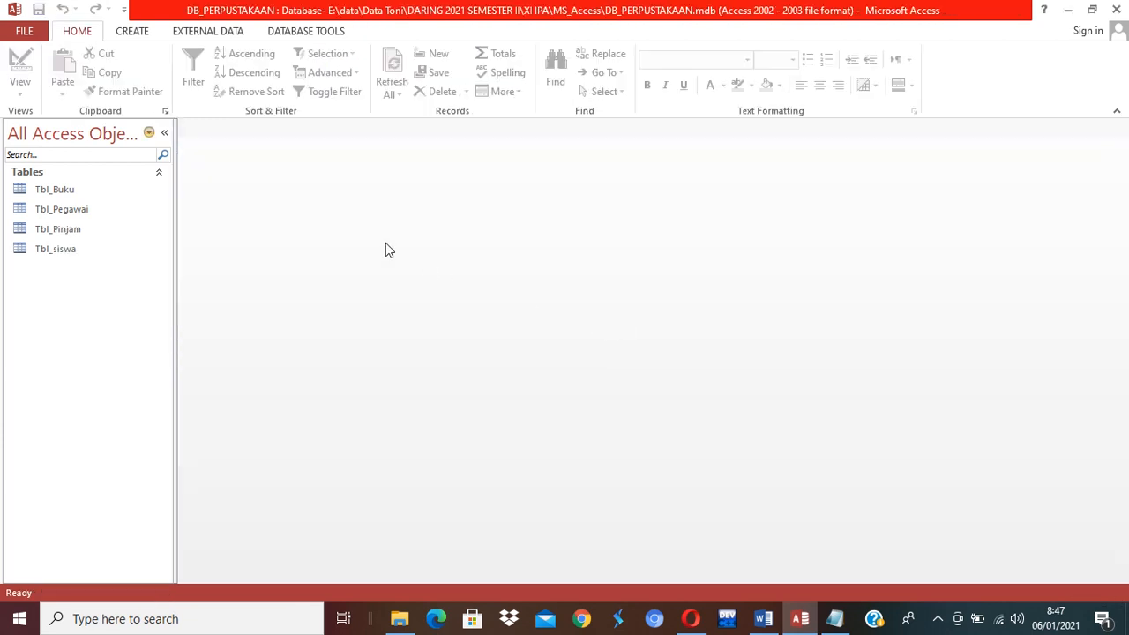
Open a blank table in Design view, discarding the unwanted datasheet table first.
click(134, 32)
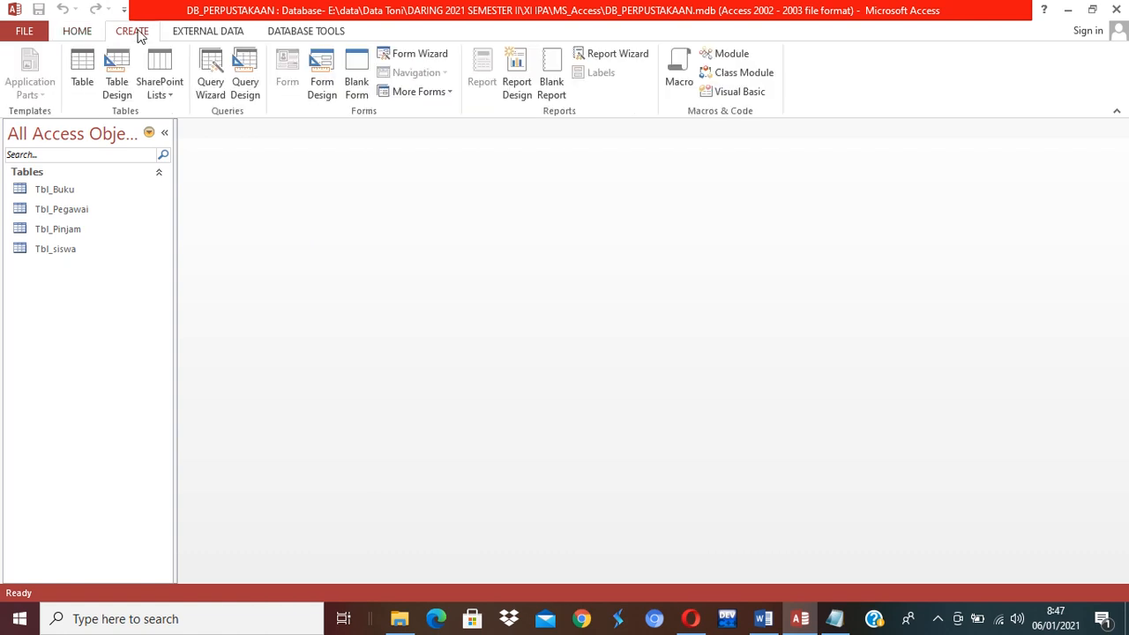
click(91, 76)
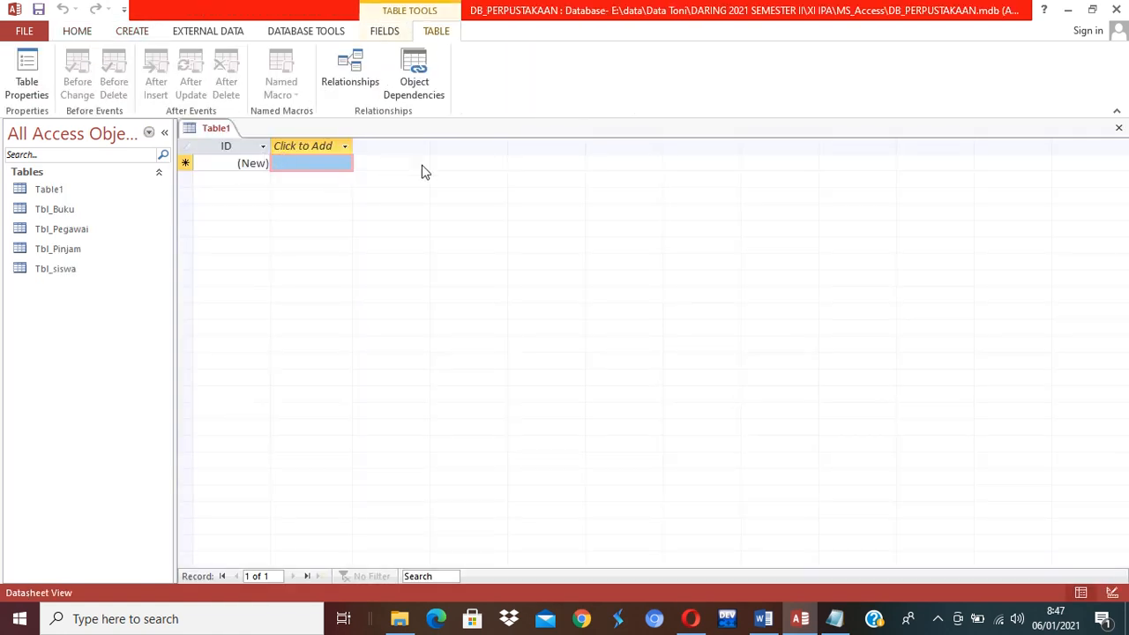
click(1118, 128)
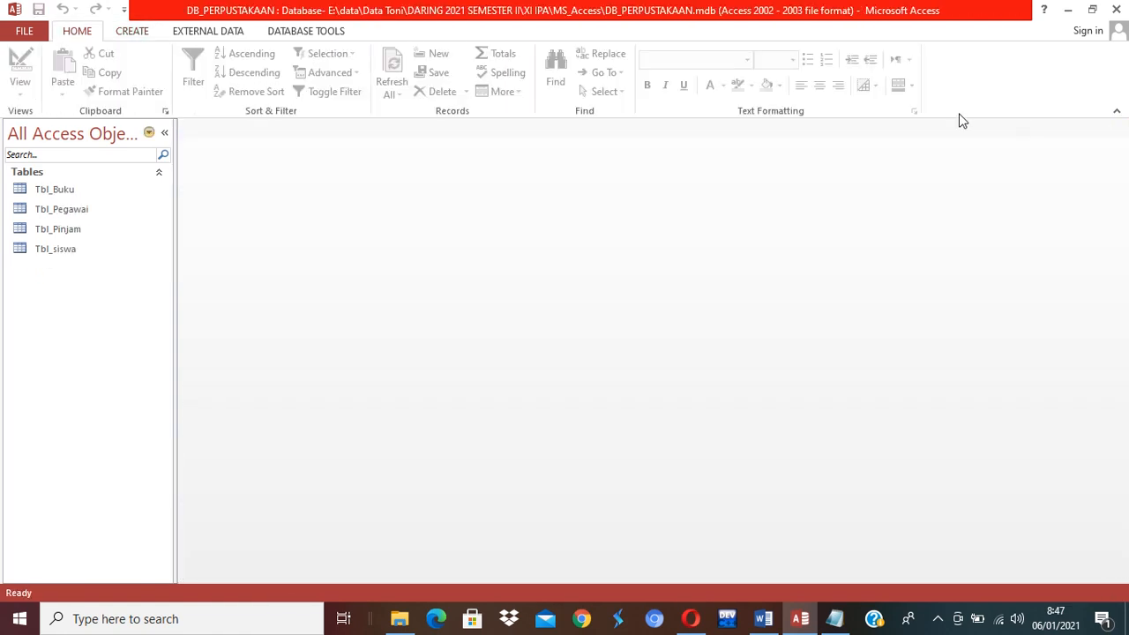
click(133, 32)
click(118, 70)
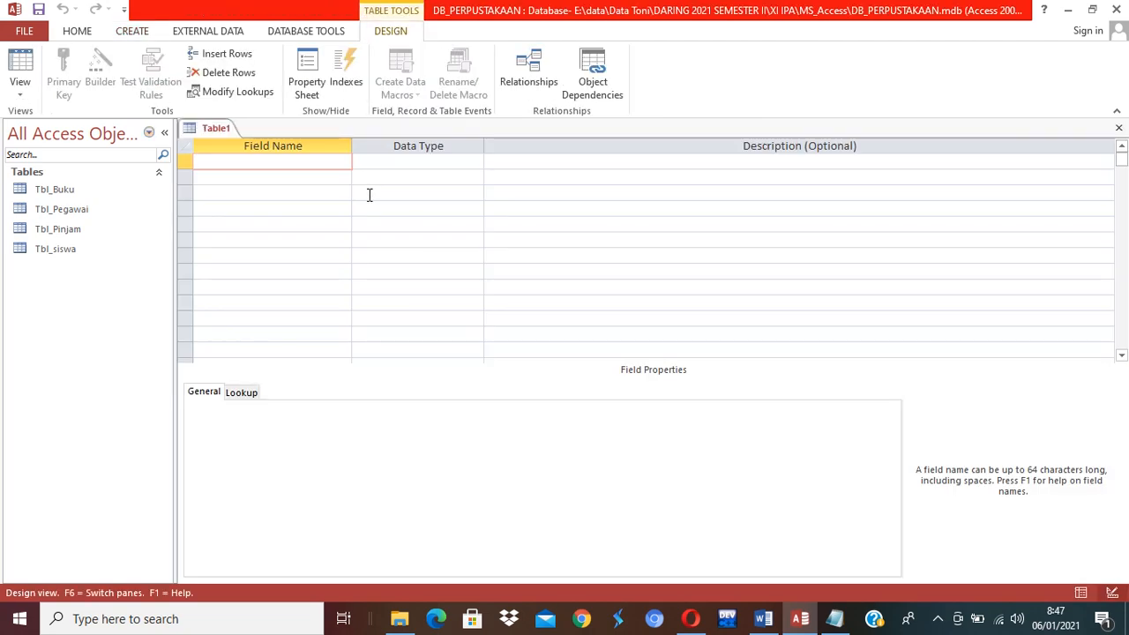
Name the first two fields Kd_Kembali and Kd_Pinjam, both Short Text.
text(kd_)
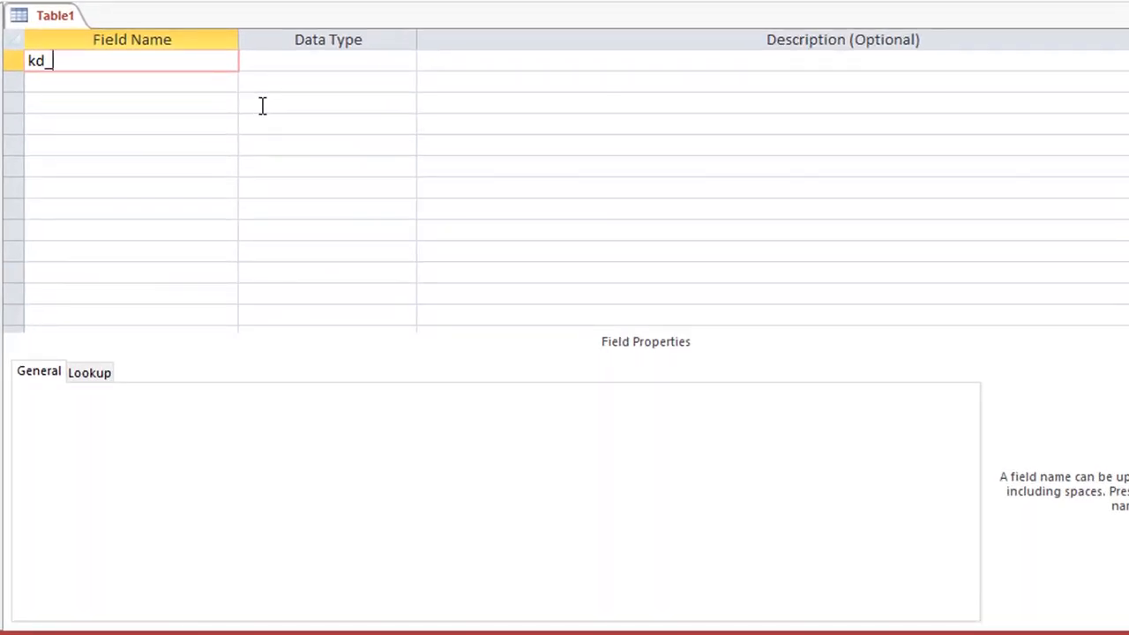
text(Ke)
key(BackSpace)
key(BackSpace)
key(BackSpace)
key(BackSpace)
key(BackSpace)
text(Kd_Kembal)
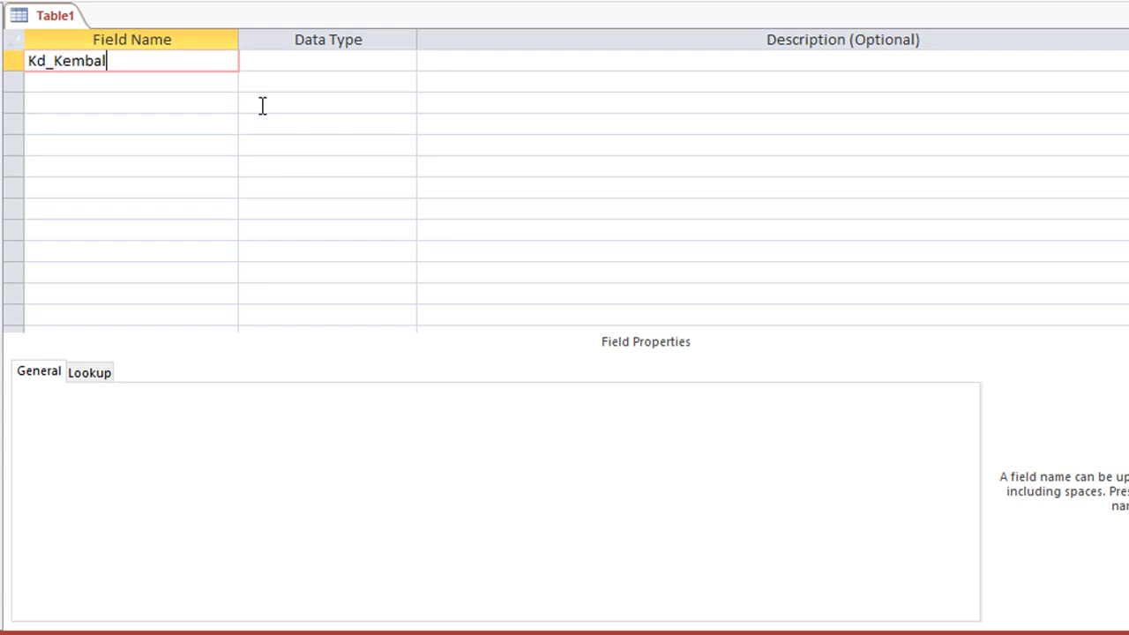
text(i)
key(Tab)
key(Tab)
key(Tab)
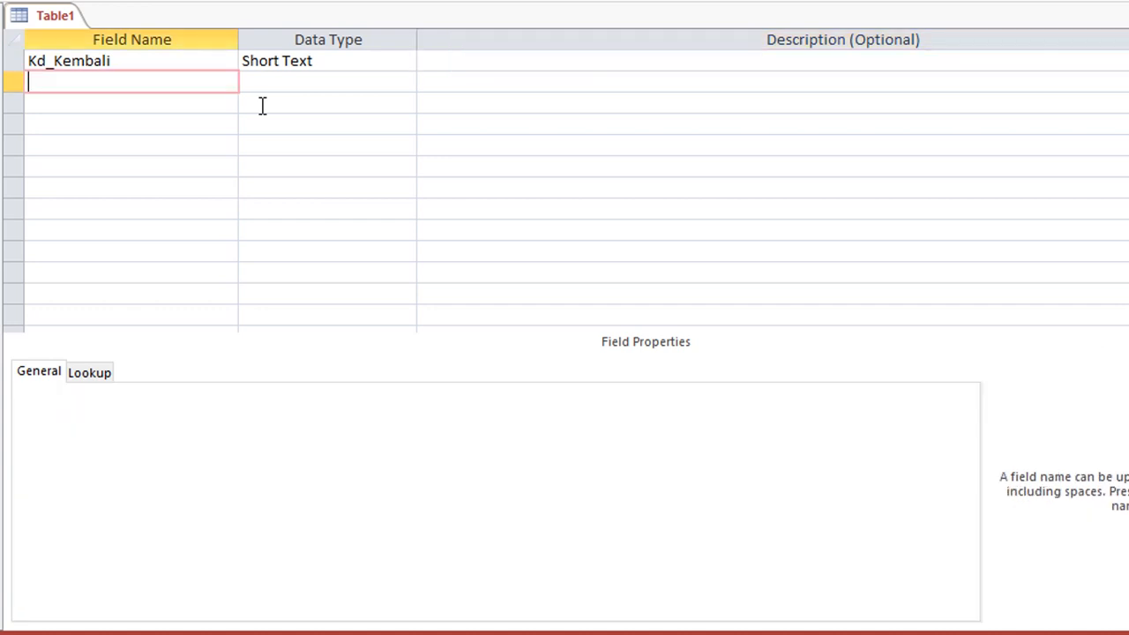
text(Kd_Pinjam)
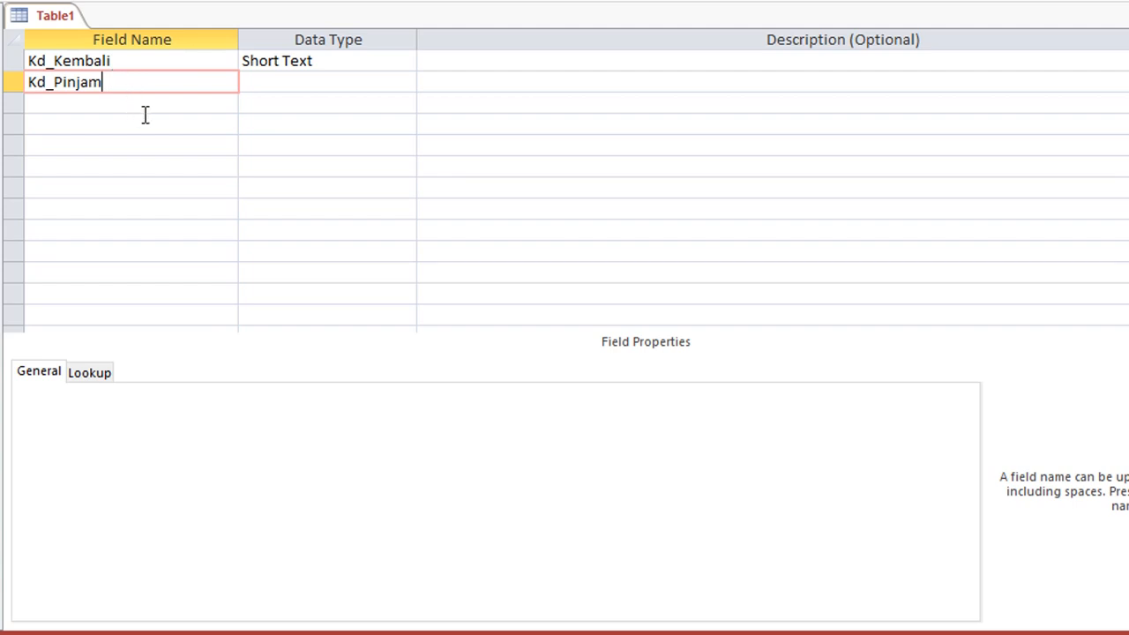
click(111, 120)
click(114, 86)
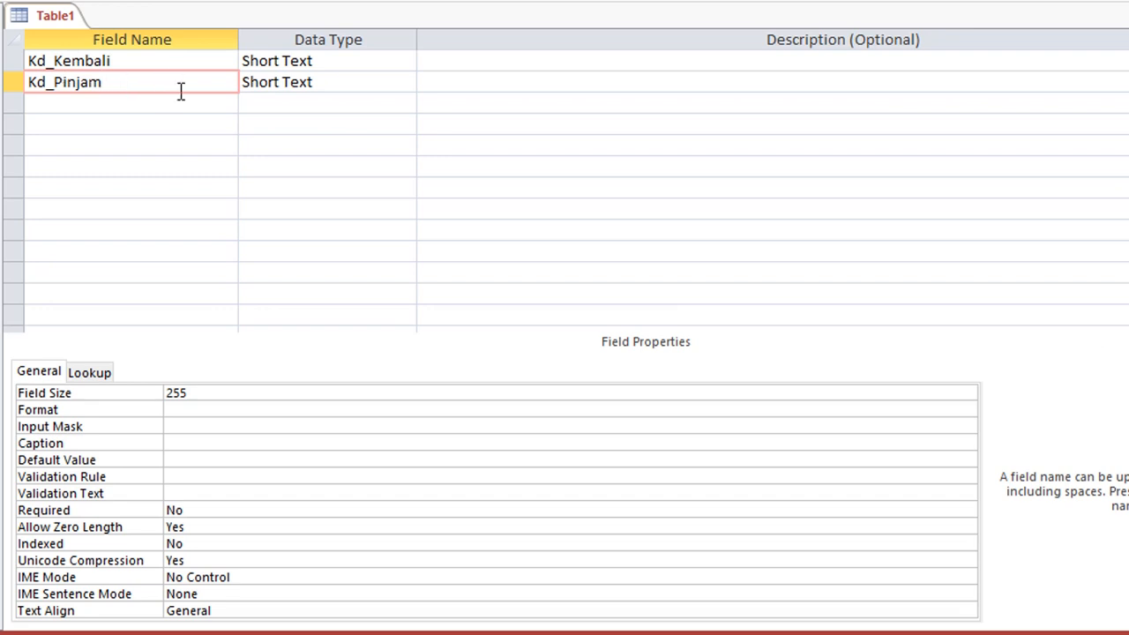
Add a tgl_kembali field with the Date/Time data type.
click(121, 104)
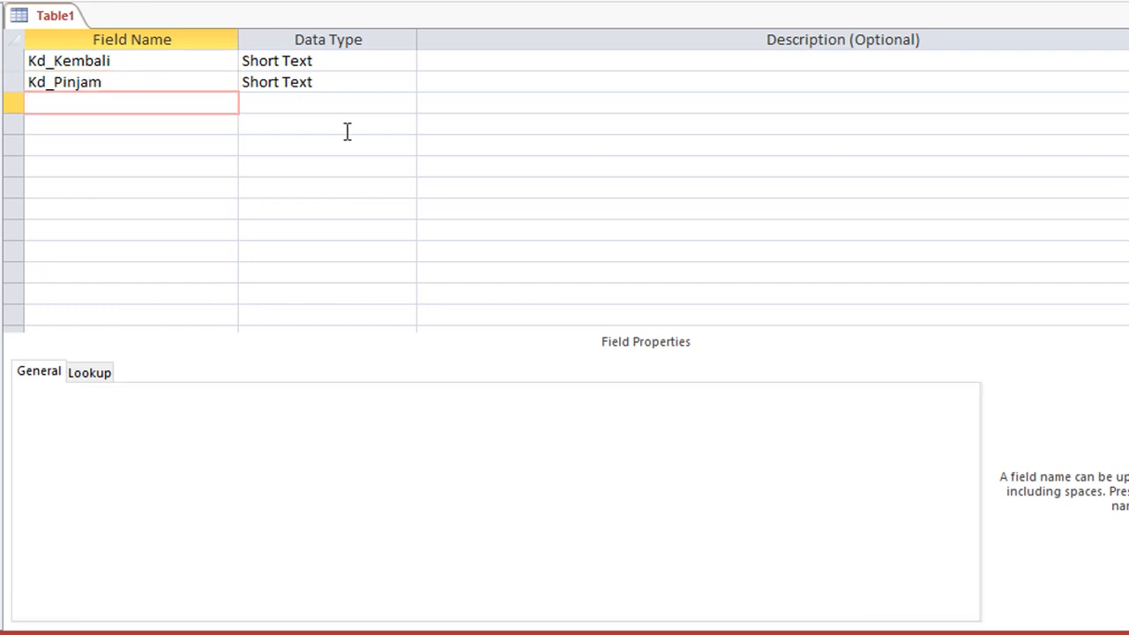
text(tgl_kemba)
key(BackSpace)
text(kembali)
key(Tab)
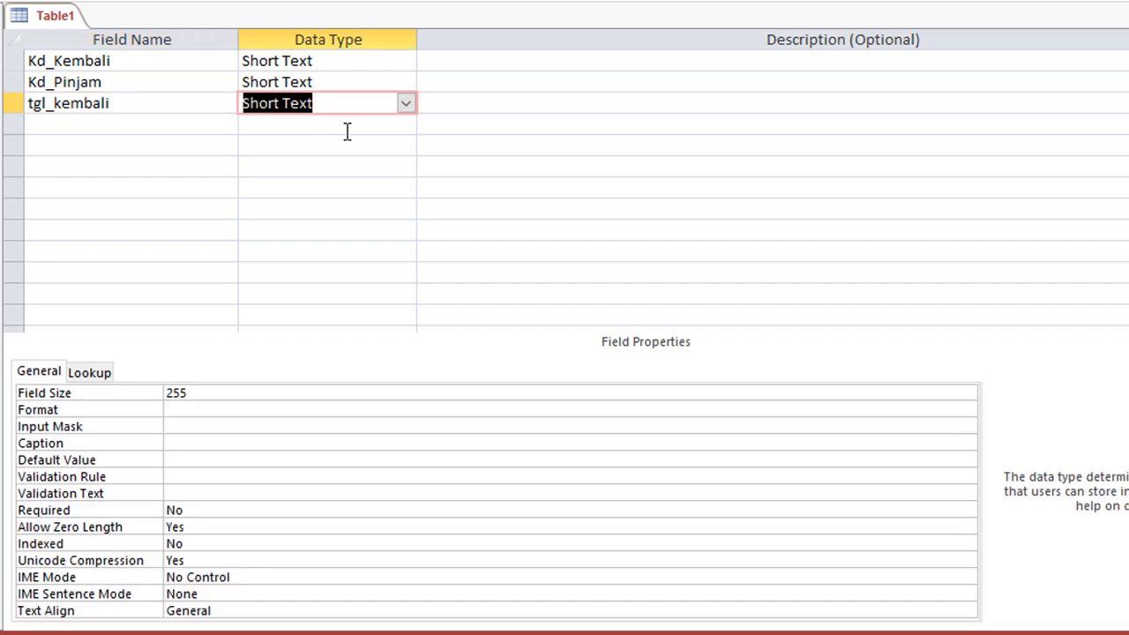
text(date/Time)
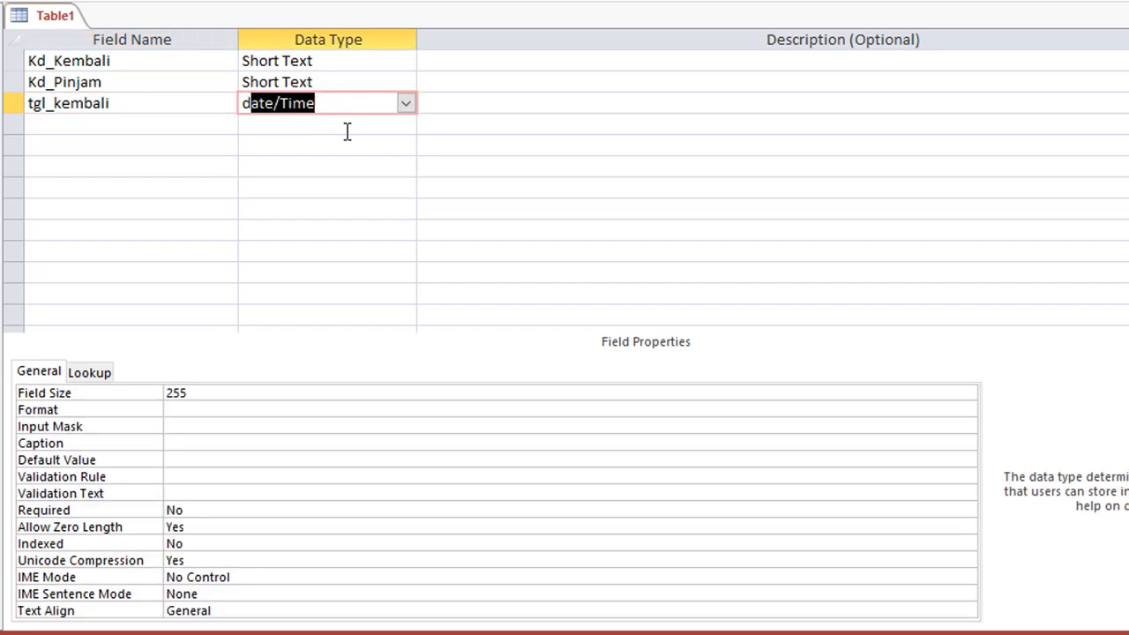
key(Tab)
key(Tab)
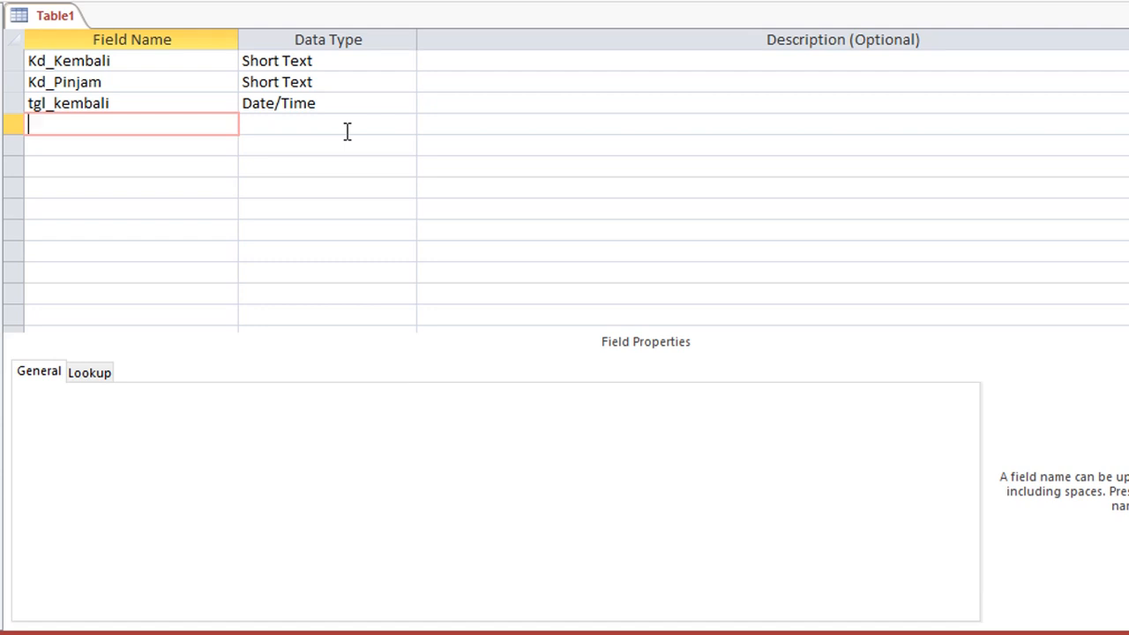
Add Jlh as a Number field and enter Sanksi in the row below.
text(Sanksi)
key(Tab)
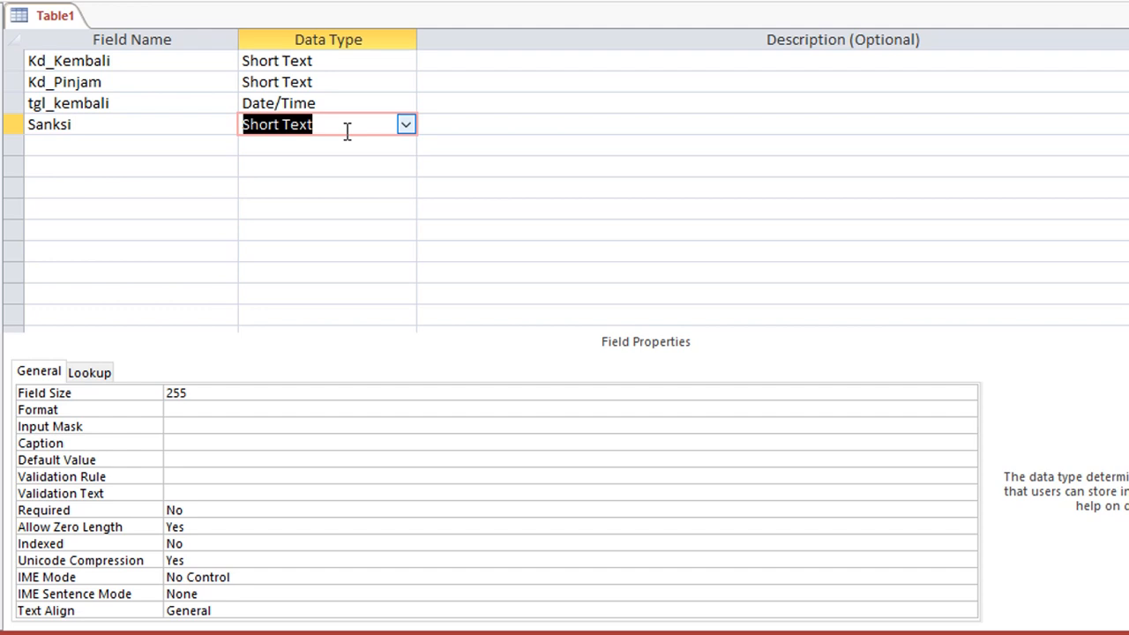
click(94, 141)
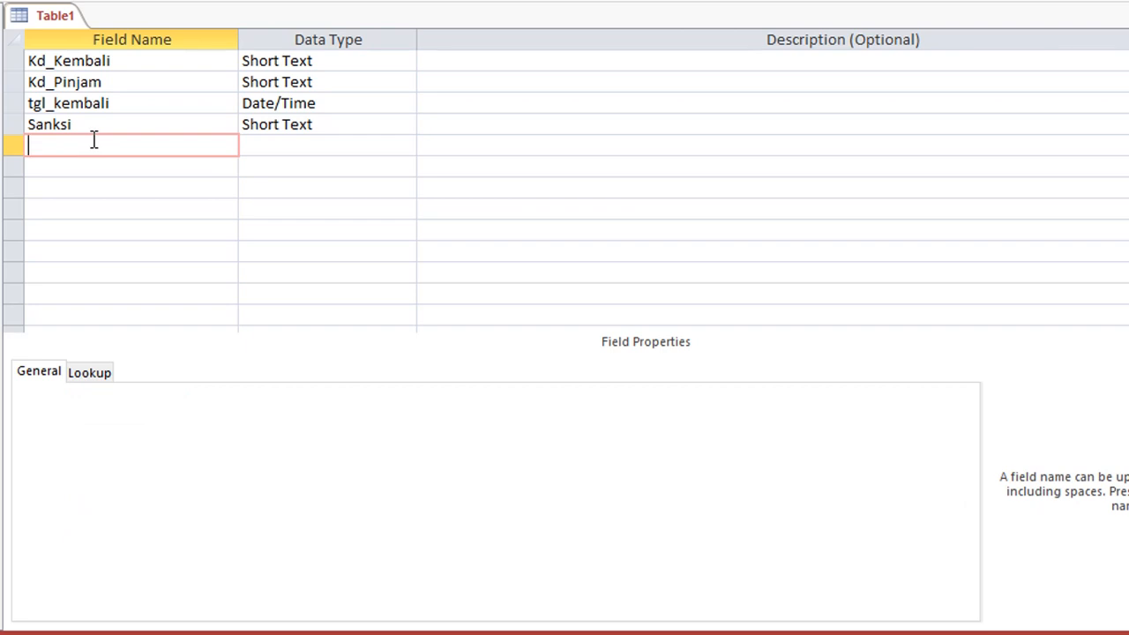
click(93, 122)
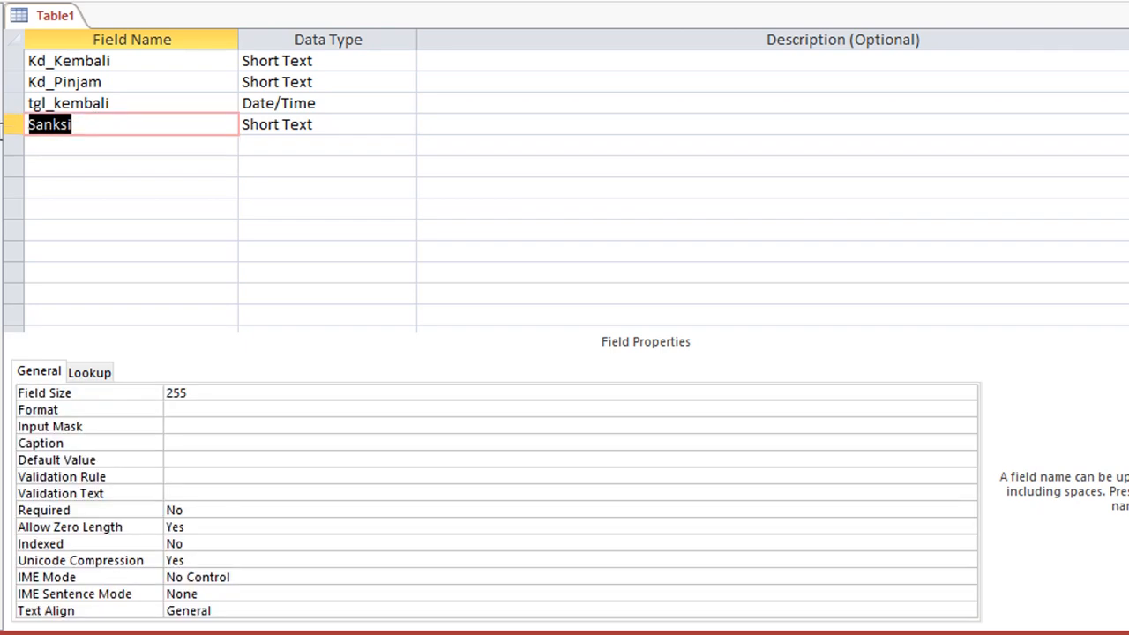
text(Jlh_)
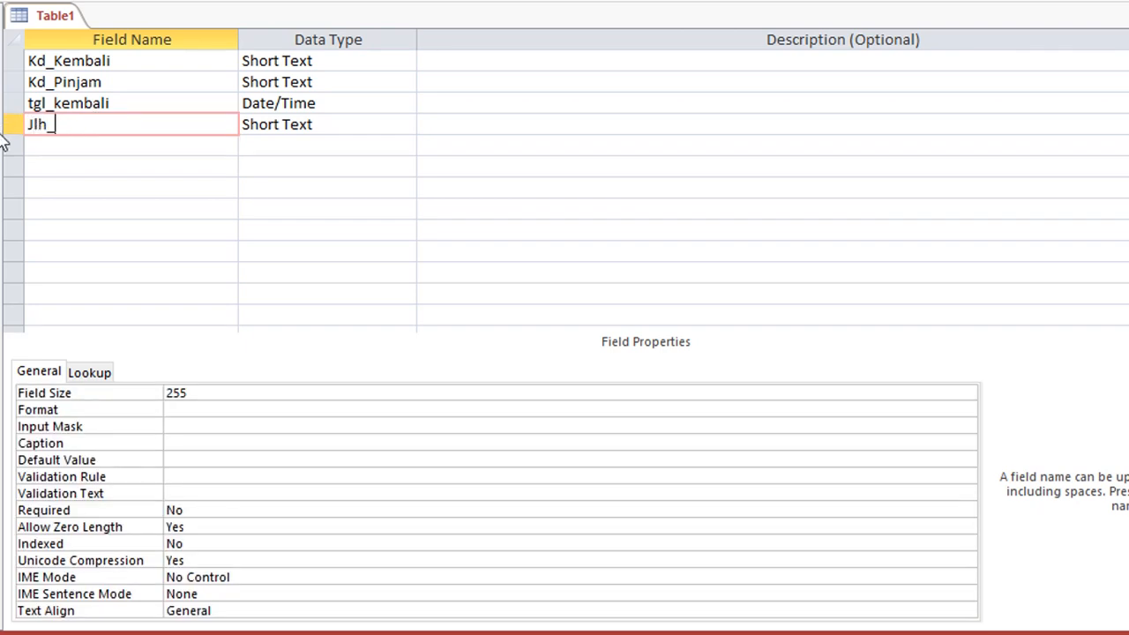
key(BackSpace)
key(Tab)
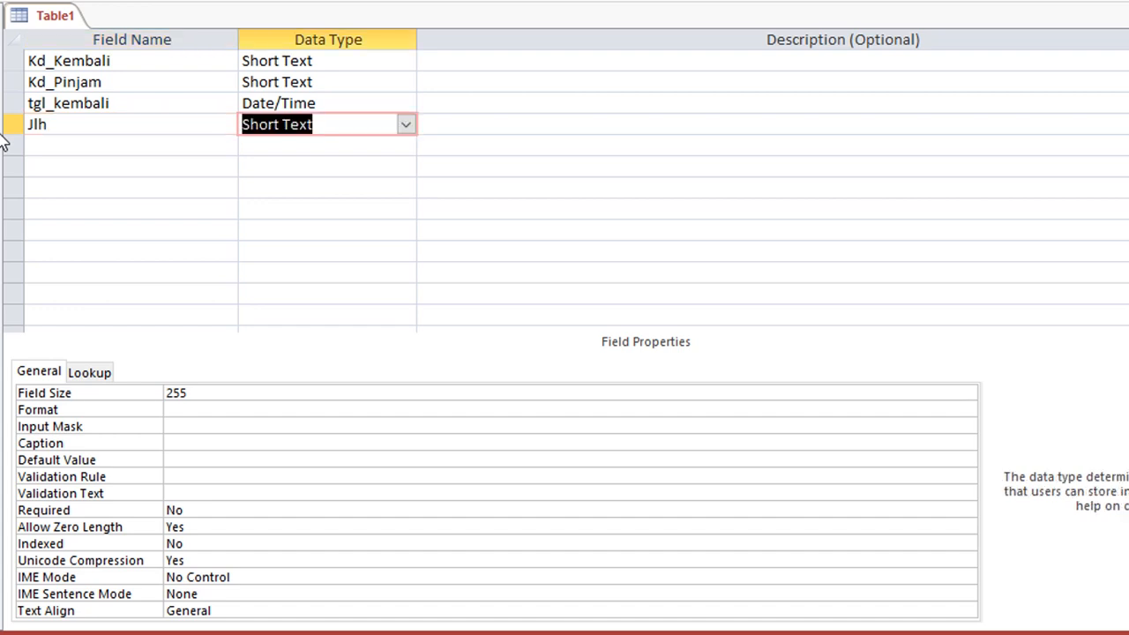
text(number)
key(Tab)
key(Tab)
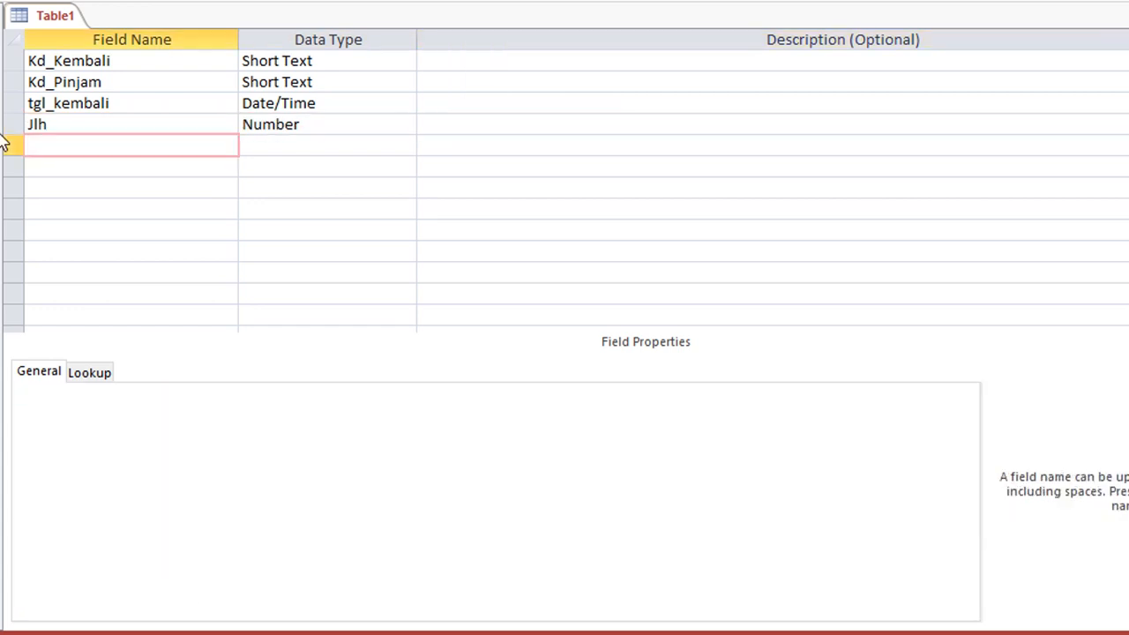
text(Sanksi)
key(Tab)
Make Kd_Kembali the primary key and save the table as Tbl_Kembali.
click(132, 70)
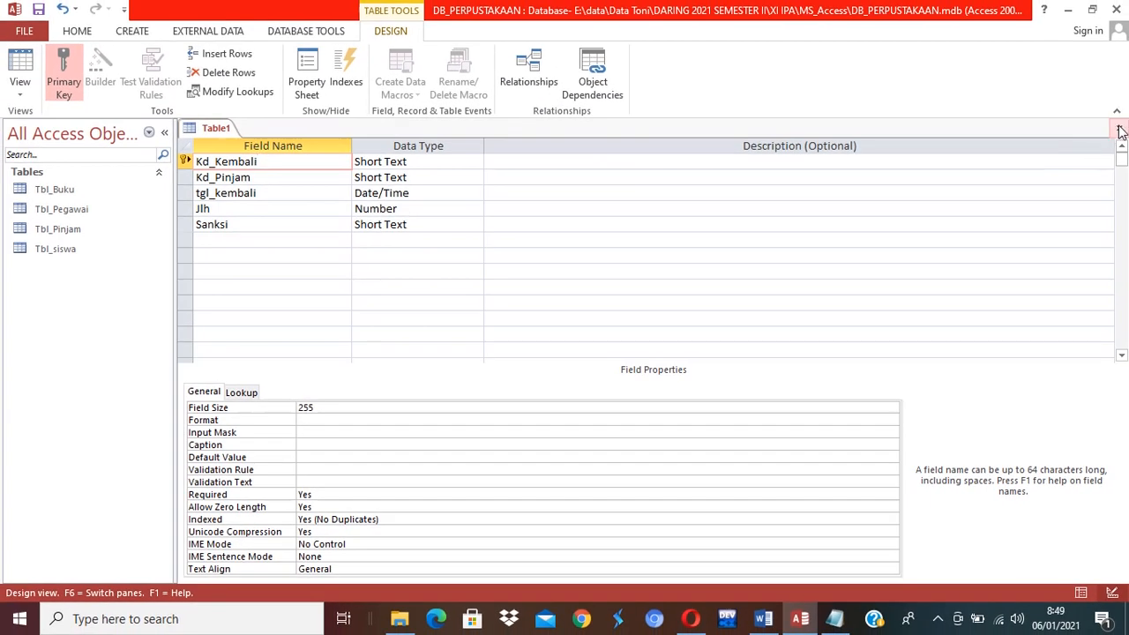
click(1119, 129)
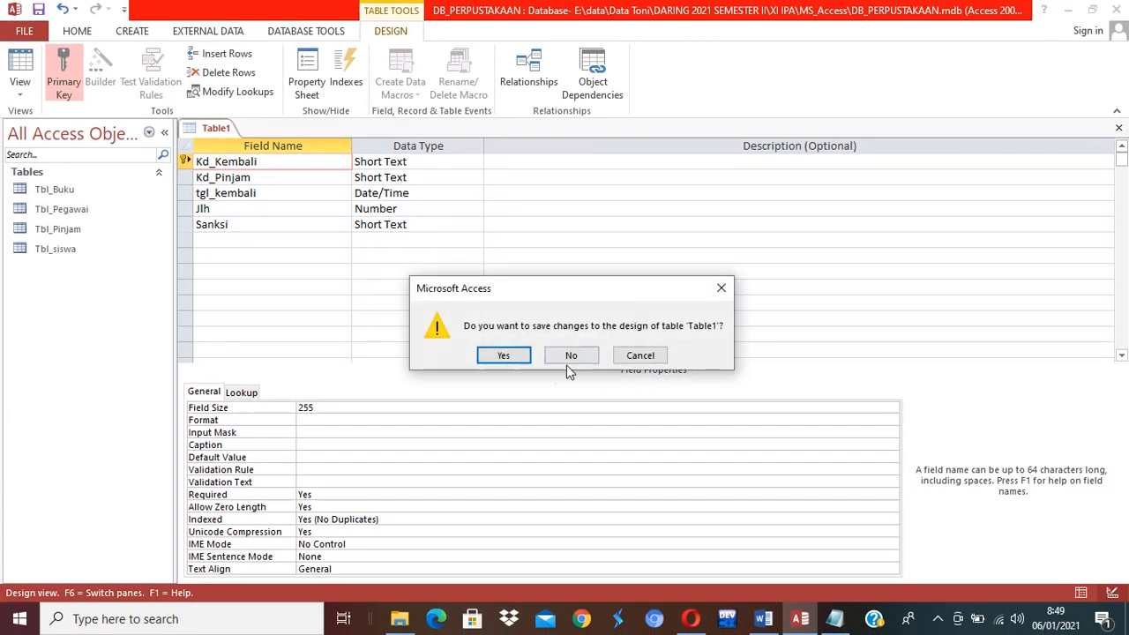
click(515, 358)
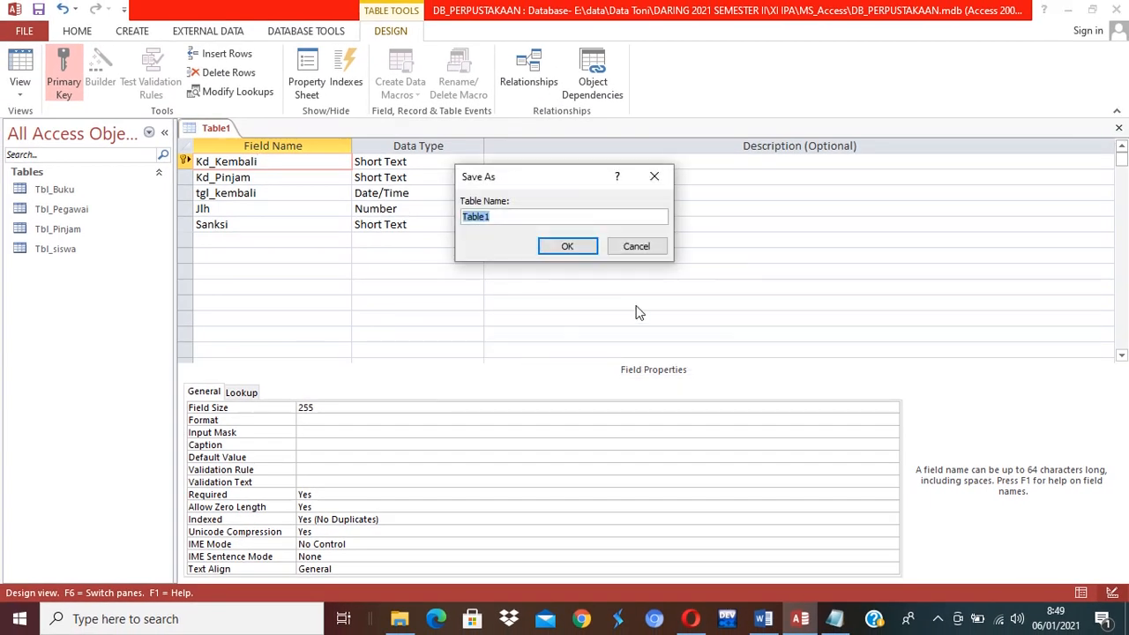
text(Tbl_Kembali)
key(Return)
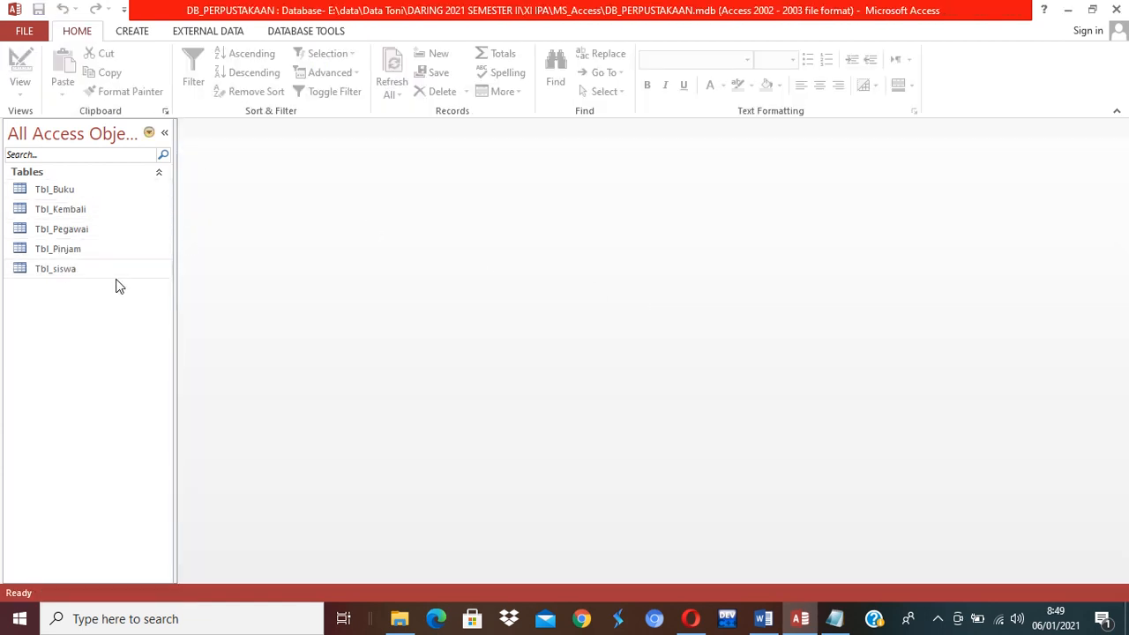
click(67, 191)
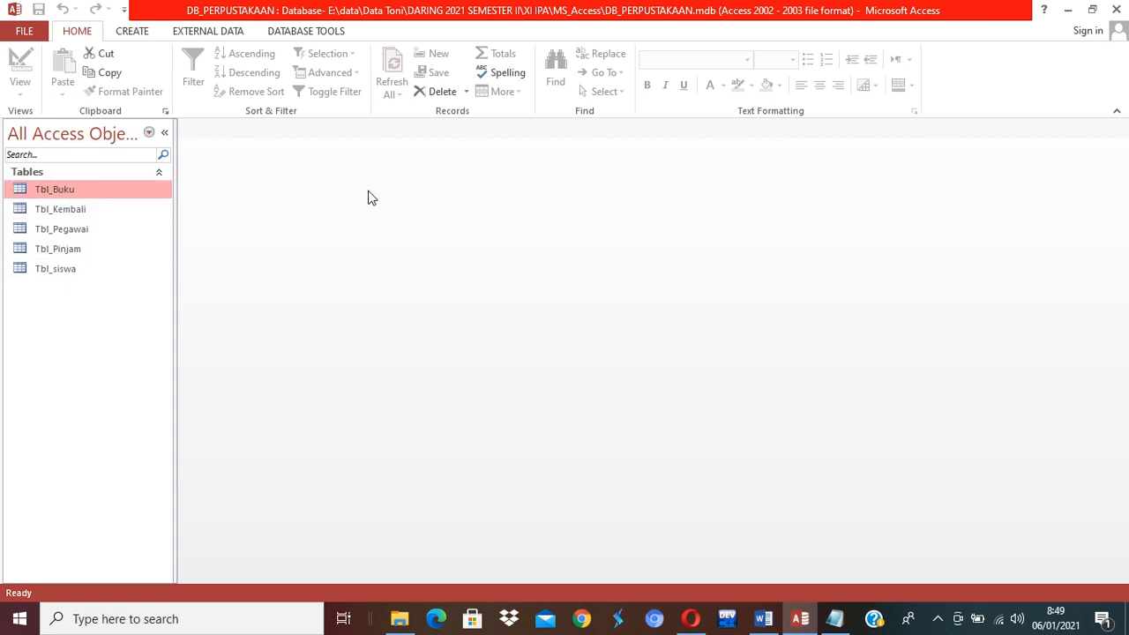
double_click(52, 192)
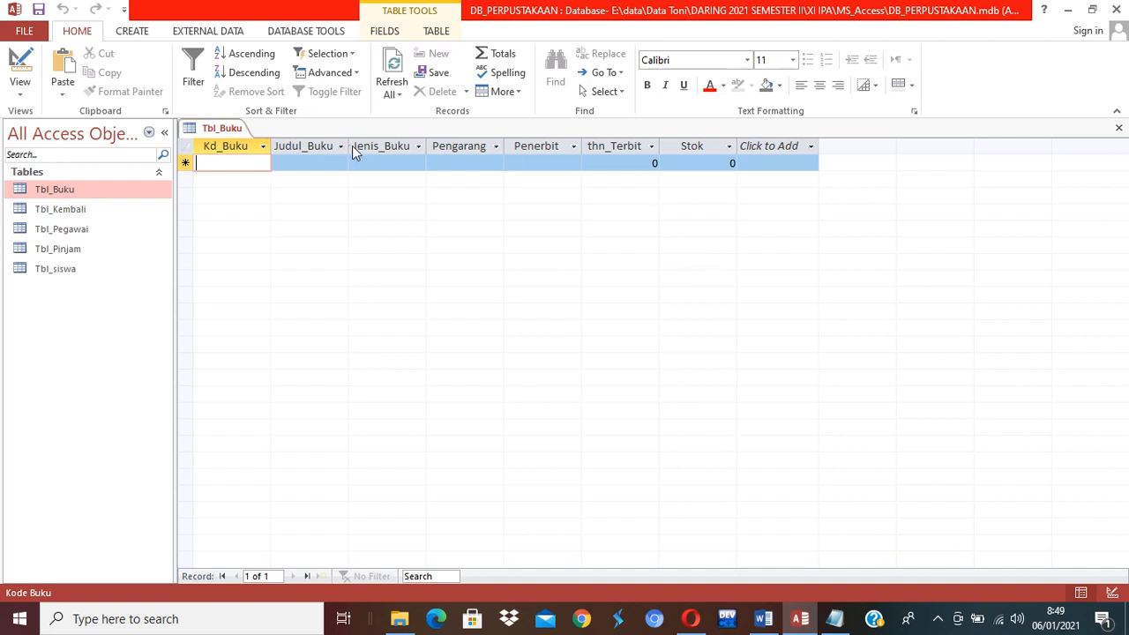
click(1118, 130)
Open Tbl_siswa and enter NIS 11011 with the student's name, widening the Nama column.
double_click(80, 272)
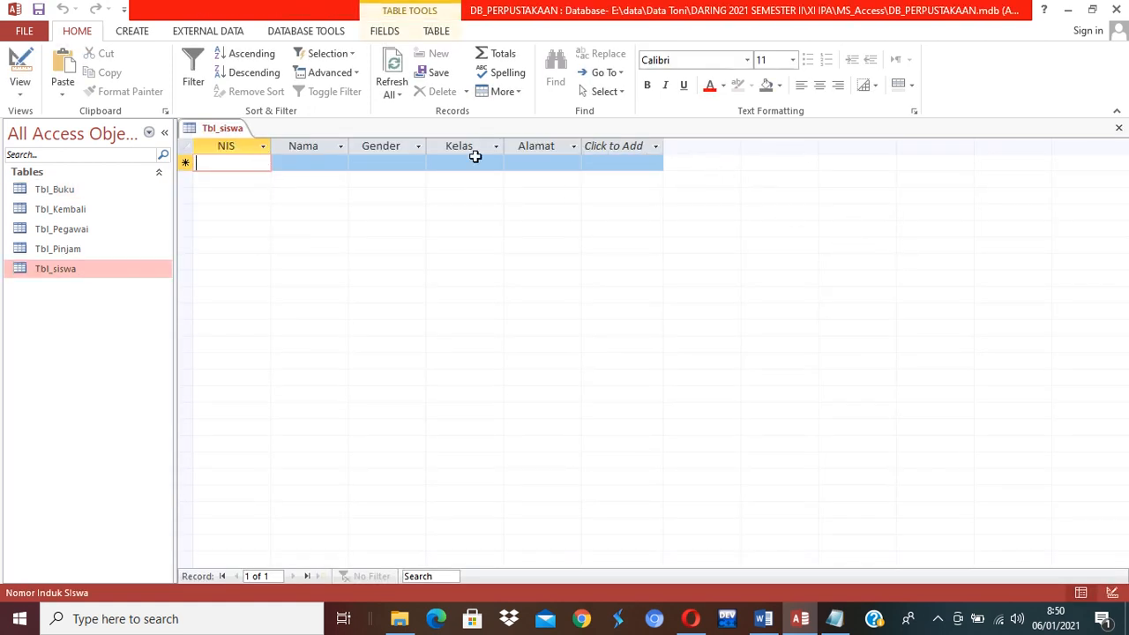
text(11011)
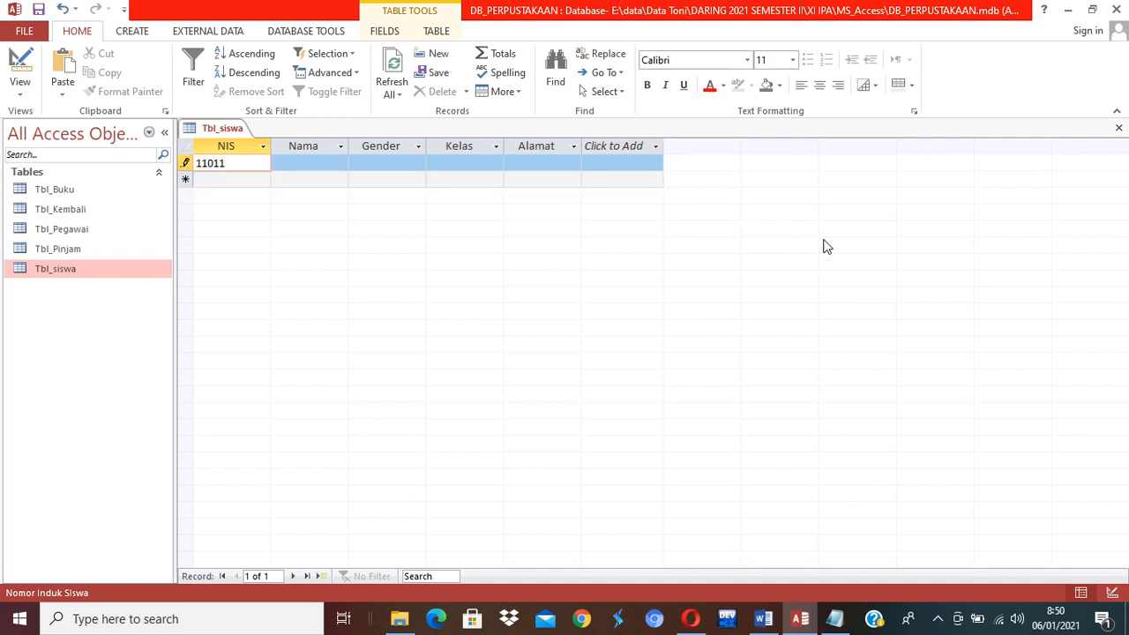
key(Tab)
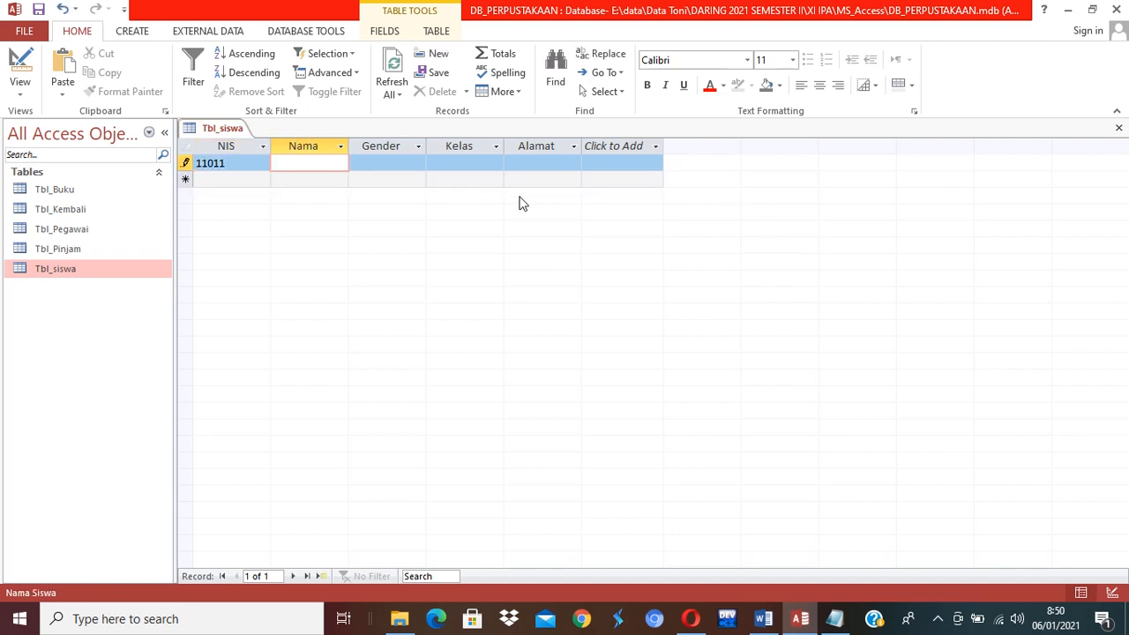
drag(349, 151, 409, 149)
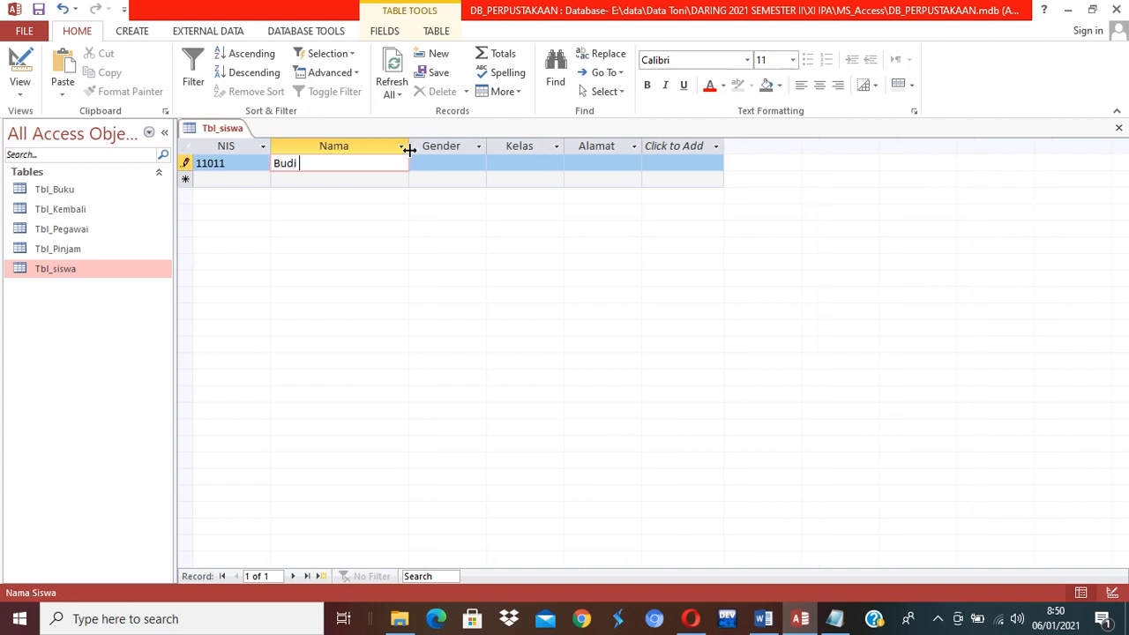
key(Tab)
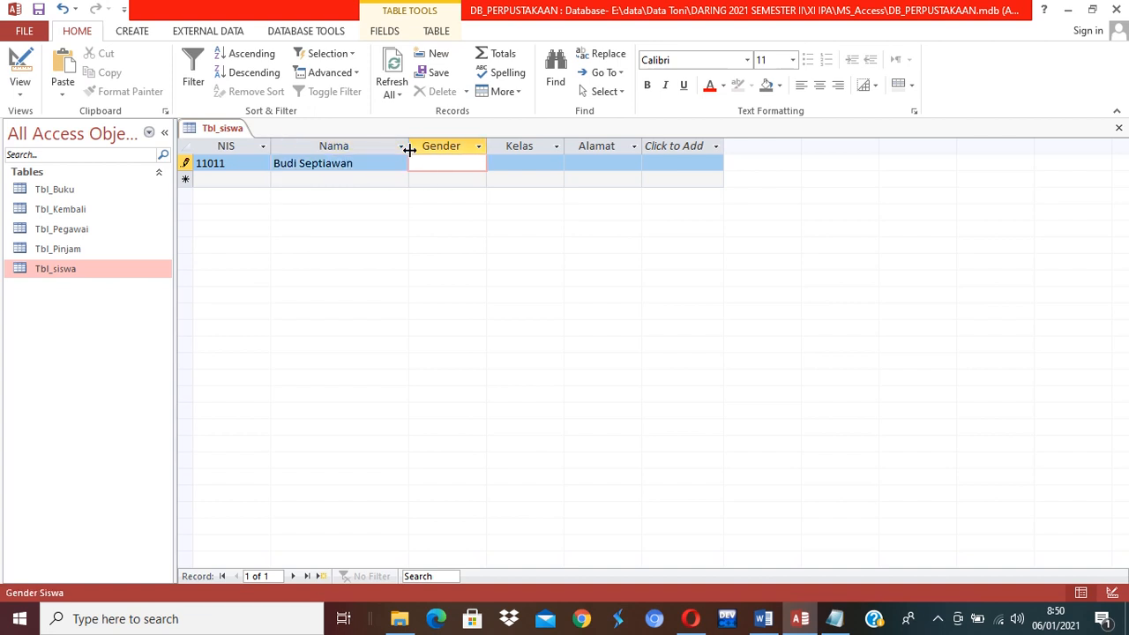
Fill in gender Pria, class X MIPA 01 and the address, widening the Alamat column.
text(Pria)
key(Tab)
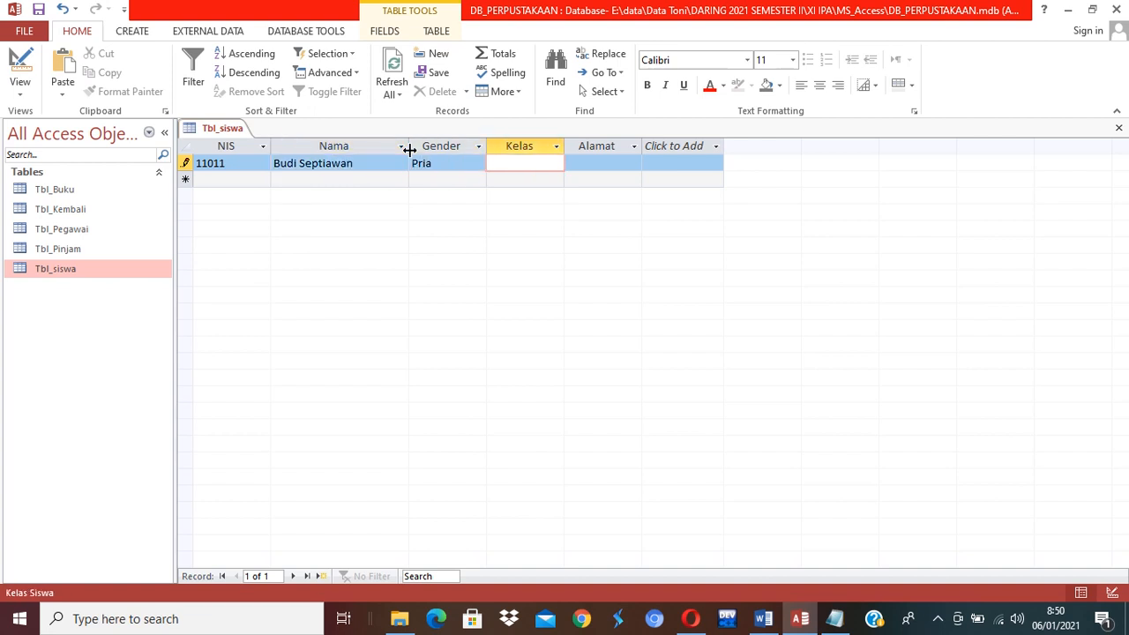
text(X MIPA 01)
key(Tab)
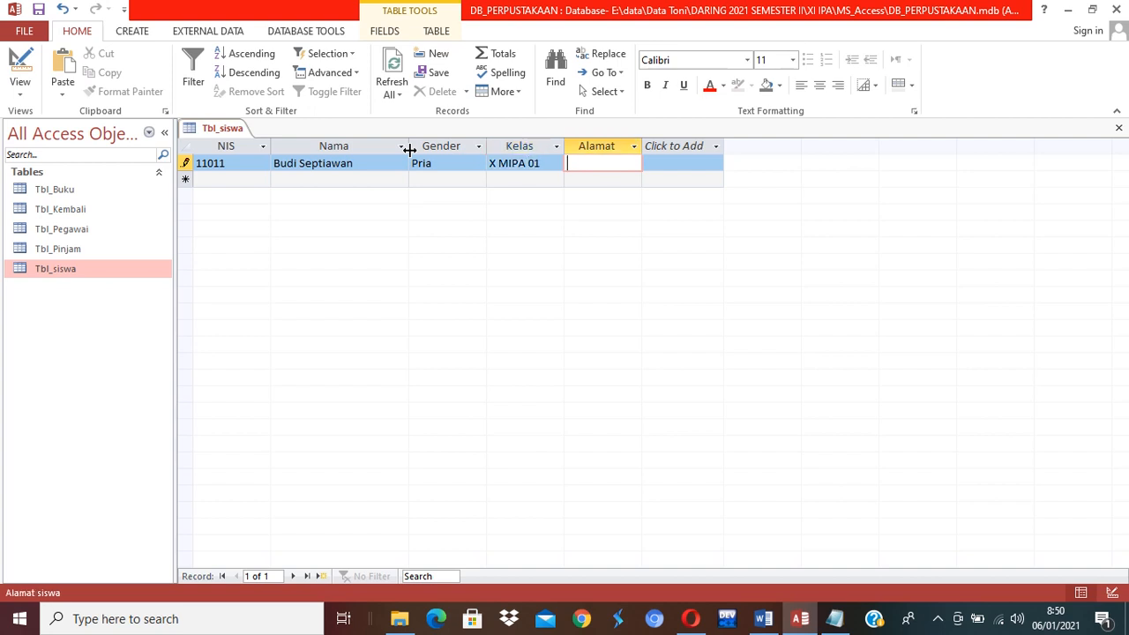
drag(641, 145, 703, 148)
click(705, 147)
click(973, 224)
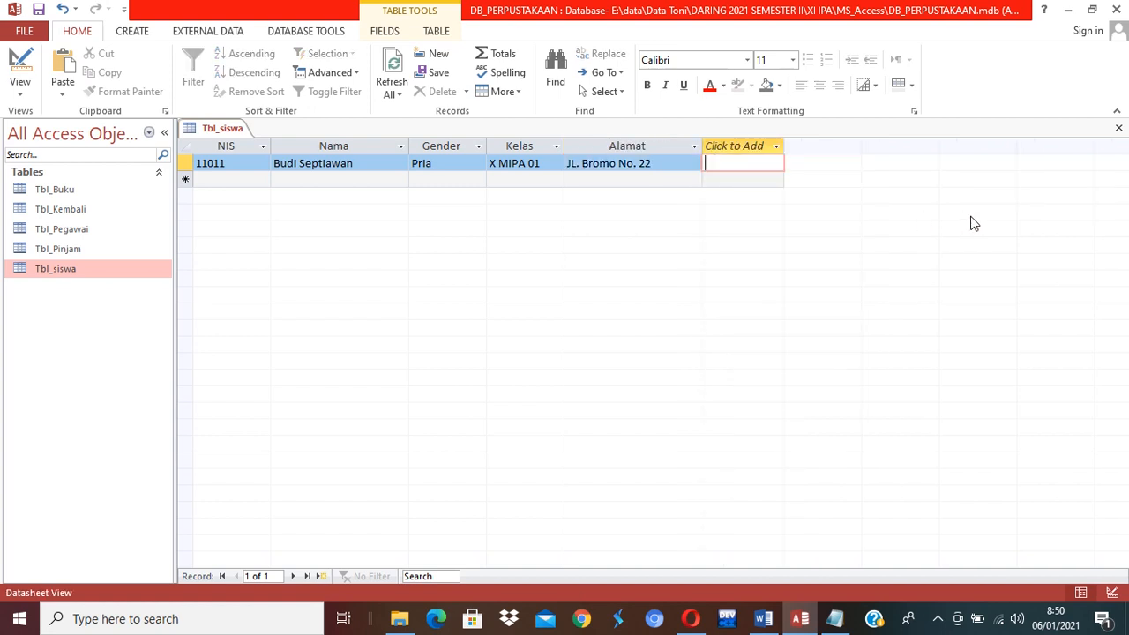
key(Tab)
Enter NIS 11012 and the second student's name in the new row.
text(1)
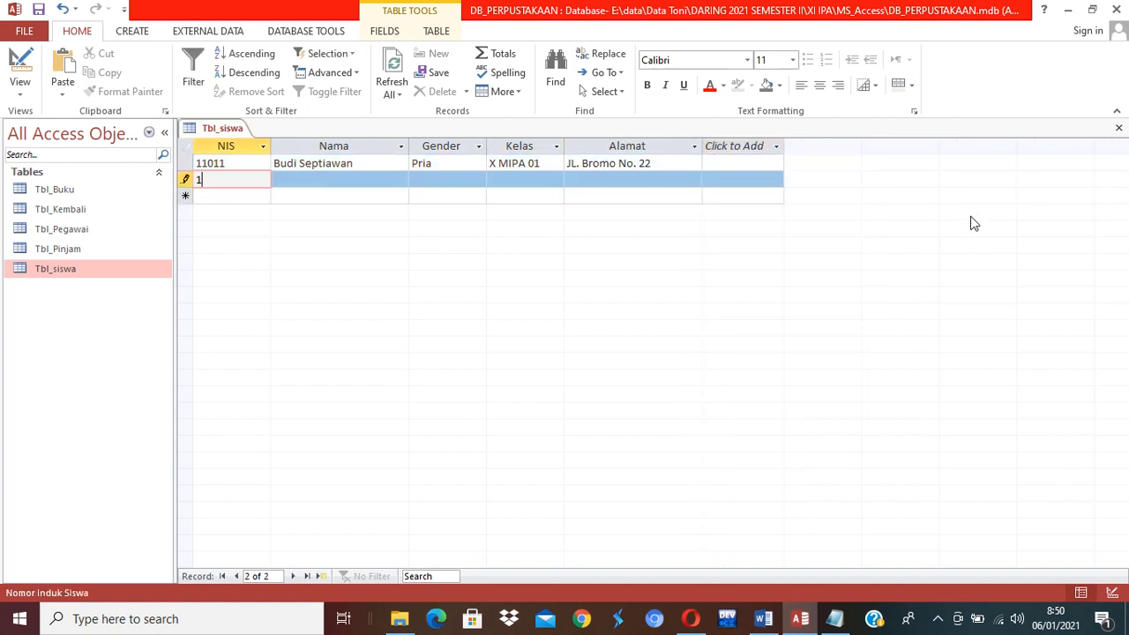
text(1013)
key(BackSpace)
text(2)
key(Tab)
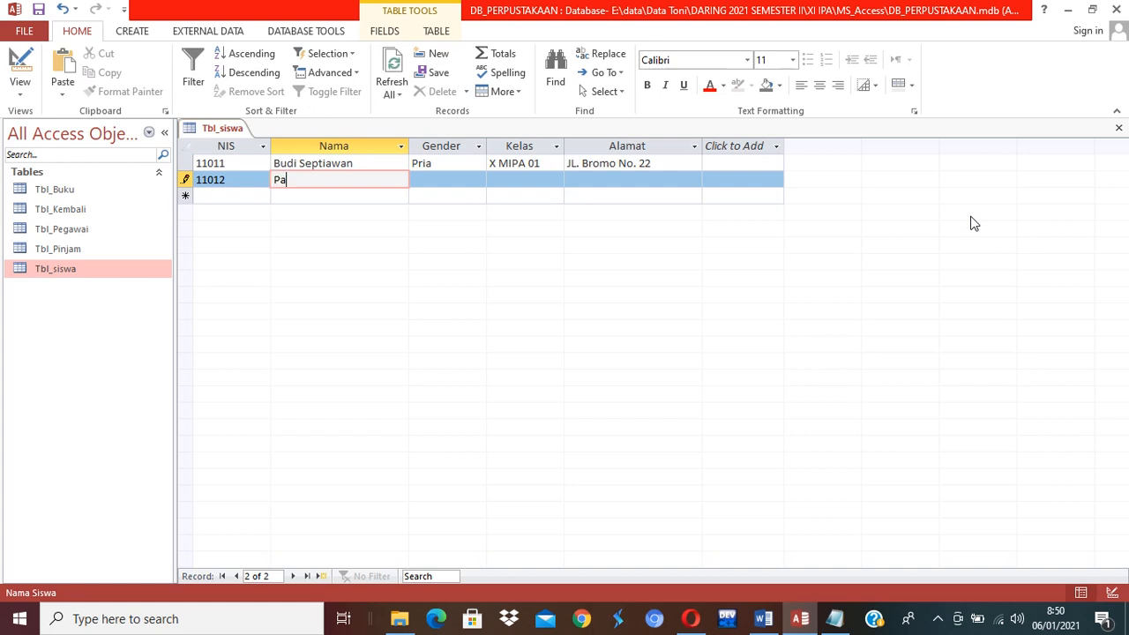
key(Tab)
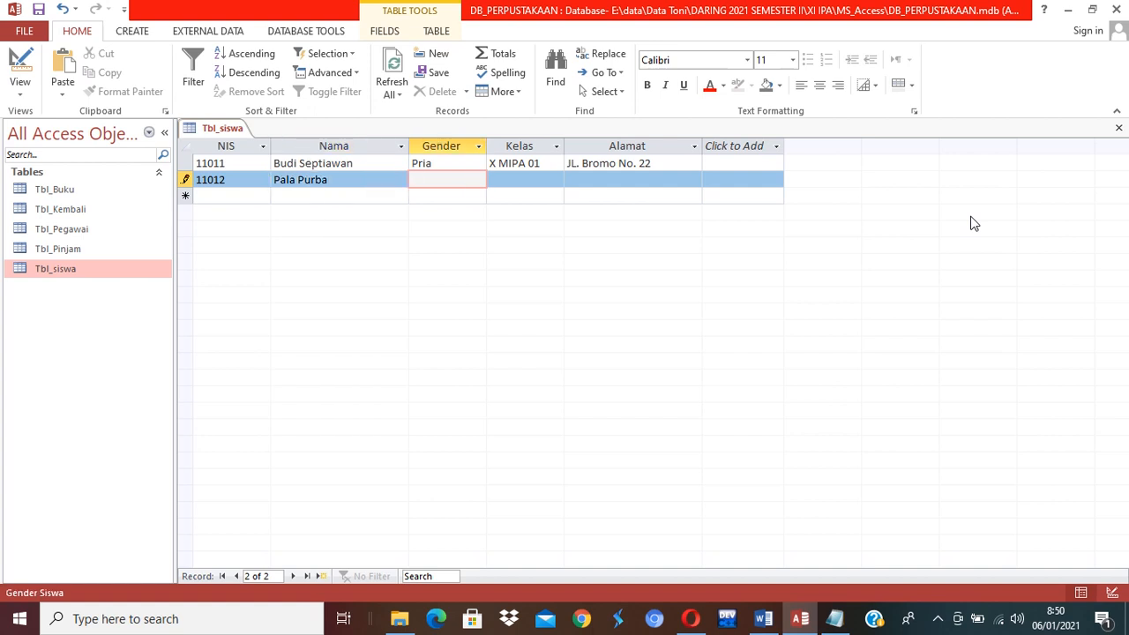
Complete the record with gender Pria, class X IPS 03 and the address.
key(Caps_Lock)
text(p)
key(BackSpace)
key(Caps_Lock)
text(Pria)
key(Tab)
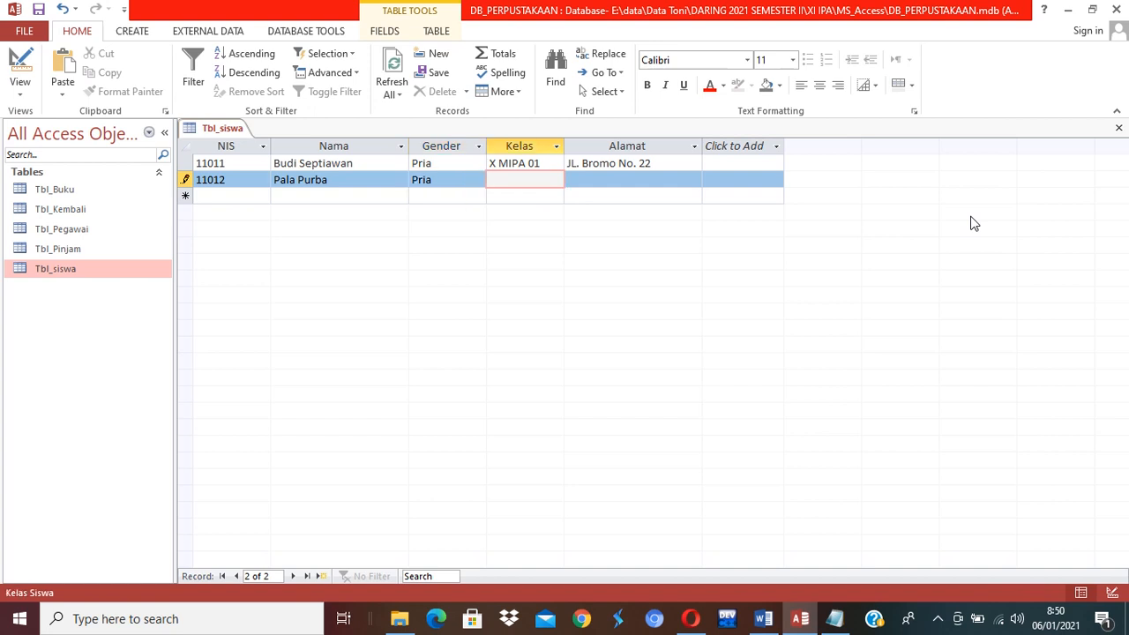
text(X IPS 03)
key(Tab)
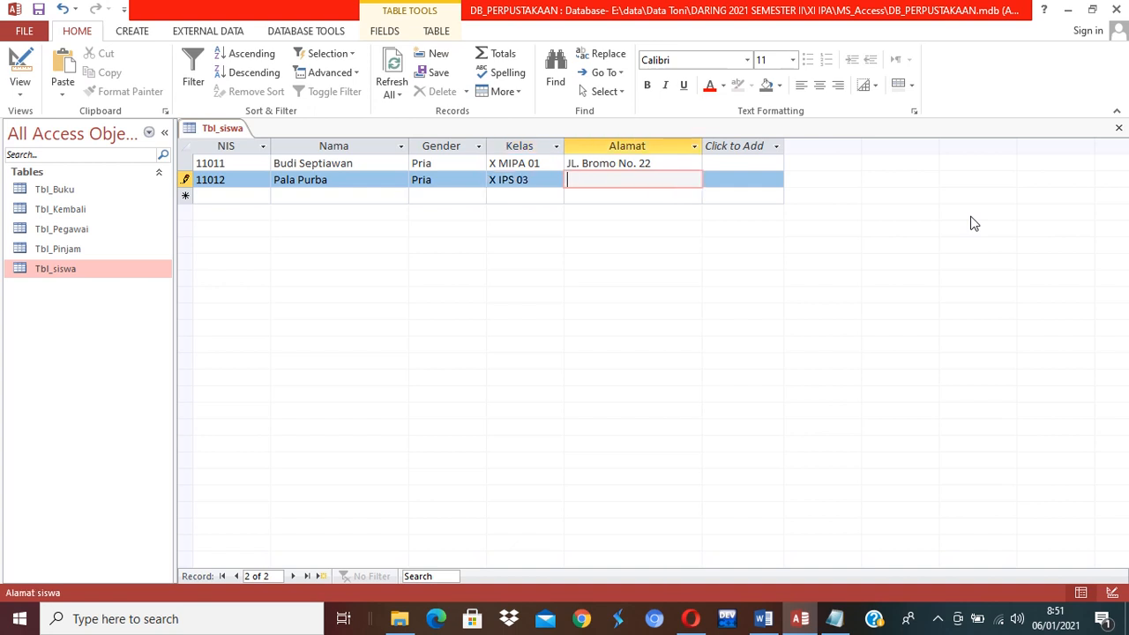
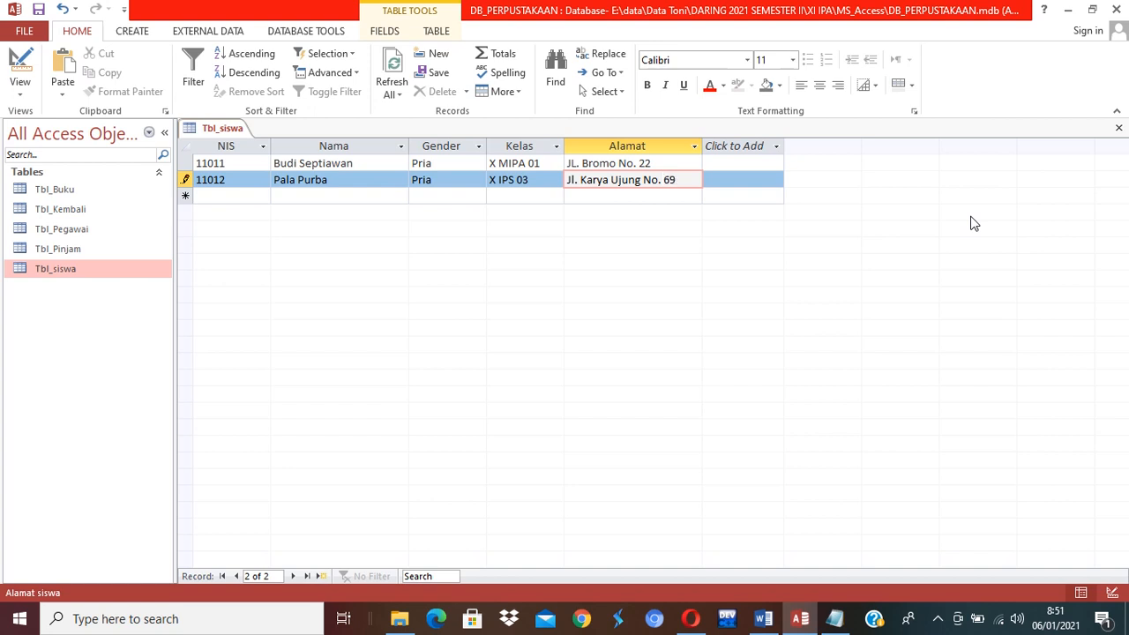
key(Return)
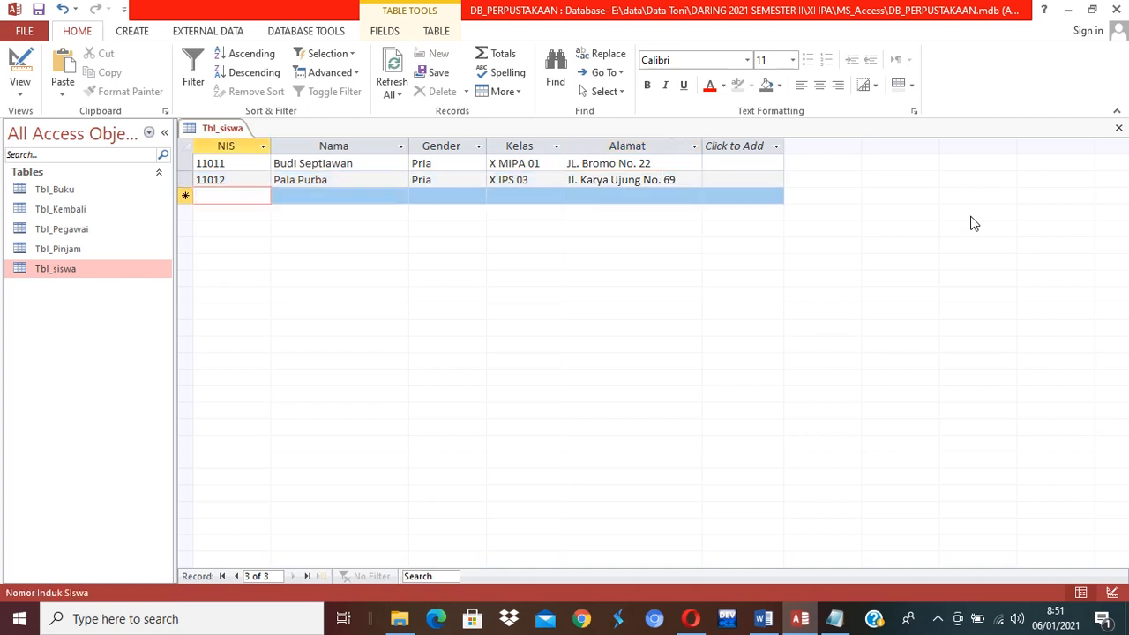
text(1)
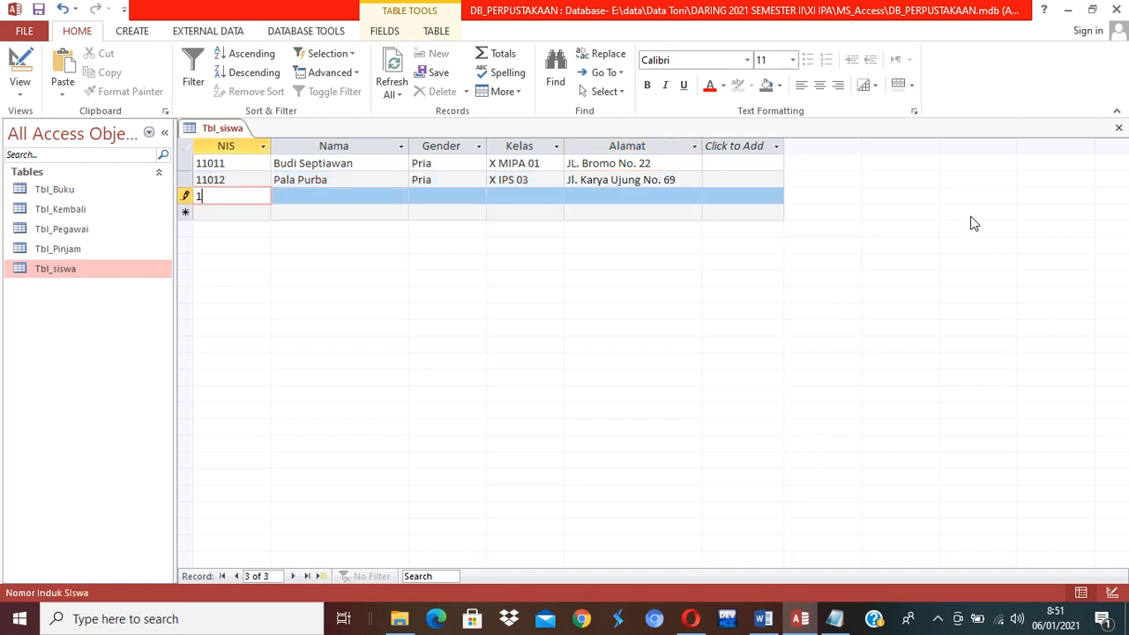
text(1013)
key(Tab)
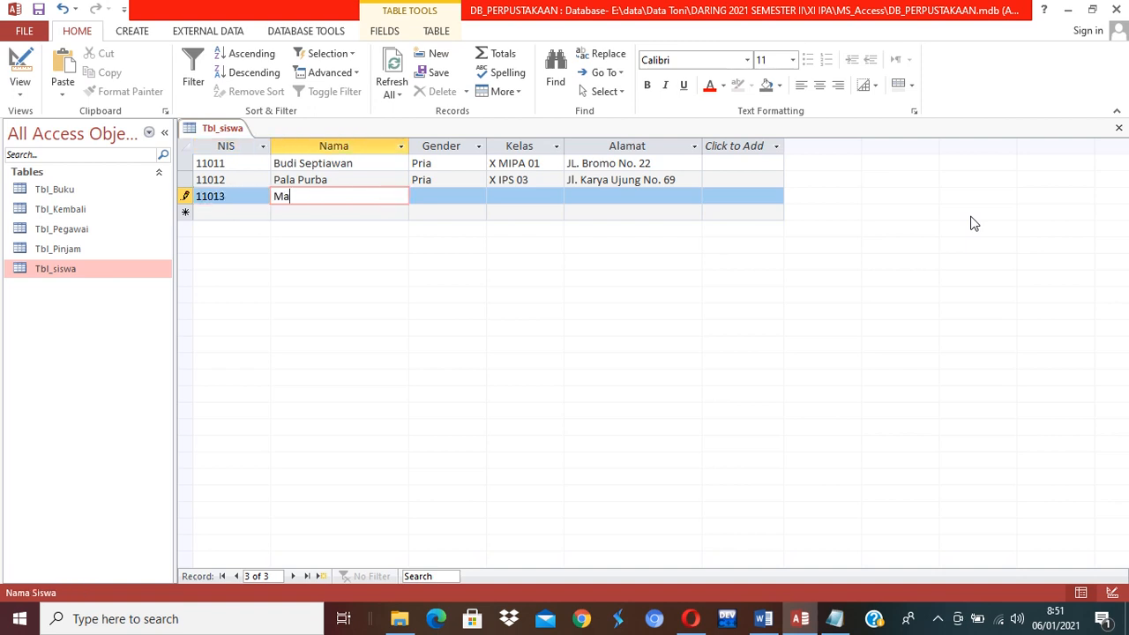
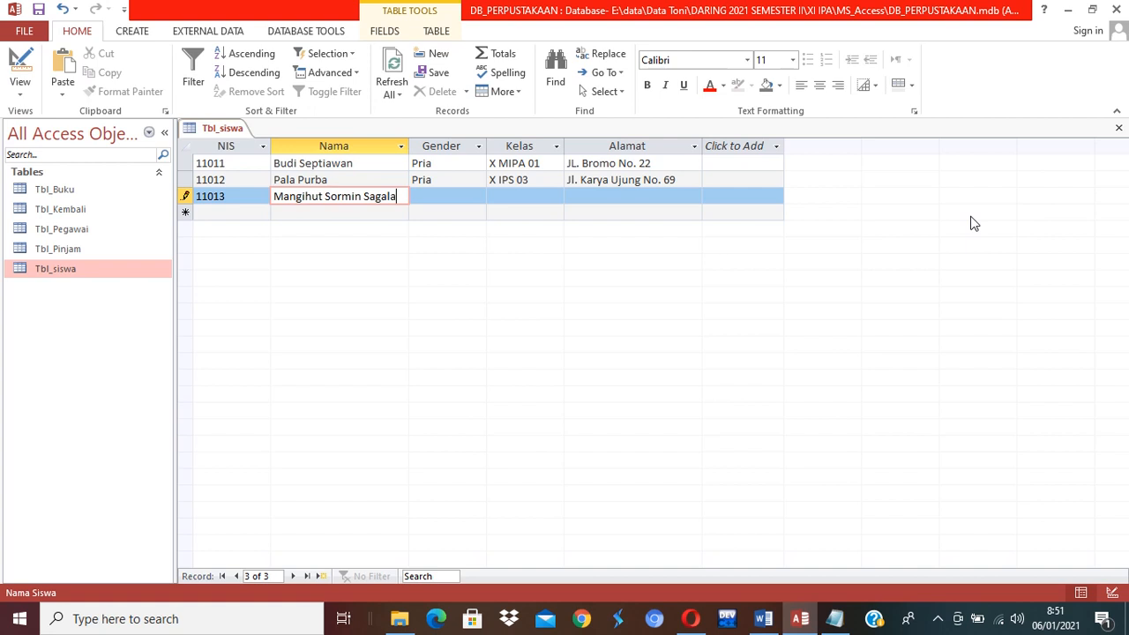
key(Tab)
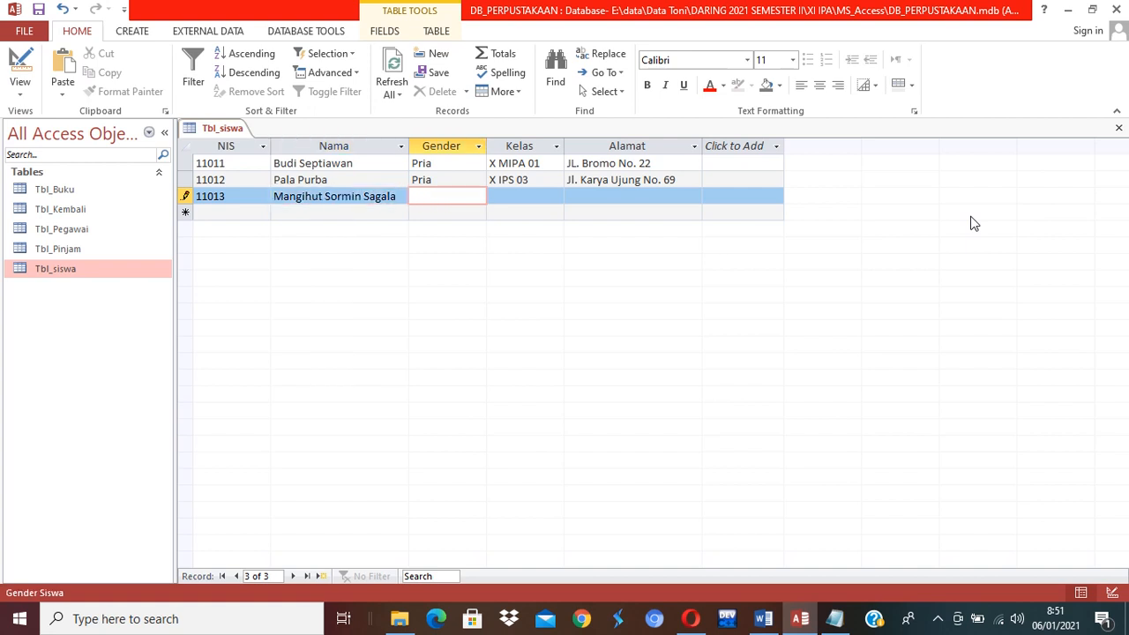
text(Pria)
key(Tab)
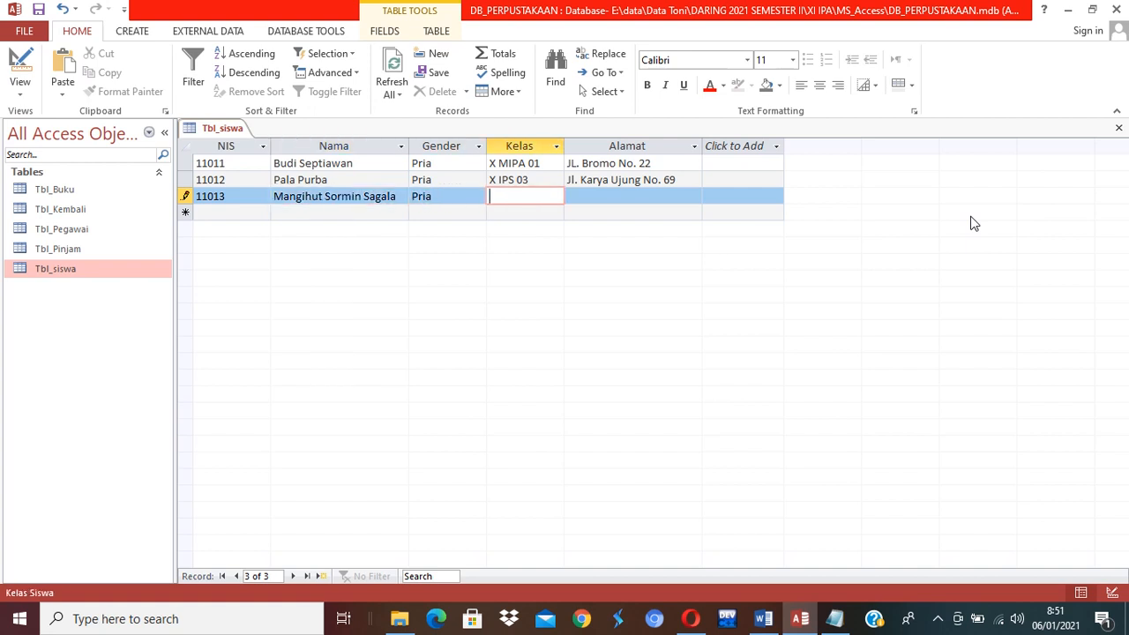
text(XI MIPA 02)
key(Tab)
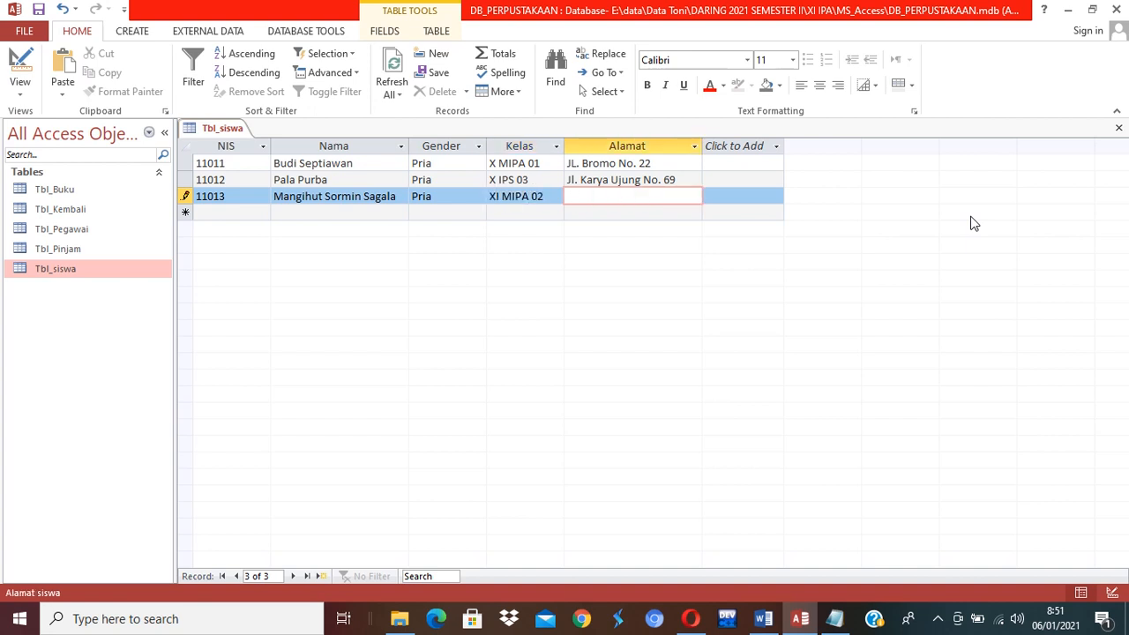
key(Tab)
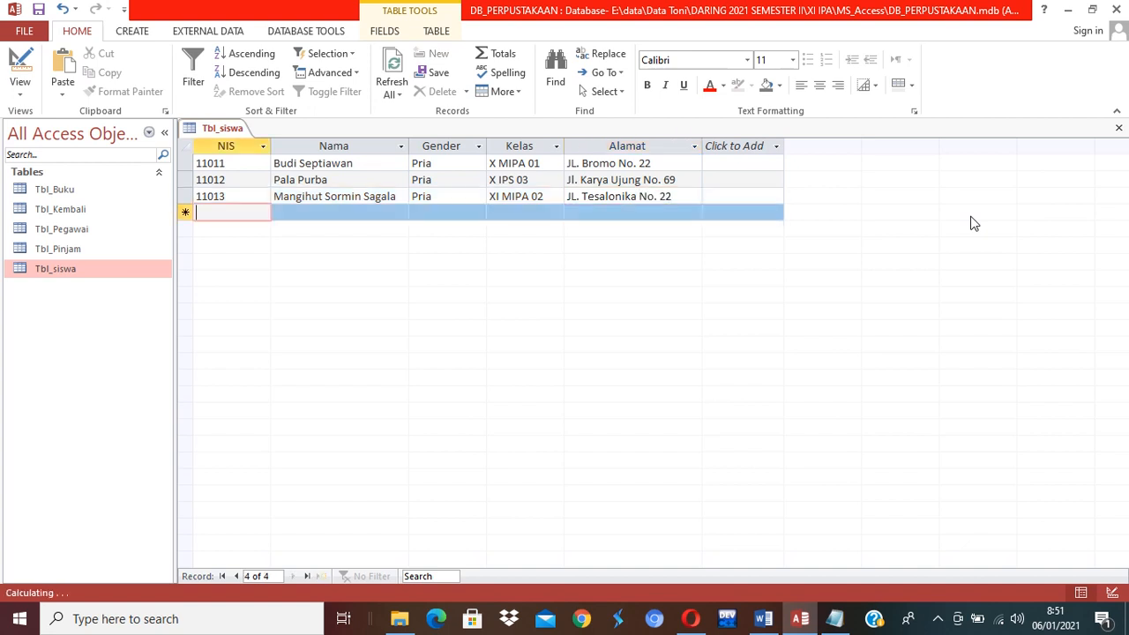
text(110)
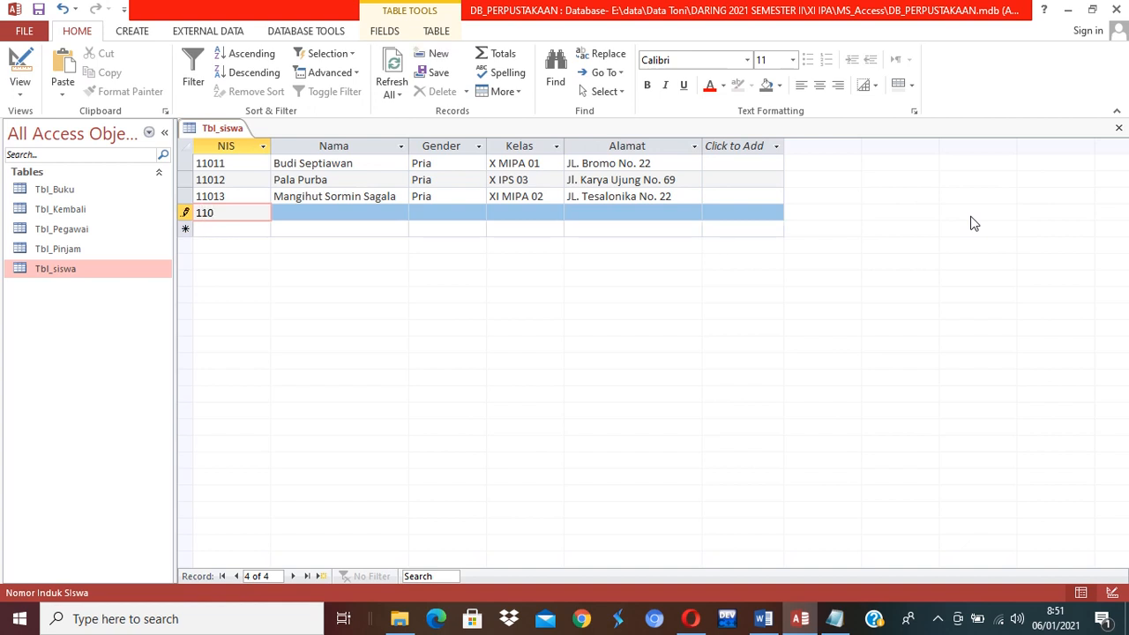
text(14)
key(Tab)
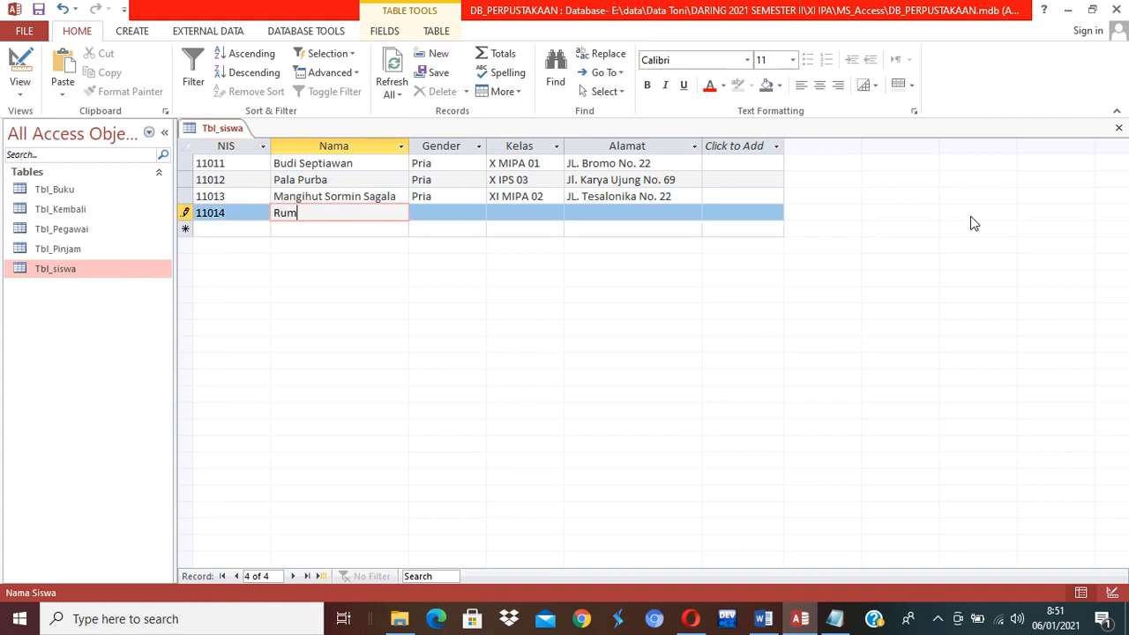
key(Tab)
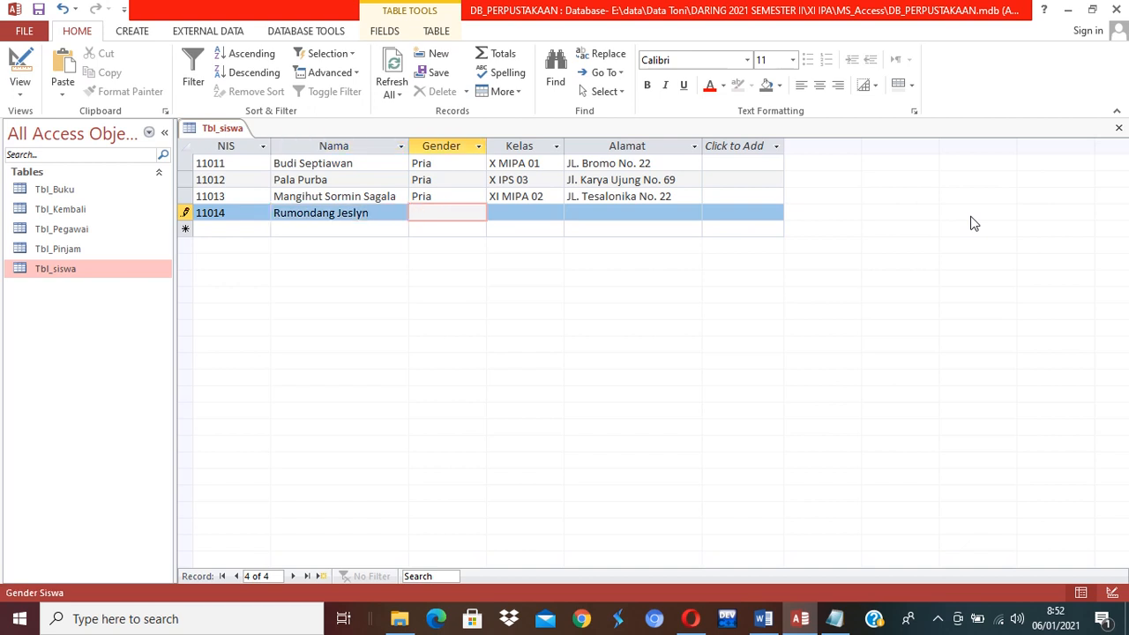
text(Wanita)
key(Tab)
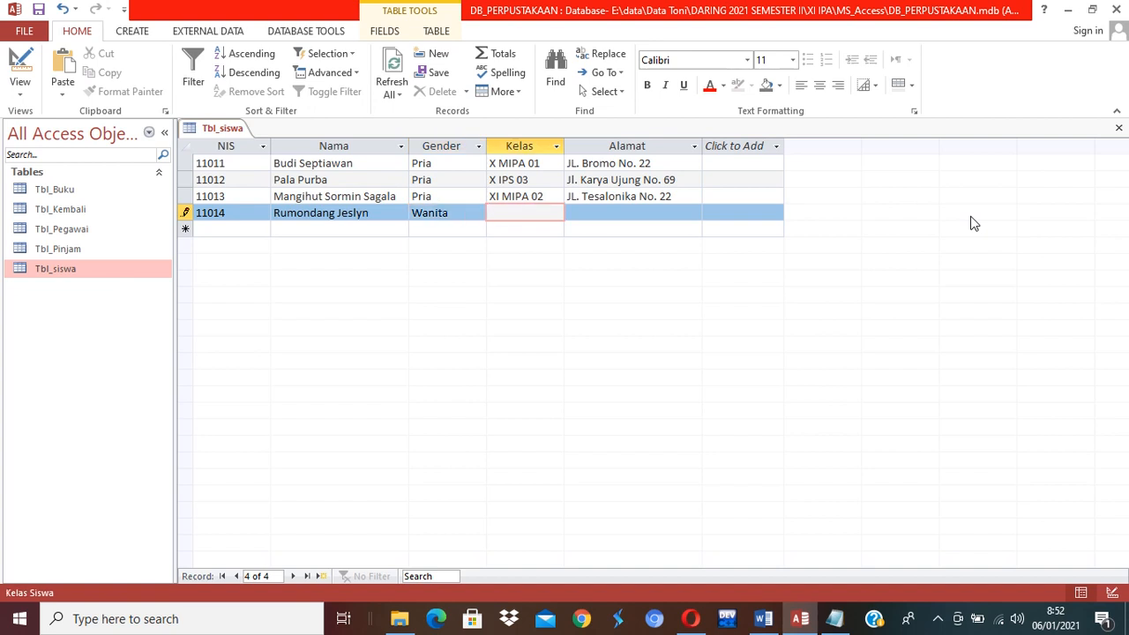
text(XI IPS 03)
key(Tab)
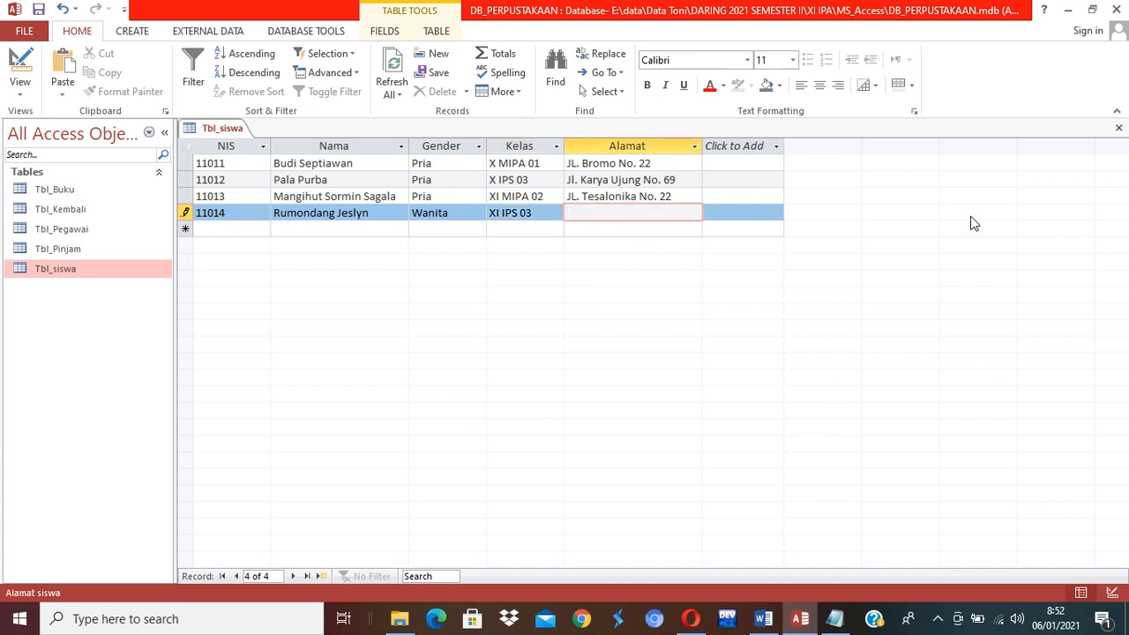
key(Tab)
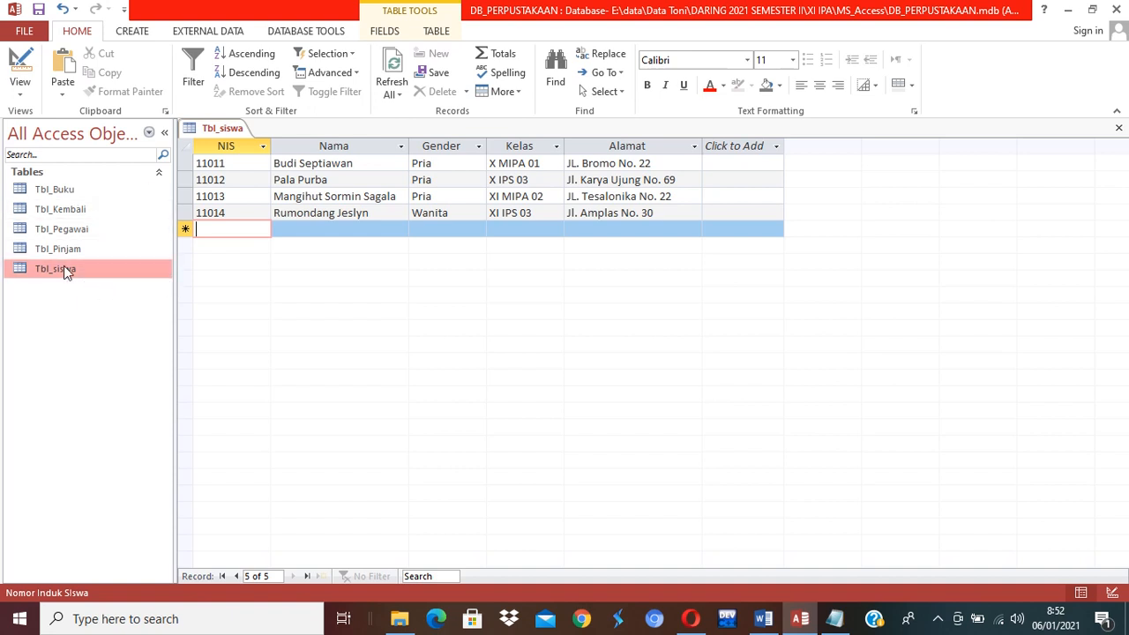
Open Tbl_Buku, Tbl_Kembali and Tbl_Pegawai as datasheets, then switch back to Tbl_siswa.
click(60, 191)
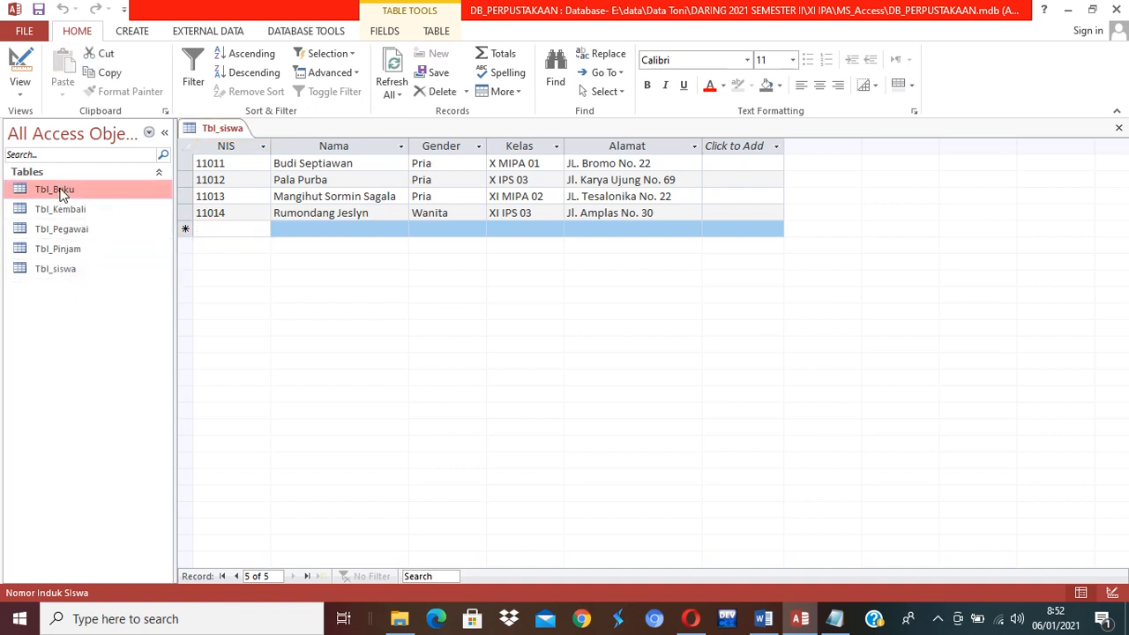
double_click(60, 191)
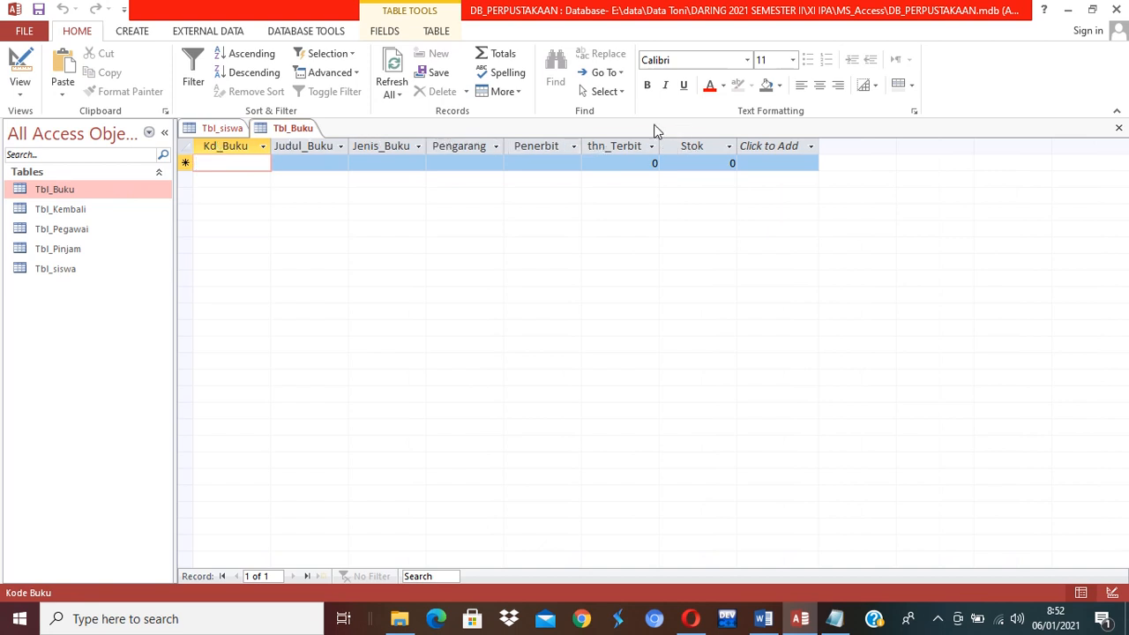
double_click(72, 210)
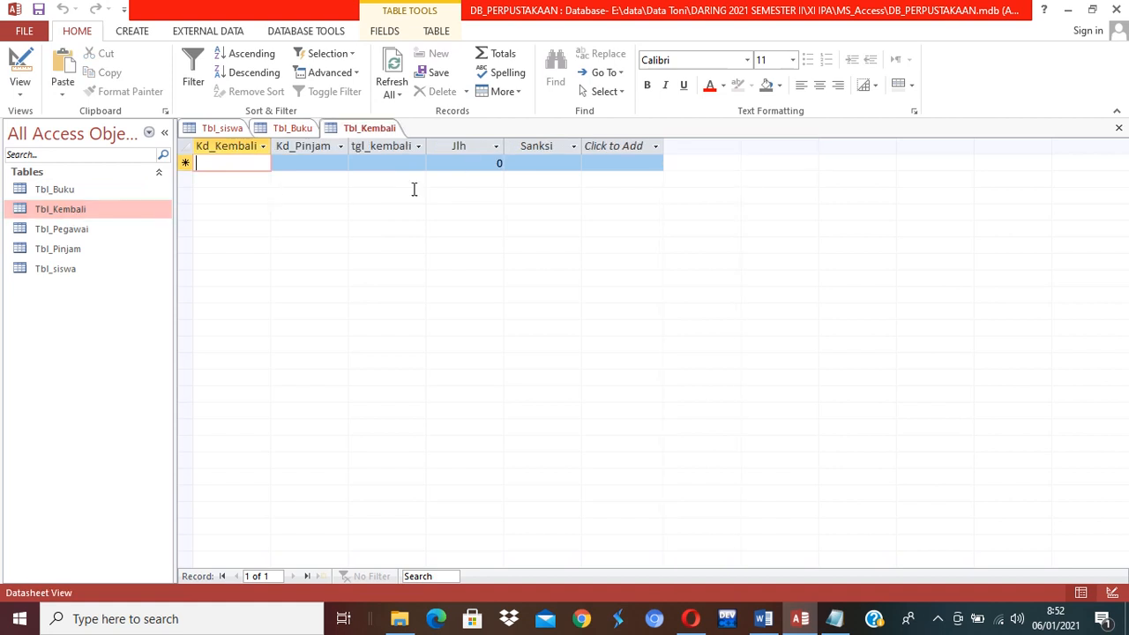
double_click(70, 228)
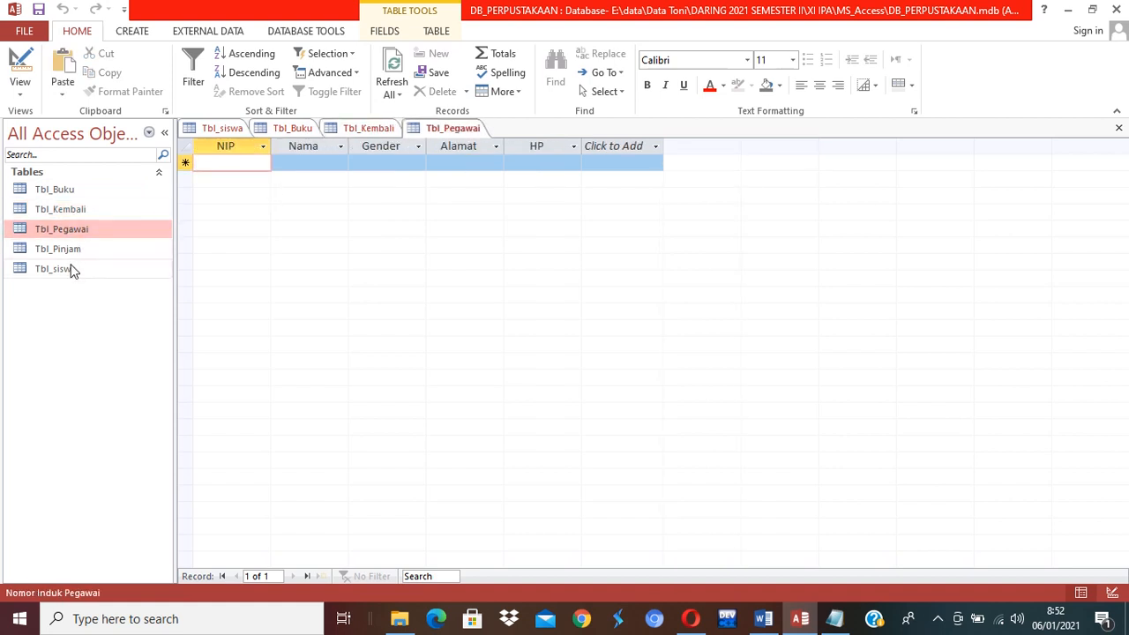
double_click(70, 270)
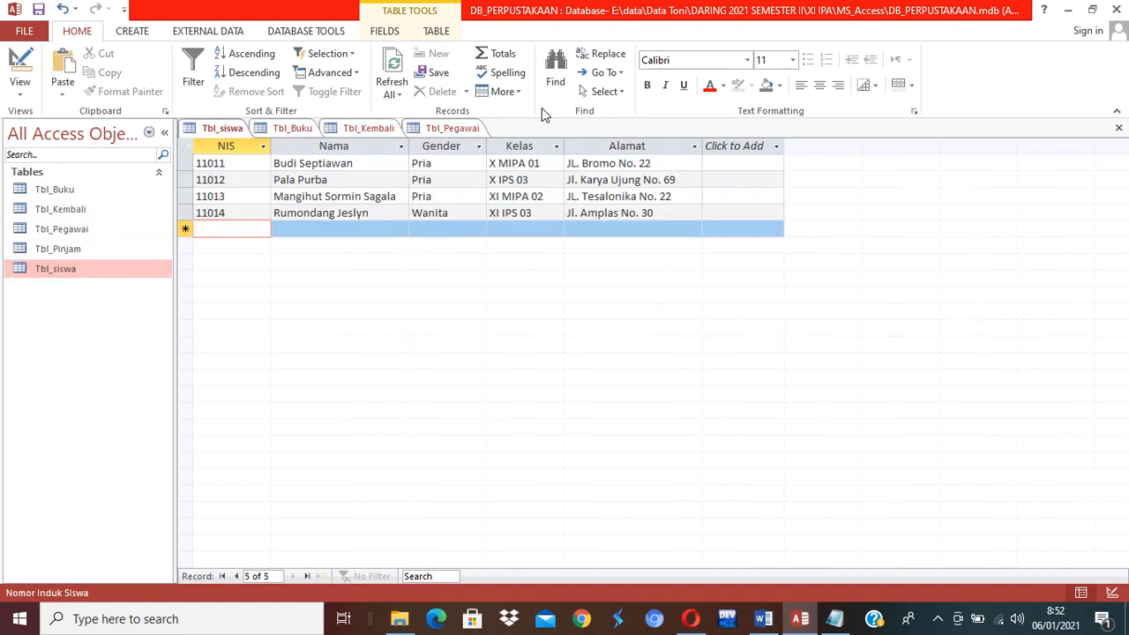
click(243, 146)
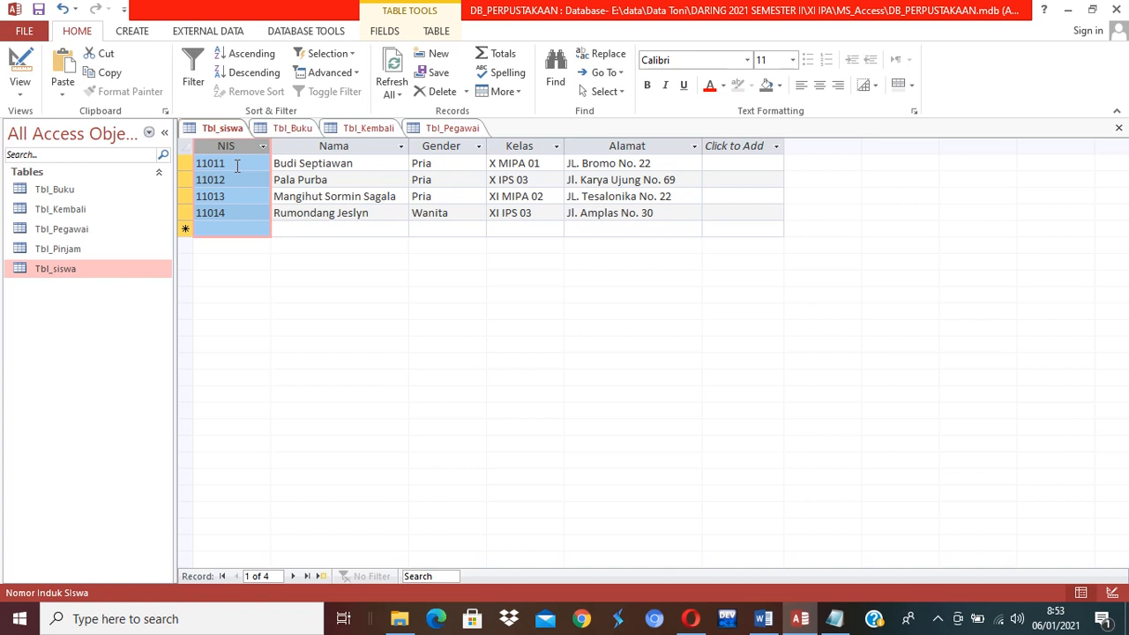
click(234, 166)
click(236, 180)
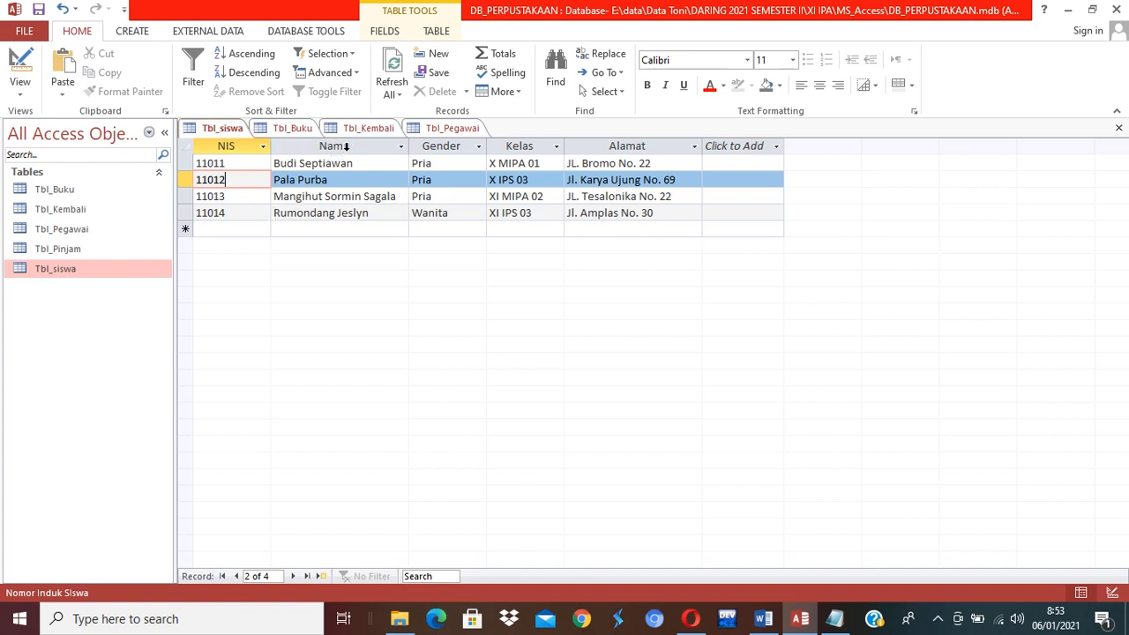
click(344, 146)
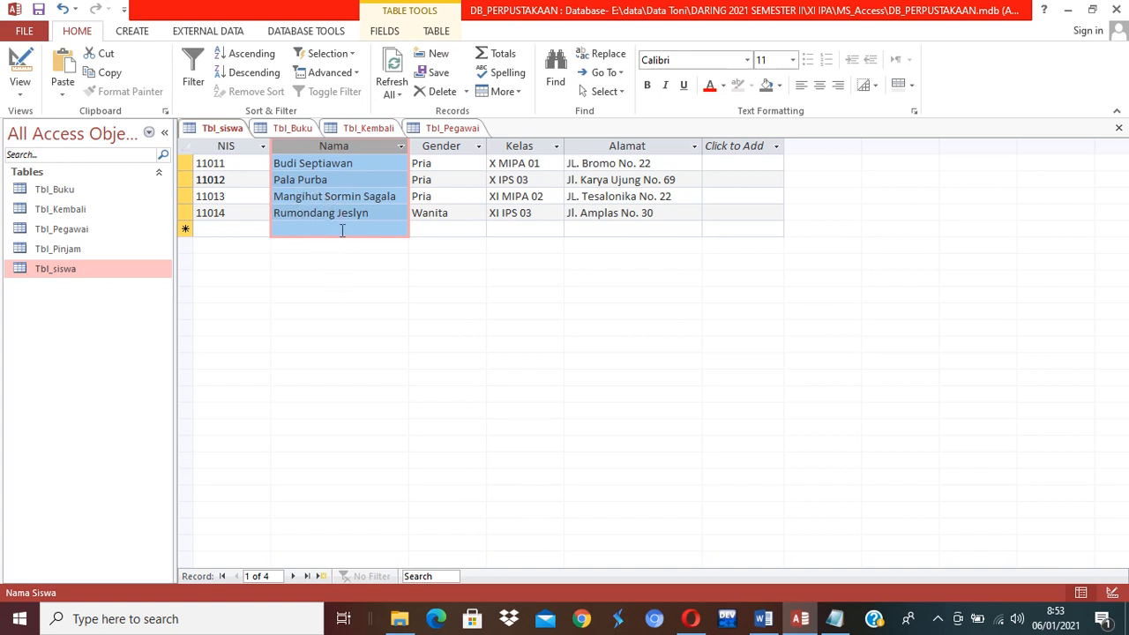
click(336, 165)
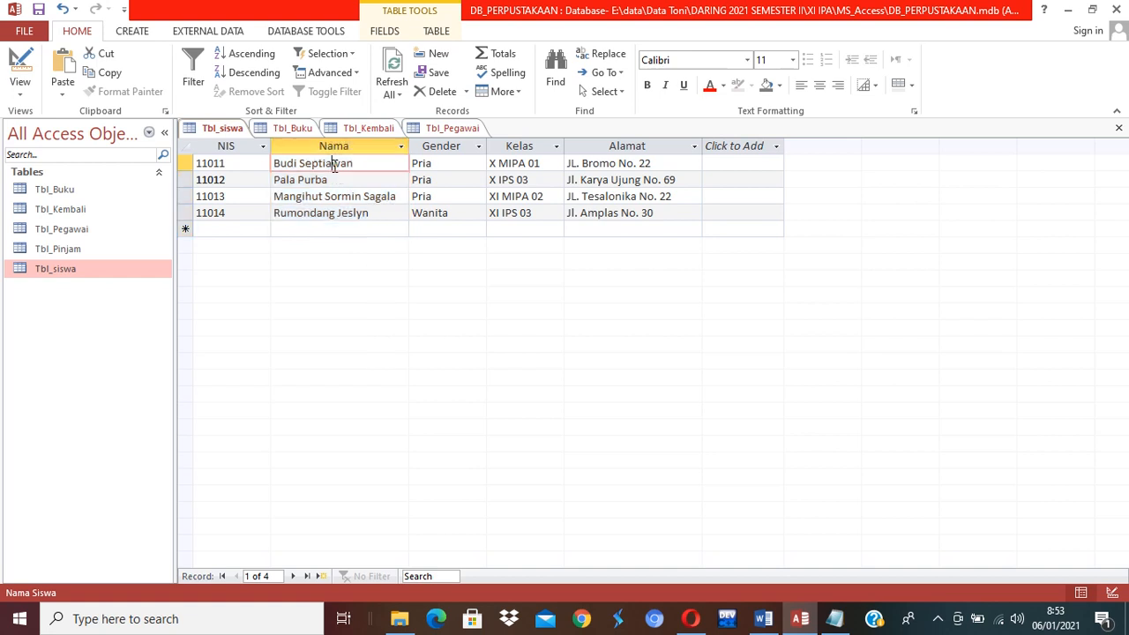
drag(362, 166, 269, 170)
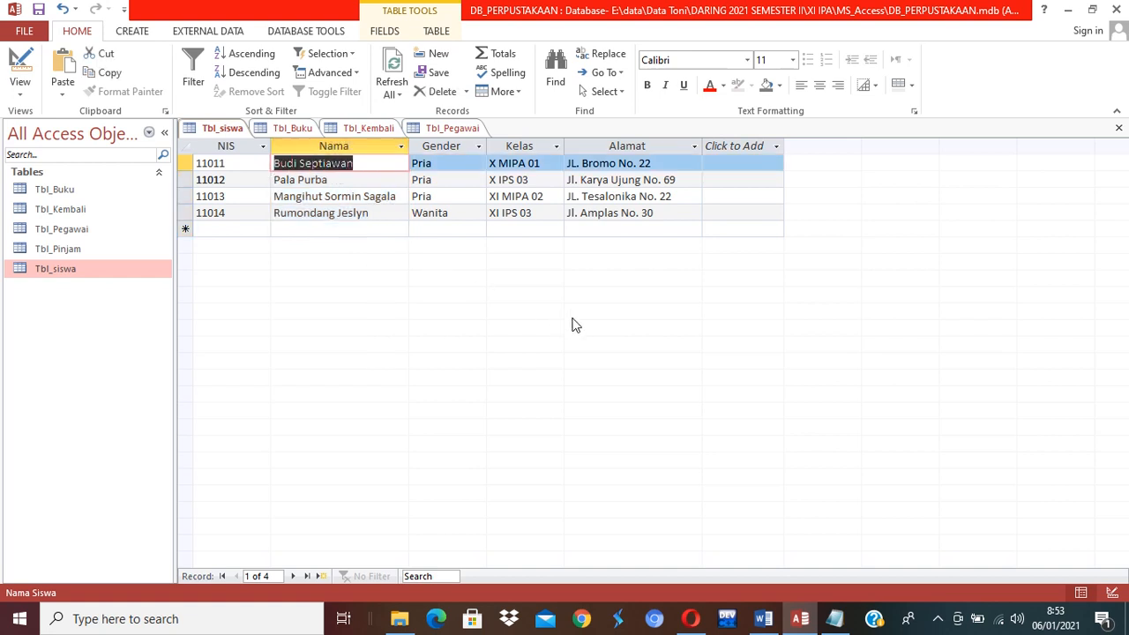